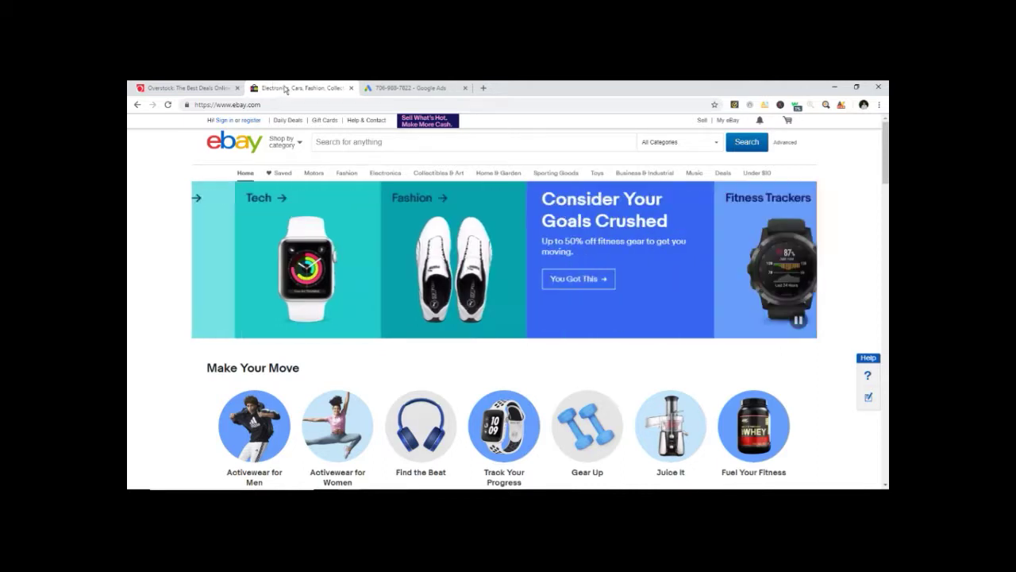
Switch to the Overstock site and open the Play Sets category under Kids & Baby, Toys & Hobbies
{"action": "left_click", "coordinate": [194, 89]}
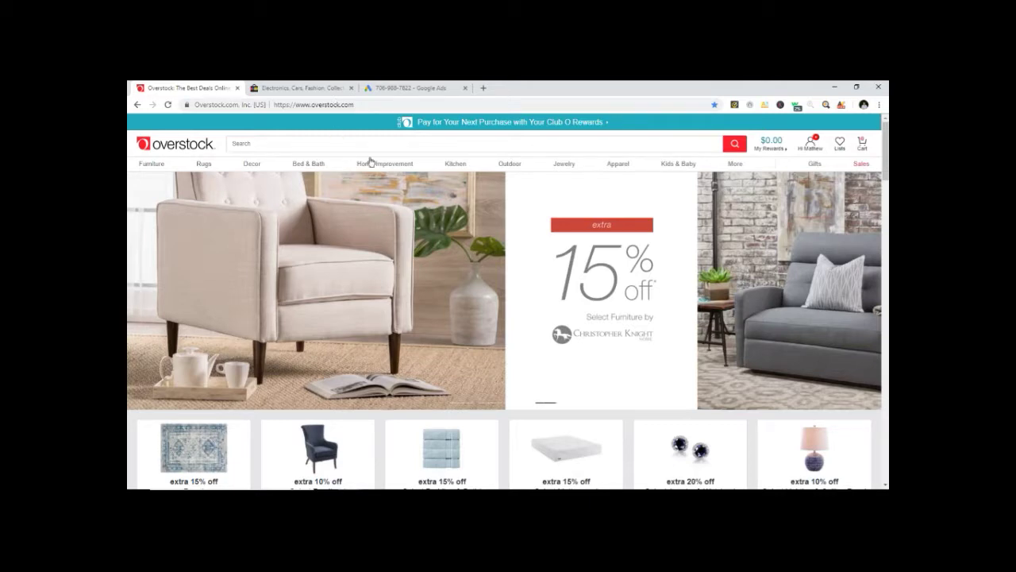
{"action": "mouse_move", "coordinate": [304, 165]}
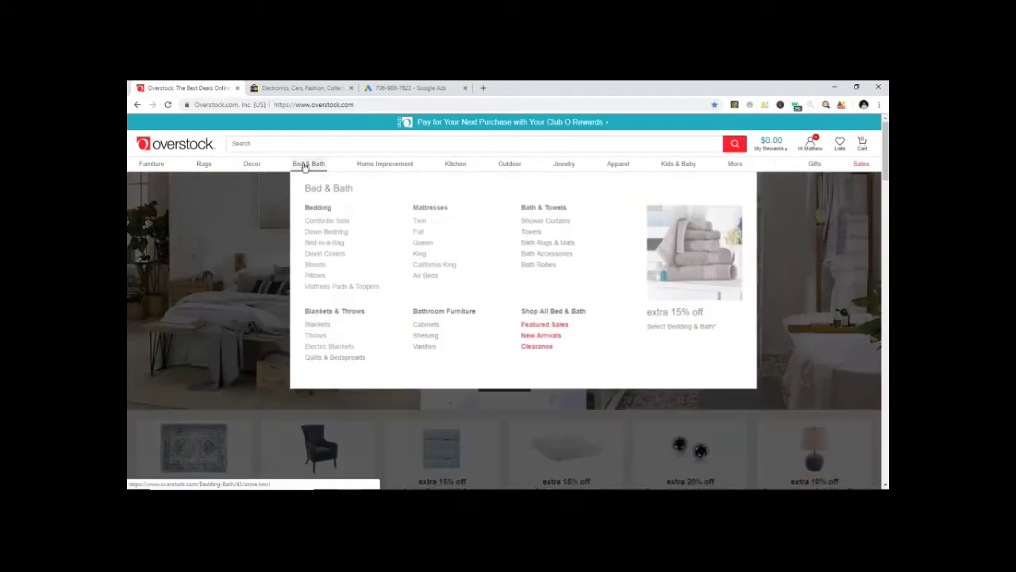
{"action": "mouse_move", "coordinate": [152, 163]}
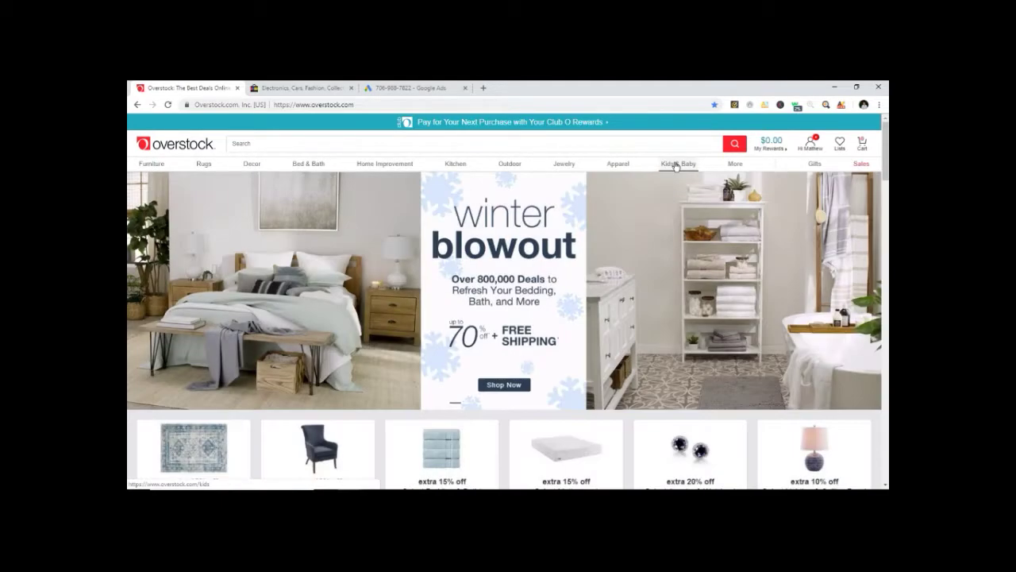
{"action": "mouse_move", "coordinate": [677, 164]}
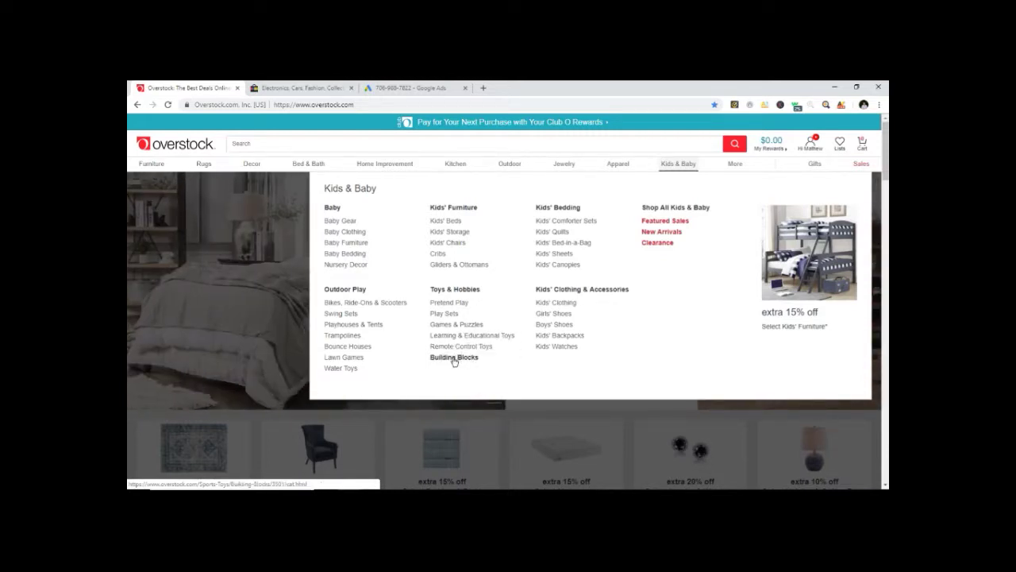
{"action": "left_click", "coordinate": [442, 316]}
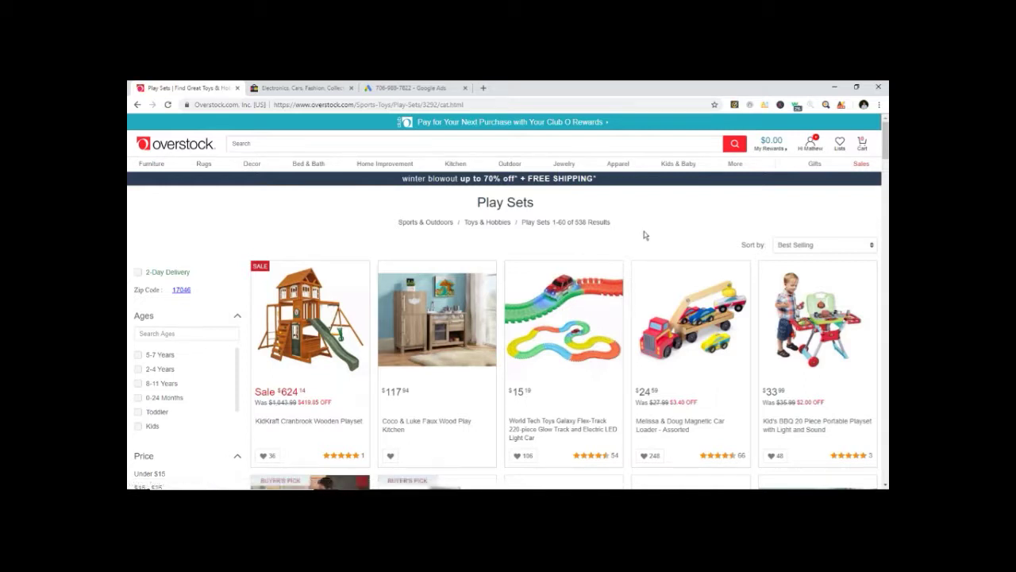
Open the World Tech Toys Galaxy Flex-Track product and search eBay for "Galaxy Flex-Track 220-piece Glow Track"
{"action": "left_click_drag", "start_coordinate": [886, 138], "coordinate": [887, 148]}
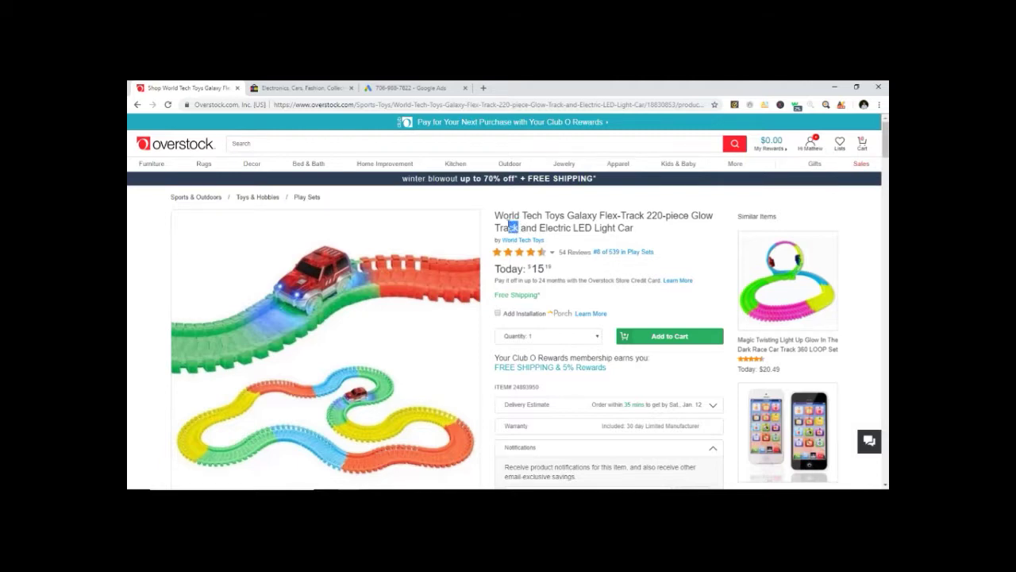
{"action": "left_click", "coordinate": [302, 87]}
{"action": "key", "text": "Return"}
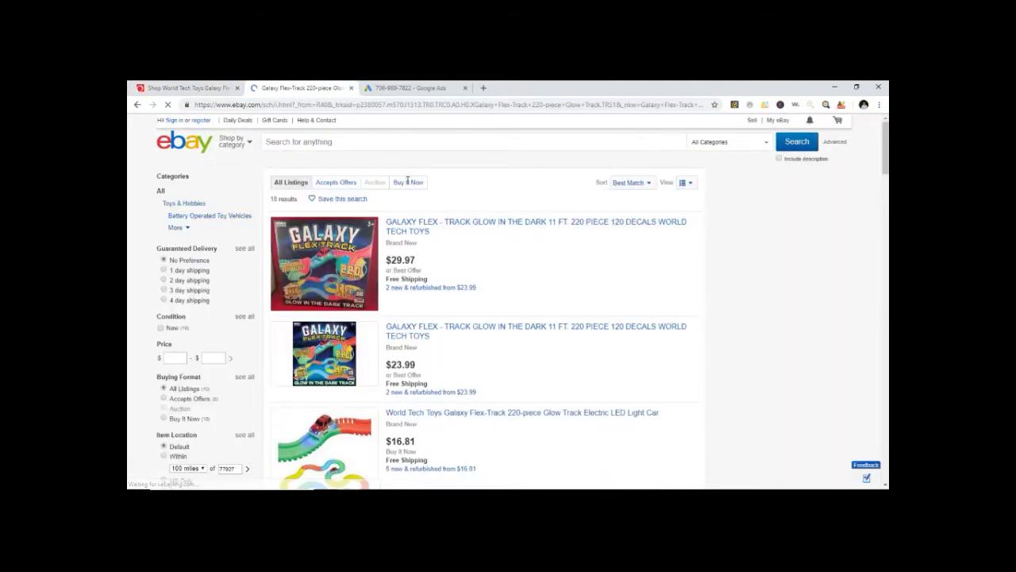
{"action": "left_click", "coordinate": [186, 87]}
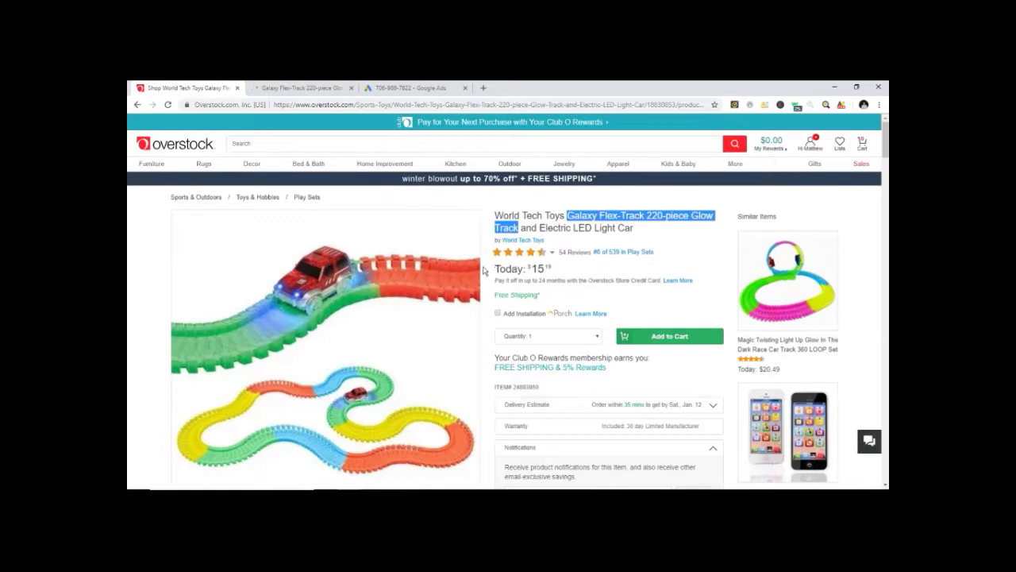
{"action": "key", "text": "ctrl+Tab"}
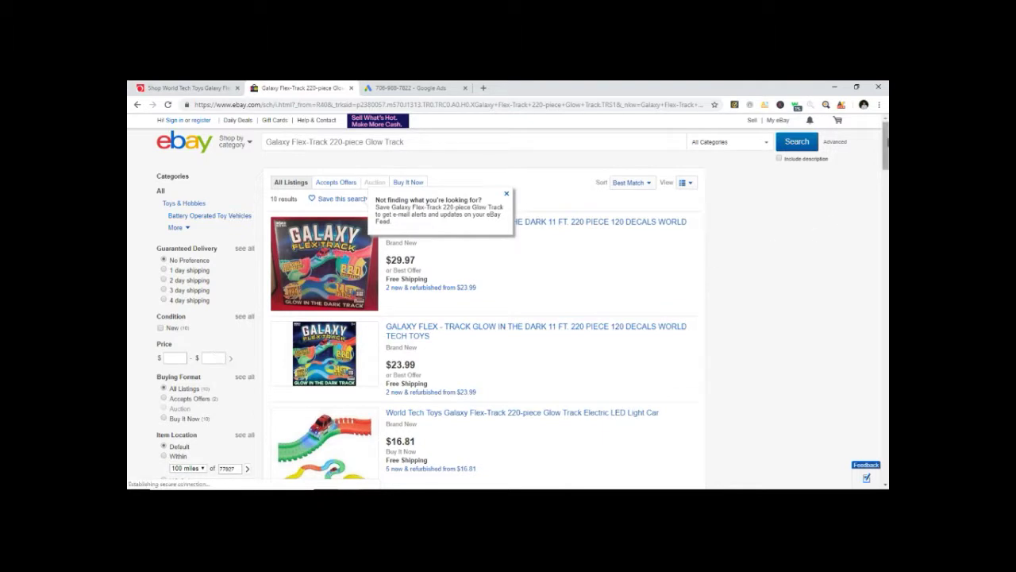
Filter the eBay results to US Only item location and sold items
{"action": "scroll", "coordinate": [243, 353], "scroll_direction": "down", "scroll_amount": 3}
{"action": "left_click", "coordinate": [163, 297]}
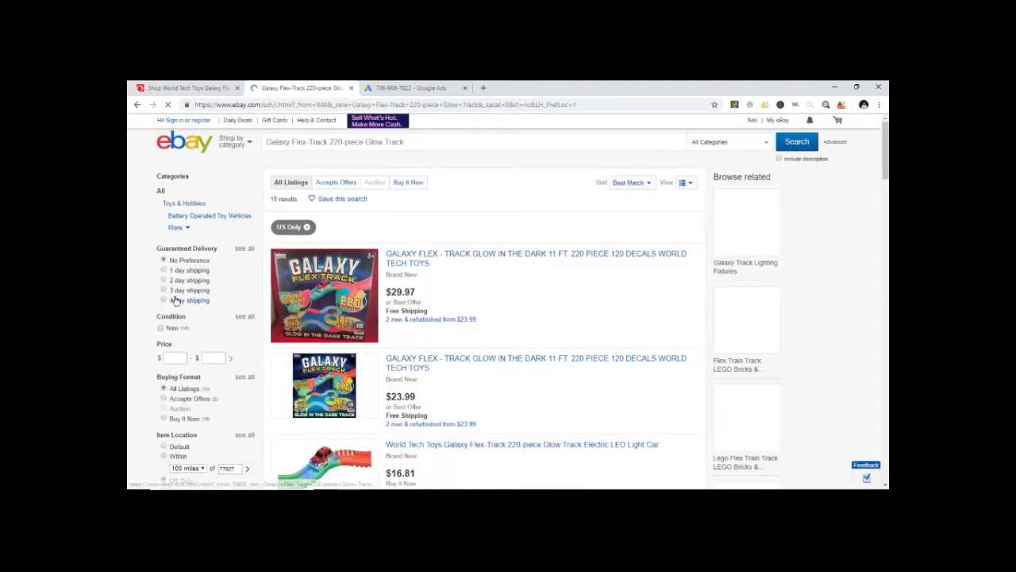
{"action": "scroll", "coordinate": [175, 299], "scroll_direction": "down", "scroll_amount": 3}
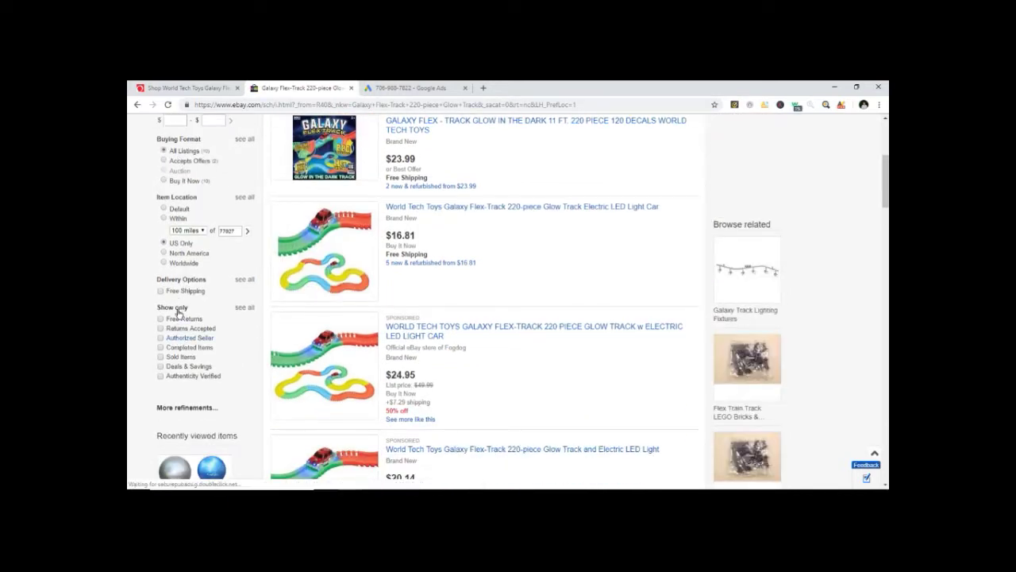
{"action": "scroll", "coordinate": [180, 313], "scroll_direction": "up", "scroll_amount": 3}
{"action": "scroll", "coordinate": [176, 321], "scroll_direction": "down", "scroll_amount": 3}
{"action": "left_click", "coordinate": [175, 311]}
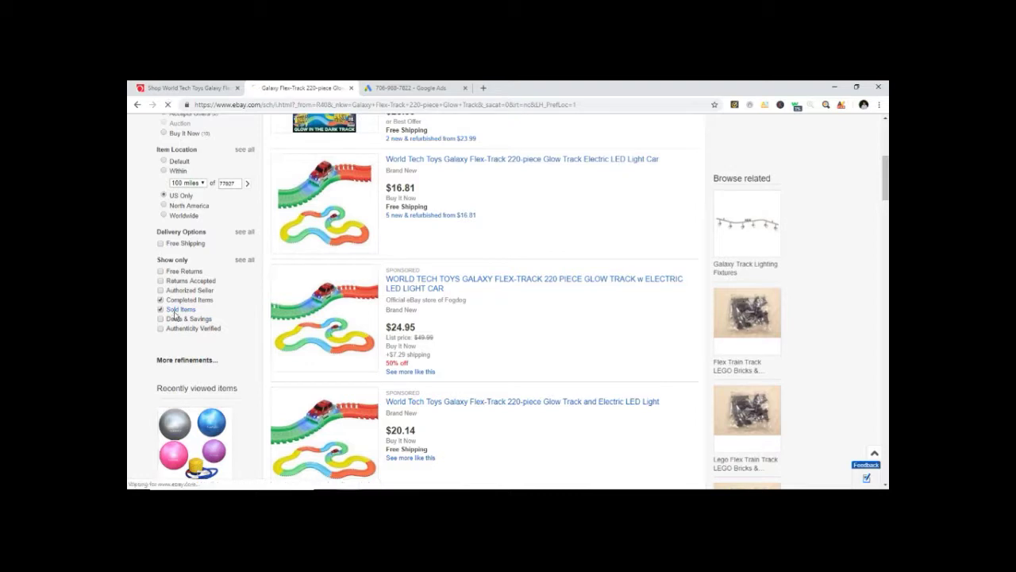
Open Overstock's own sold eBay listing, compare it with the Overstock product page, and return to the sold results
{"action": "left_click", "coordinate": [371, 295]}
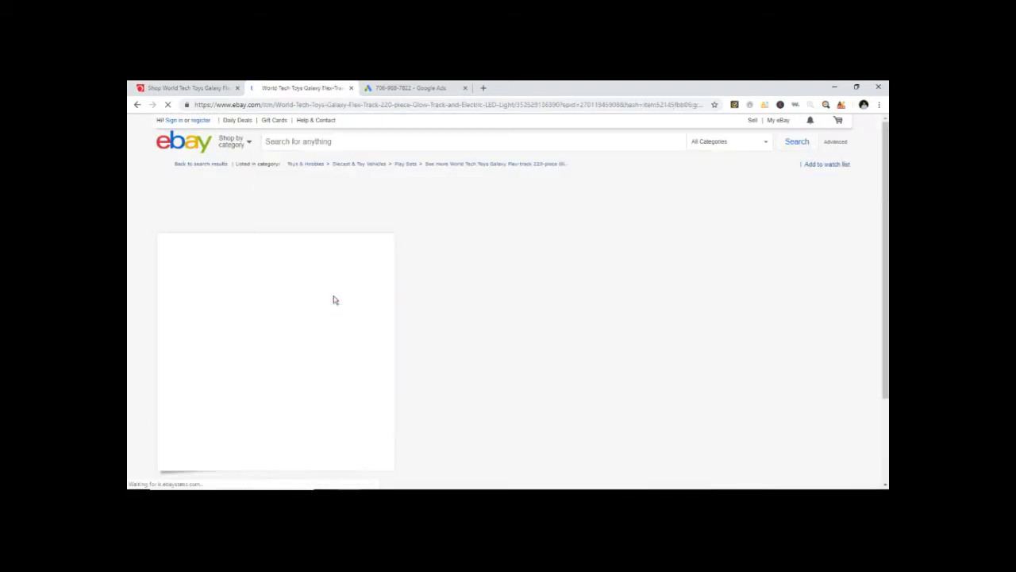
{"action": "left_click", "coordinate": [187, 87]}
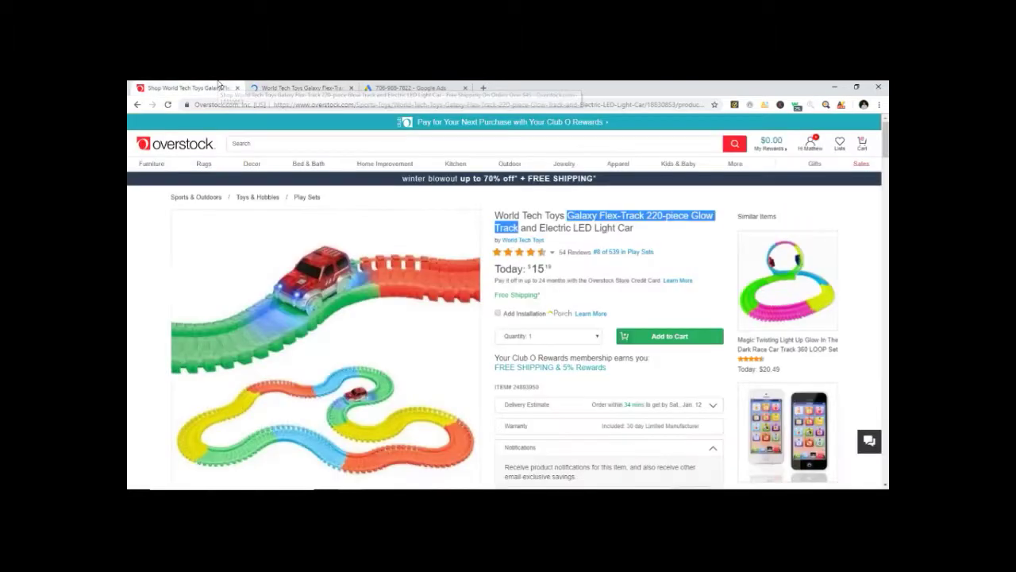
{"action": "left_click", "coordinate": [300, 87]}
{"action": "left_click", "coordinate": [137, 104]}
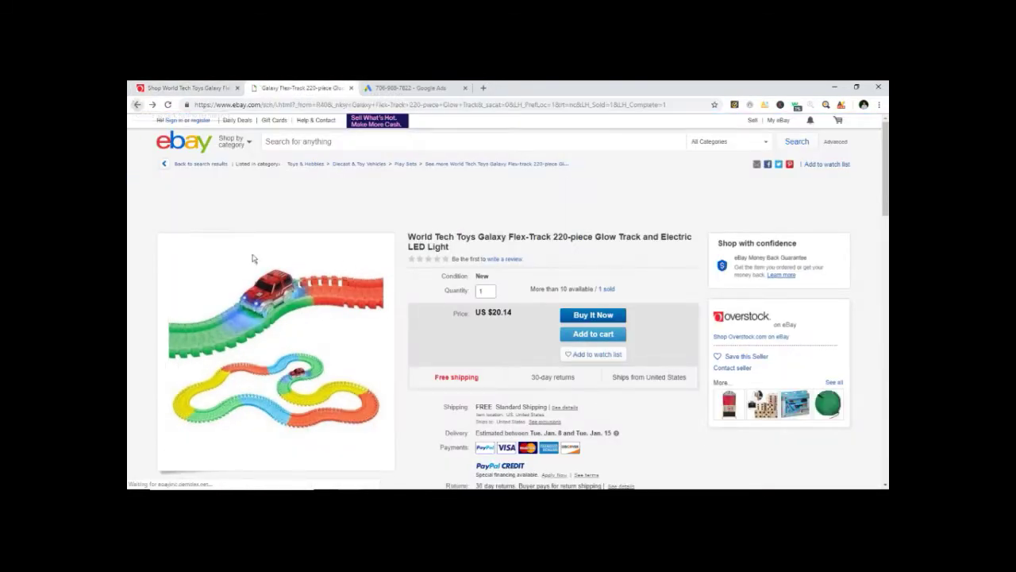
View the sold listing that shows the boxed Galaxy Flex-Track and return to the sold results
{"action": "scroll", "coordinate": [412, 251], "scroll_direction": "down", "scroll_amount": 1}
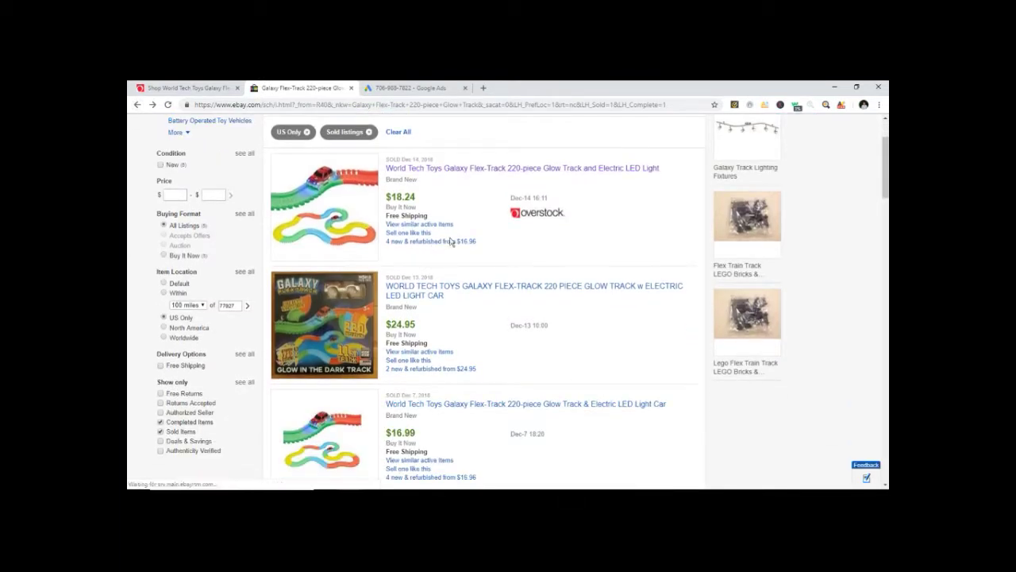
{"action": "scroll", "coordinate": [457, 239], "scroll_direction": "down", "scroll_amount": 1}
{"action": "left_click", "coordinate": [357, 245]}
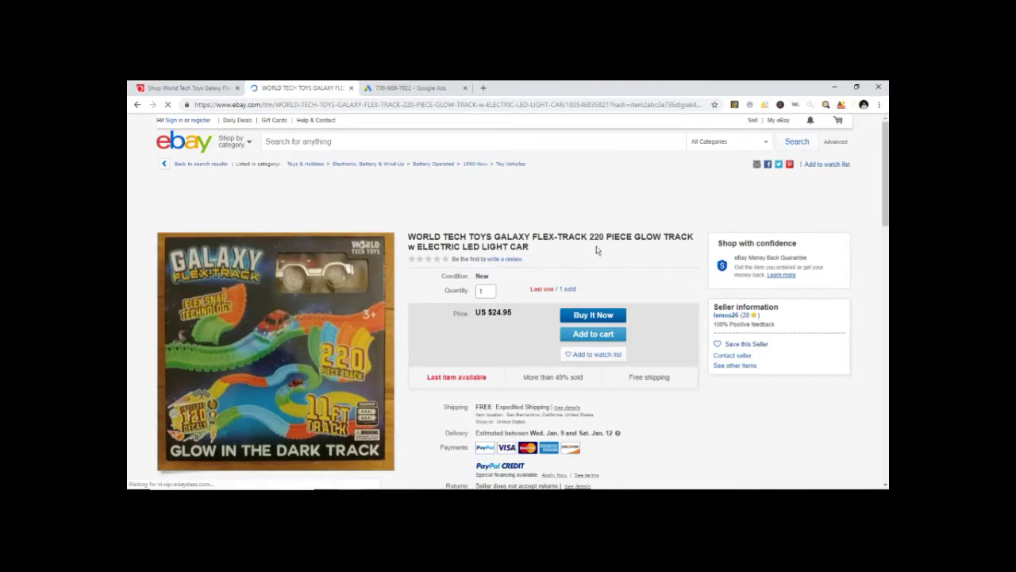
{"action": "left_click", "coordinate": [139, 106]}
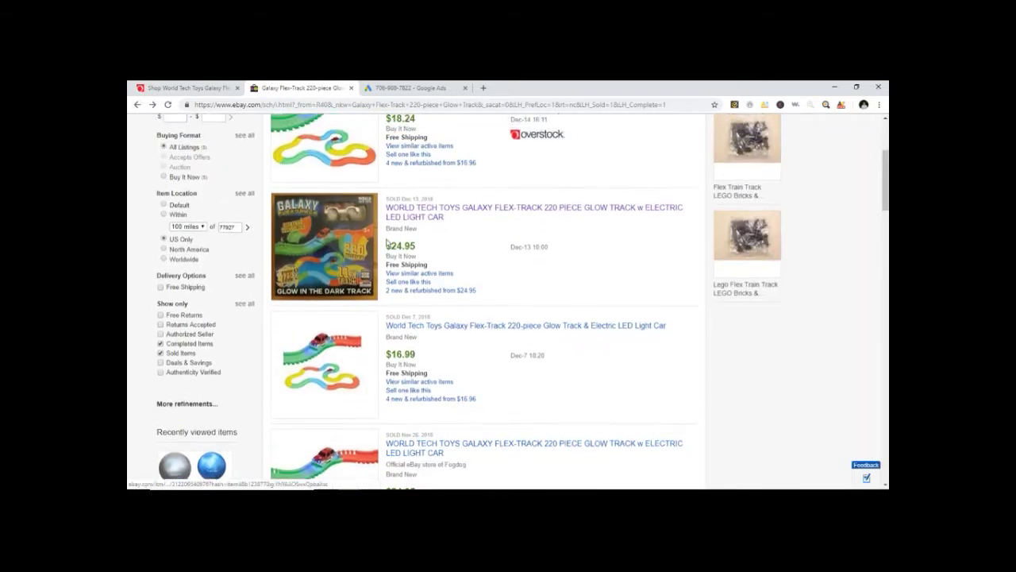
Check the price and sold quantity of the listing sold on Dec 7, and return to the sold results
{"action": "scroll", "coordinate": [359, 262], "scroll_direction": "down", "scroll_amount": 1}
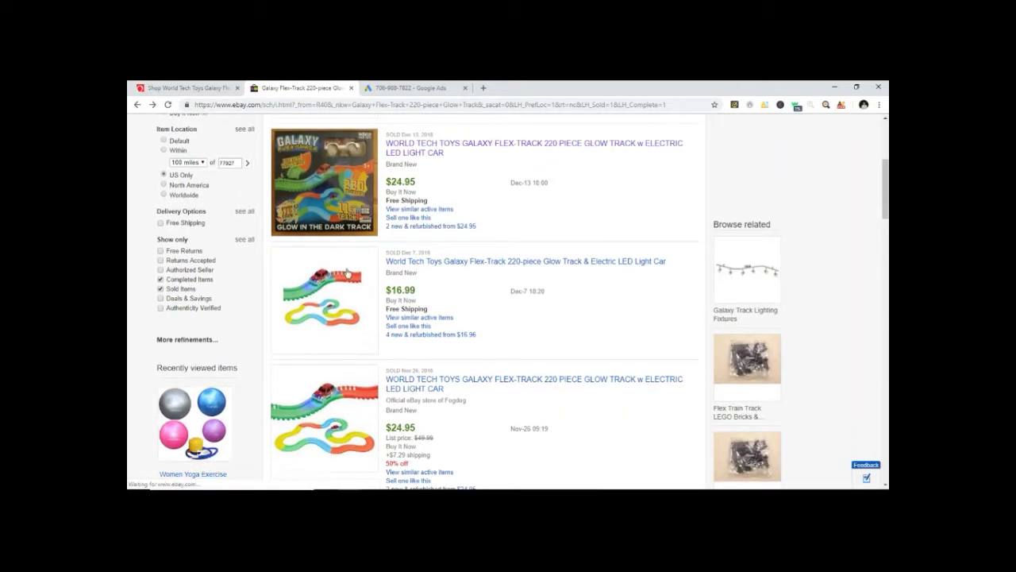
{"action": "left_click", "coordinate": [345, 289]}
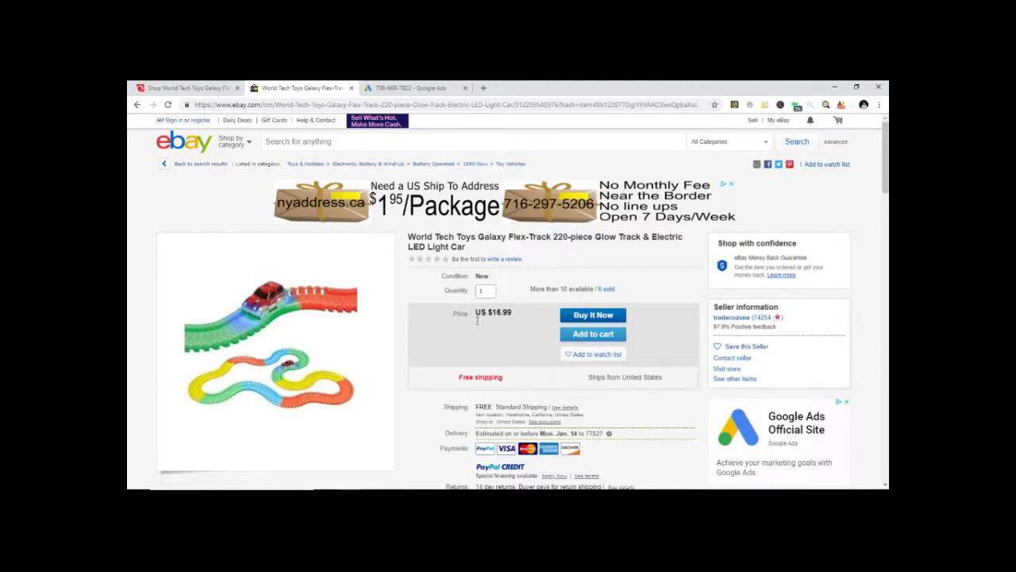
{"action": "left_click", "coordinate": [135, 106]}
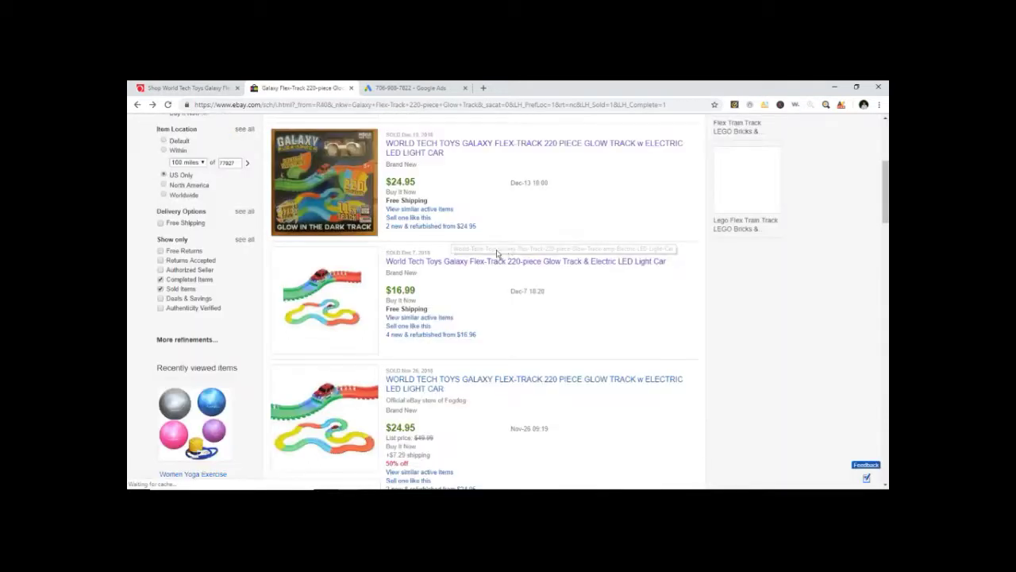
Reopen the boxed Galaxy Flex-Track listing and examine its shipping details, item specifics and description
{"action": "scroll", "coordinate": [469, 296], "scroll_direction": "up", "scroll_amount": 2}
{"action": "left_click", "coordinate": [469, 296]}
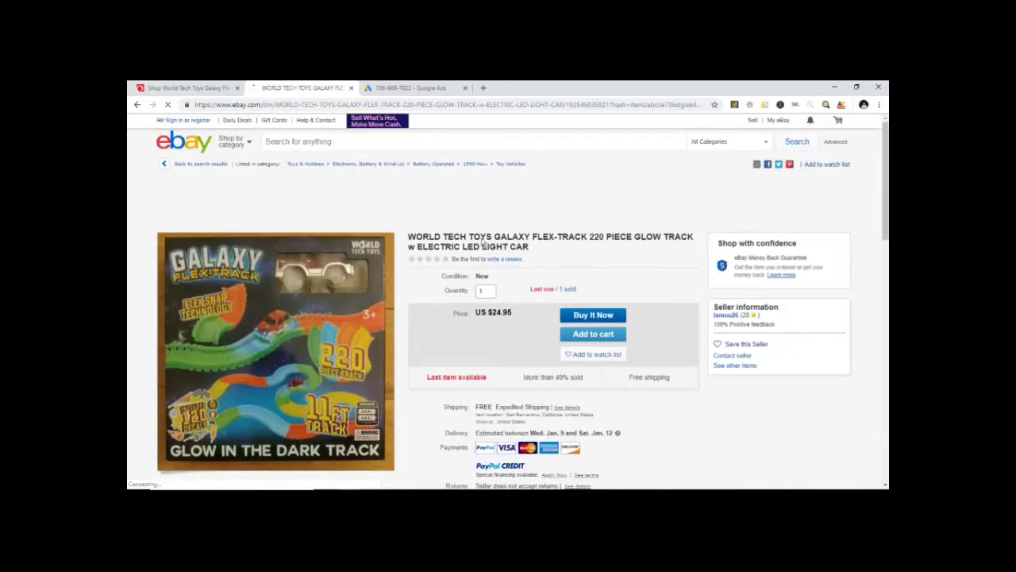
{"action": "scroll", "coordinate": [477, 238], "scroll_direction": "down", "scroll_amount": 3}
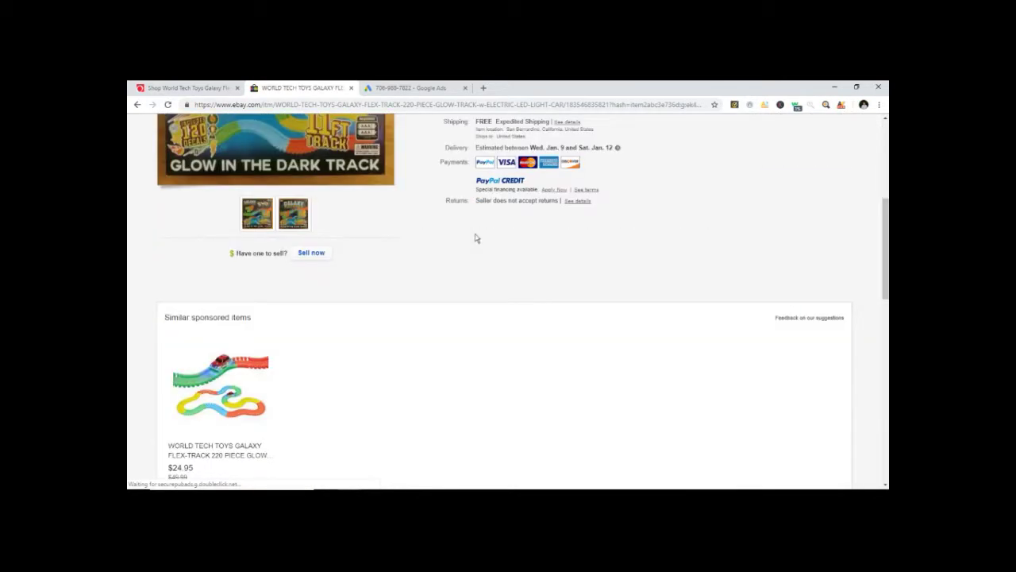
{"action": "scroll", "coordinate": [475, 236], "scroll_direction": "down", "scroll_amount": 7}
{"action": "scroll", "coordinate": [382, 242], "scroll_direction": "up", "scroll_amount": 2}
{"action": "scroll", "coordinate": [288, 220], "scroll_direction": "up", "scroll_amount": 5}
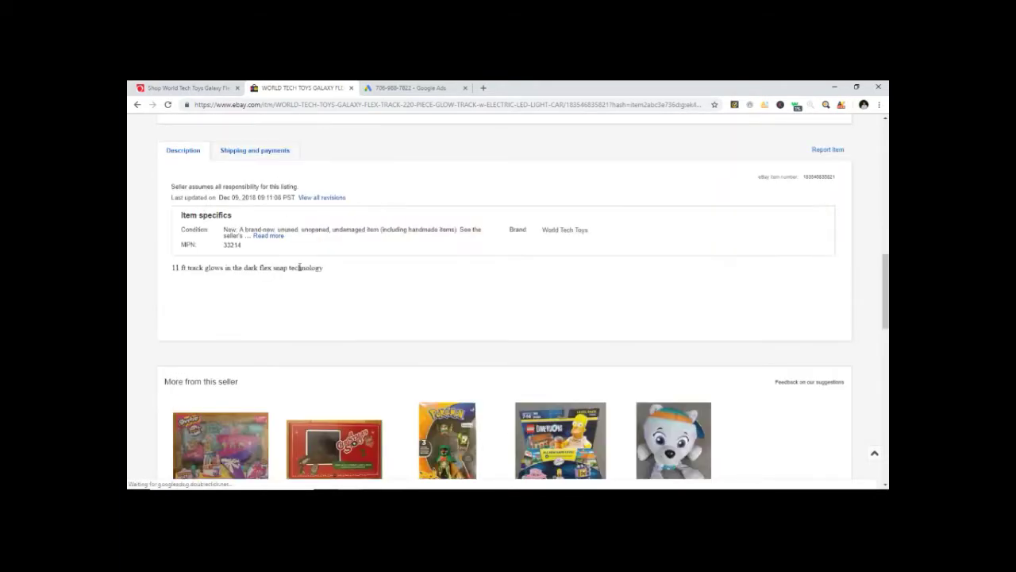
{"action": "scroll", "coordinate": [382, 277], "scroll_direction": "up", "scroll_amount": 4}
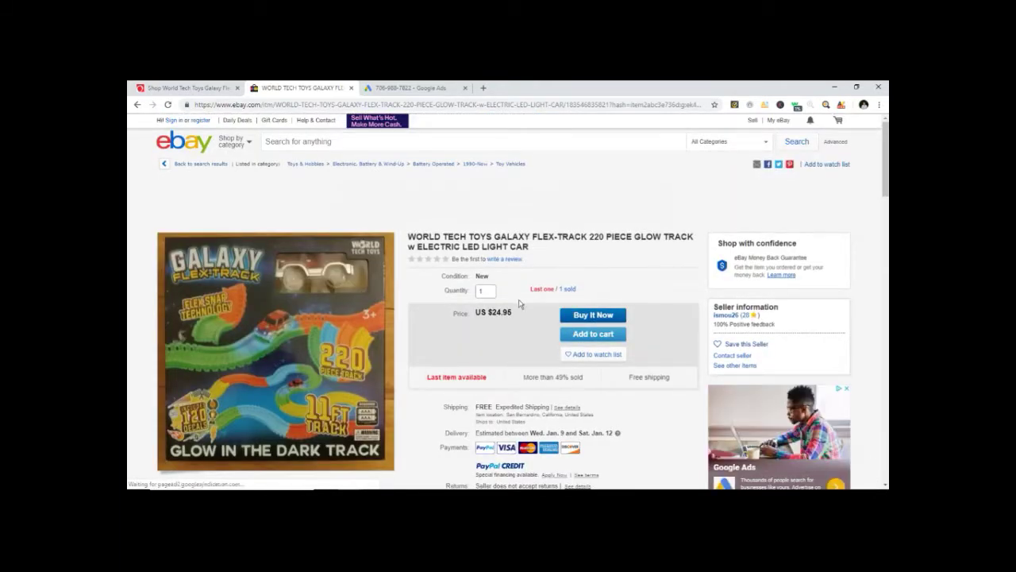
Compare the boxed track listing with the Overstock product page and go back to the sold results
{"action": "key", "text": "ctrl+shift+Tab"}
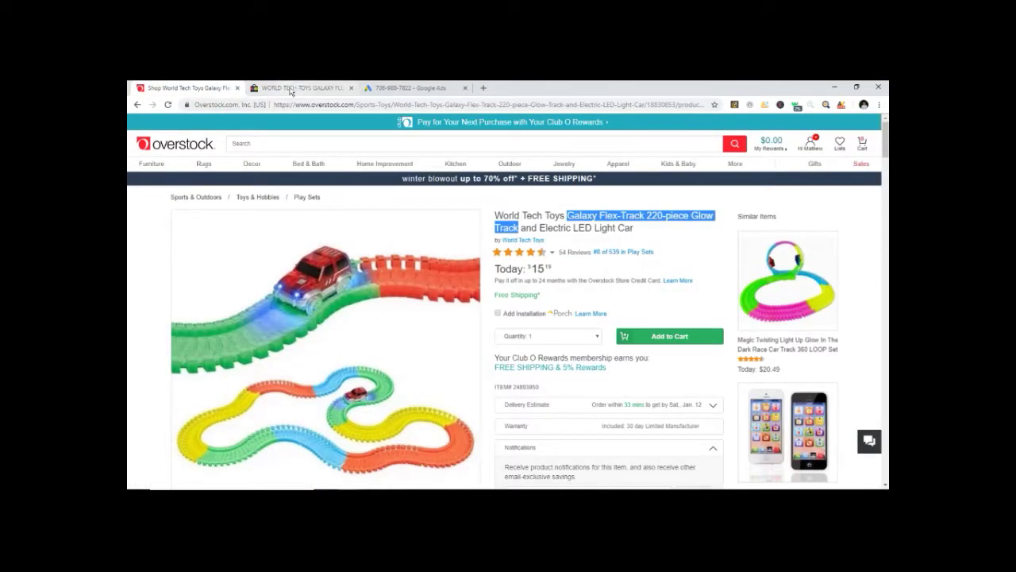
{"action": "left_click", "coordinate": [291, 88]}
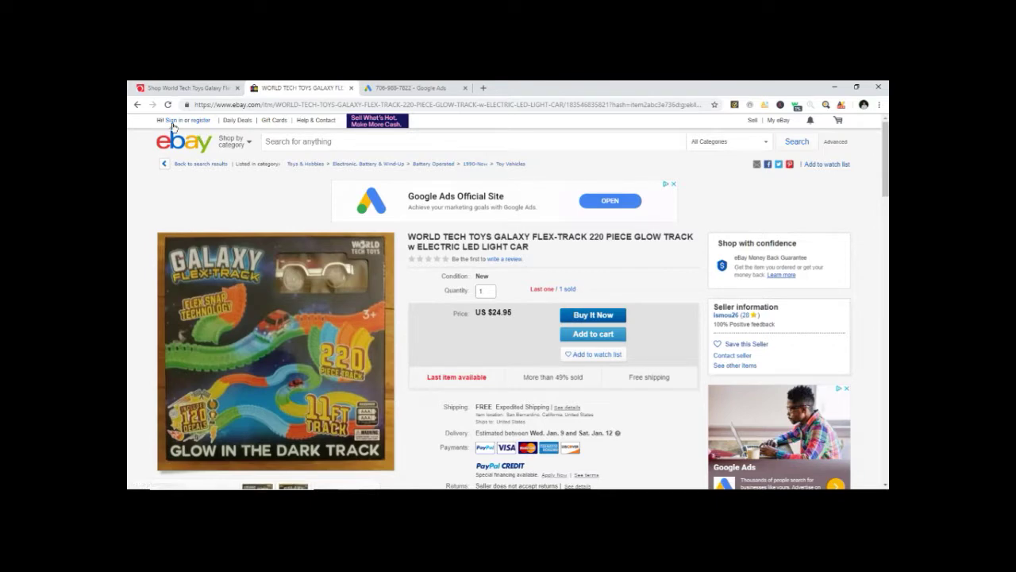
{"action": "left_click", "coordinate": [138, 105]}
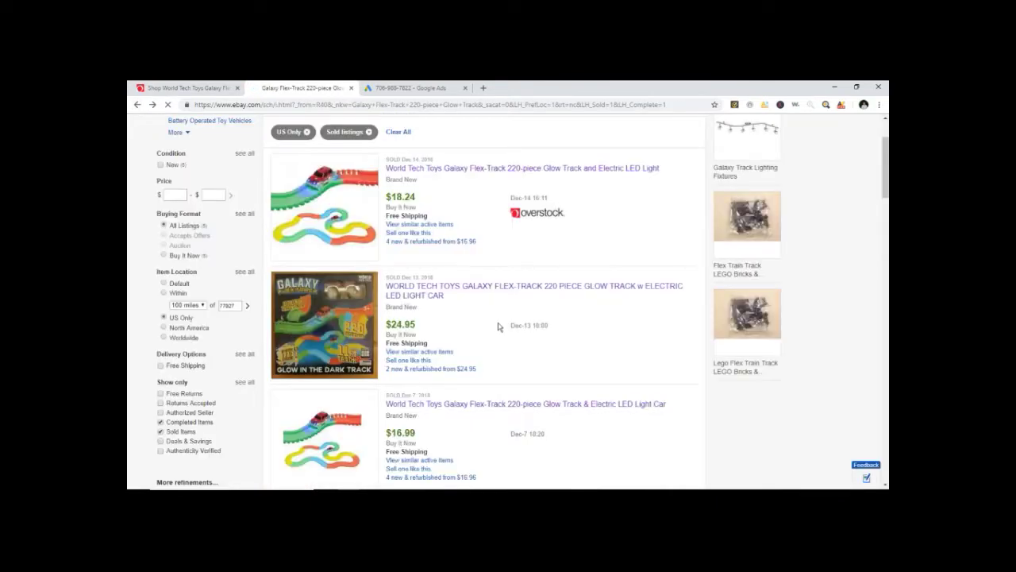
Review the prices, sale dates and photos across the sold Galaxy Flex-Track listings
{"action": "left_click", "coordinate": [349, 275]}
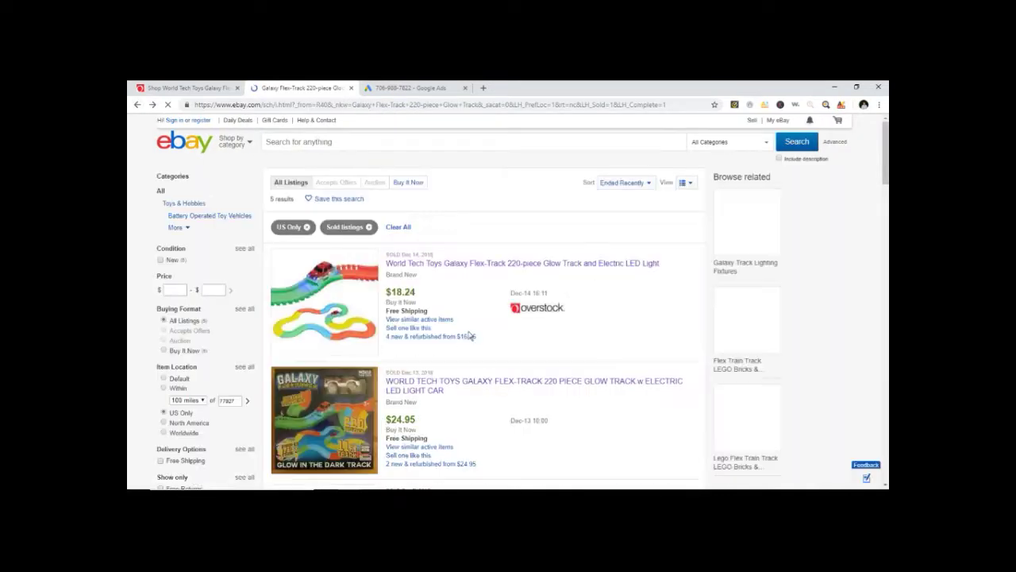
{"action": "scroll", "coordinate": [470, 311], "scroll_direction": "down", "scroll_amount": 3}
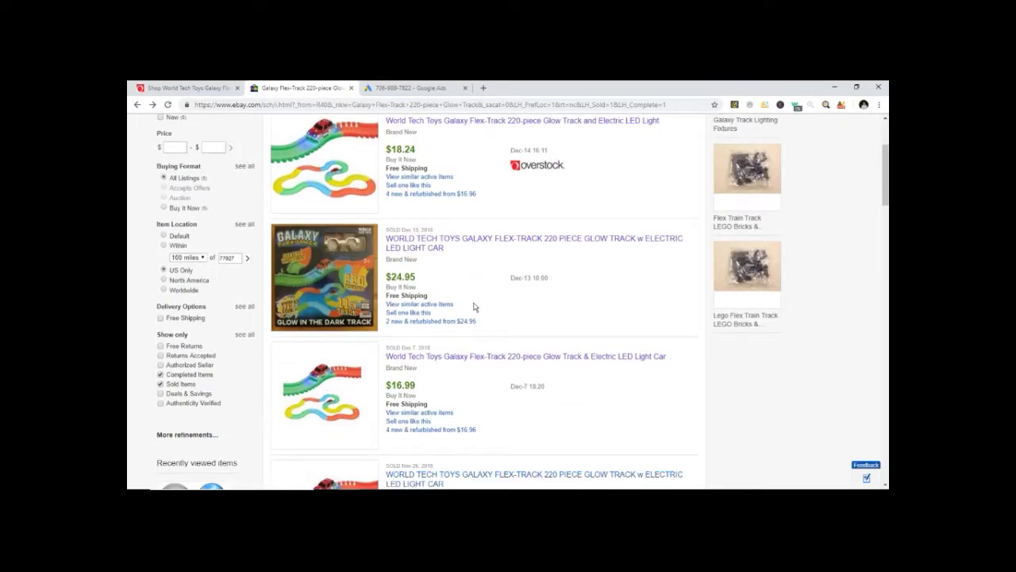
{"action": "scroll", "coordinate": [473, 307], "scroll_direction": "down", "scroll_amount": 2}
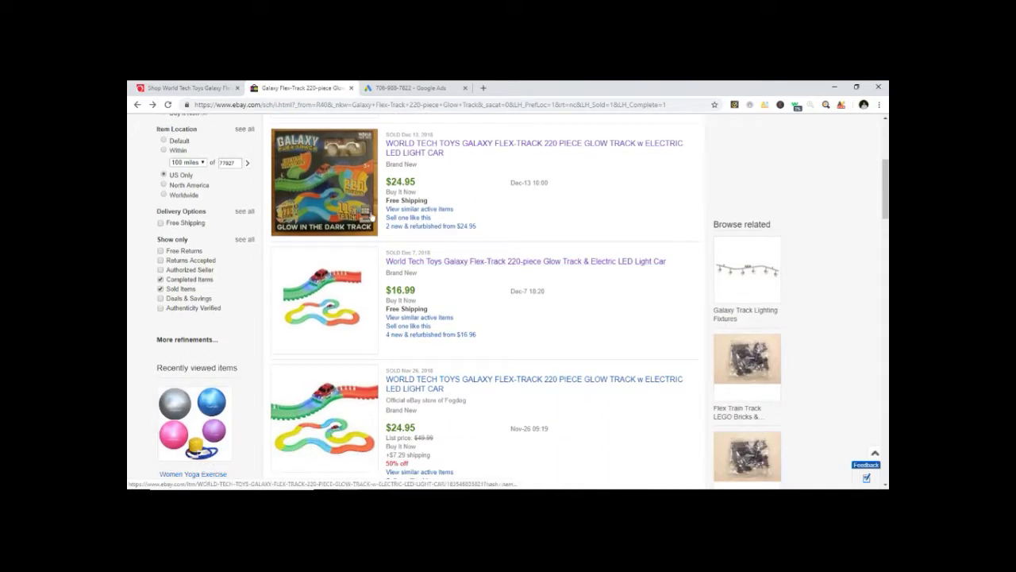
{"action": "scroll", "coordinate": [359, 202], "scroll_direction": "down", "scroll_amount": 3}
{"action": "scroll", "coordinate": [372, 262], "scroll_direction": "up", "scroll_amount": 3}
{"action": "scroll", "coordinate": [372, 262], "scroll_direction": "up", "scroll_amount": 3}
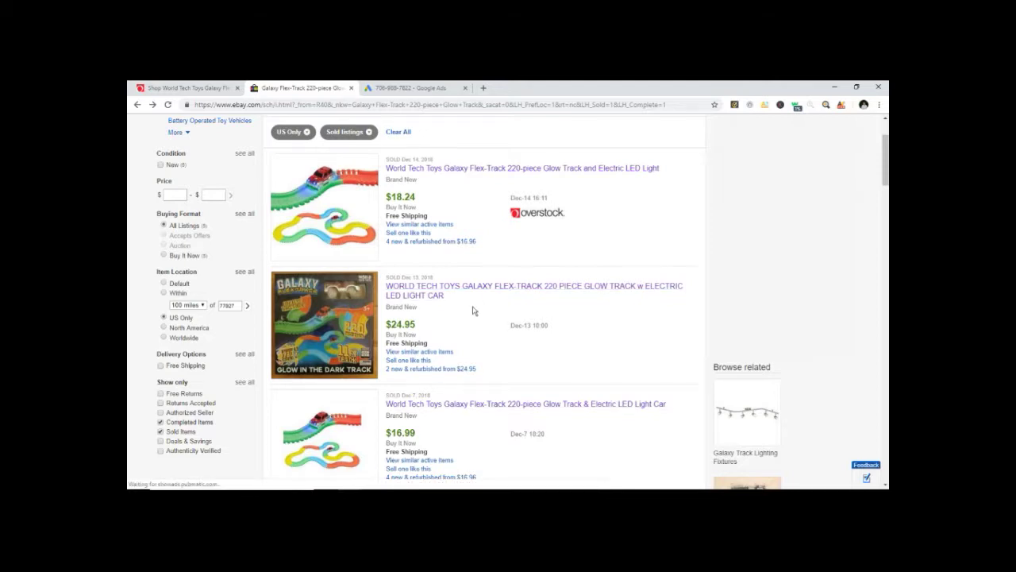
Recheck the price and seller of the sold listing from Dec 14 and return to the sold results
{"action": "left_click", "coordinate": [365, 223]}
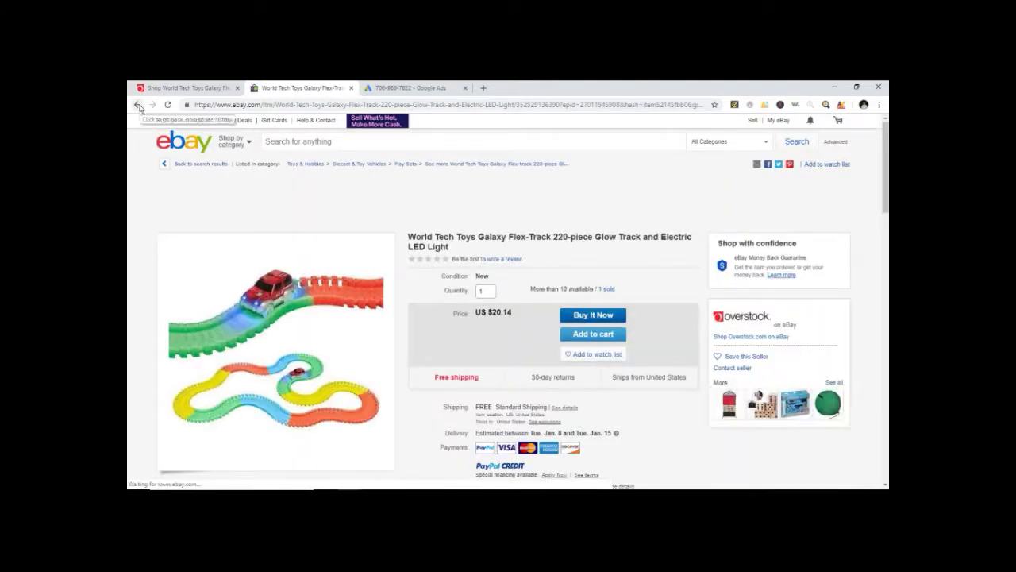
{"action": "left_click", "coordinate": [138, 106]}
{"action": "scroll", "coordinate": [485, 256], "scroll_direction": "down", "scroll_amount": 3}
Check the Galaxy Flex-Track's purchase price on its Overstock product page
{"action": "left_click", "coordinate": [188, 86]}
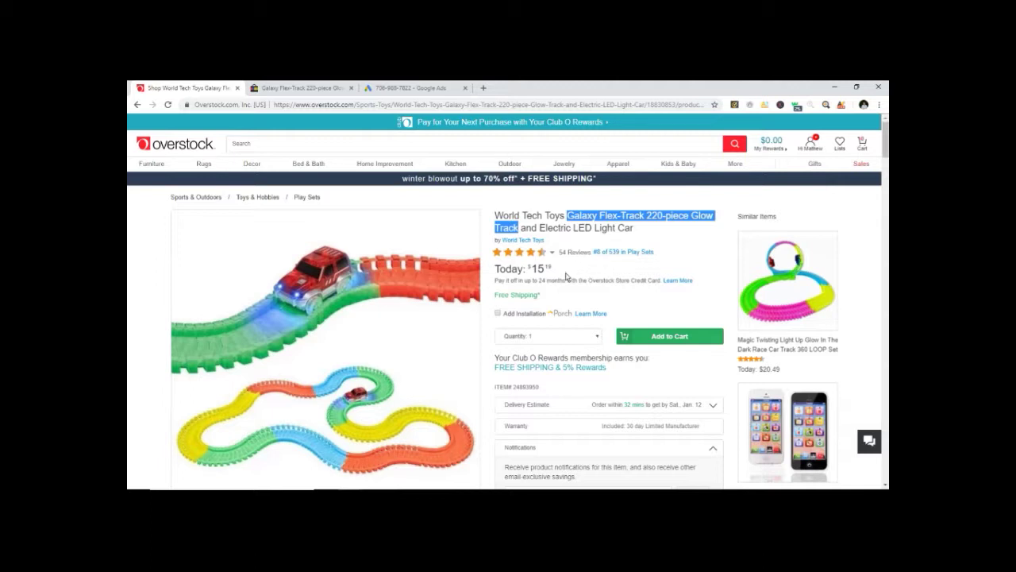
{"action": "left_click_drag", "start_coordinate": [530, 267], "coordinate": [551, 270]}
{"action": "left_click", "coordinate": [571, 270]}
{"action": "left_click", "coordinate": [577, 270]}
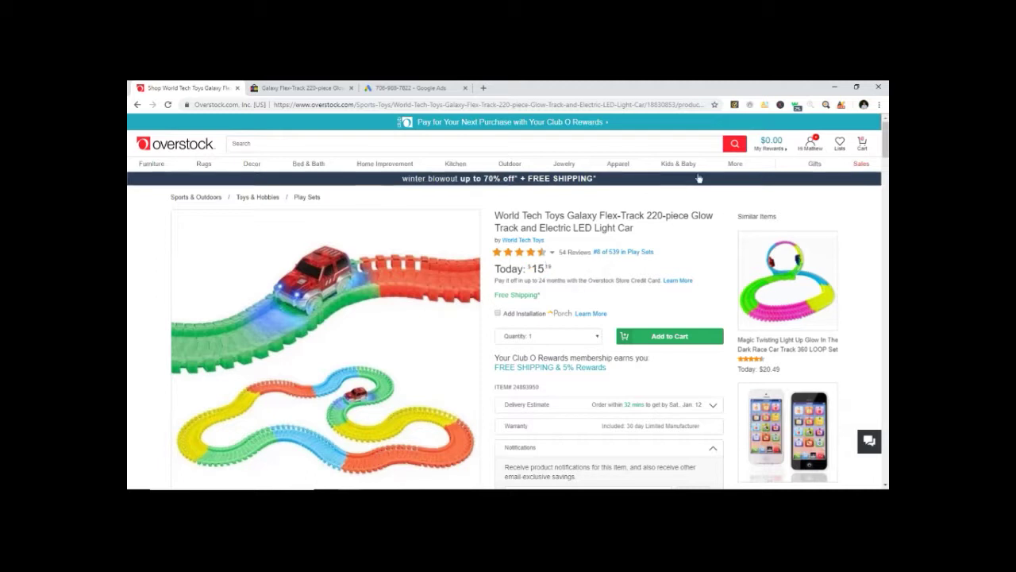
Recheck today's price of the Galaxy Flex-Track on the Overstock page
{"action": "left_click_drag", "start_coordinate": [558, 272], "coordinate": [529, 268]}
{"action": "left_click", "coordinate": [564, 271]}
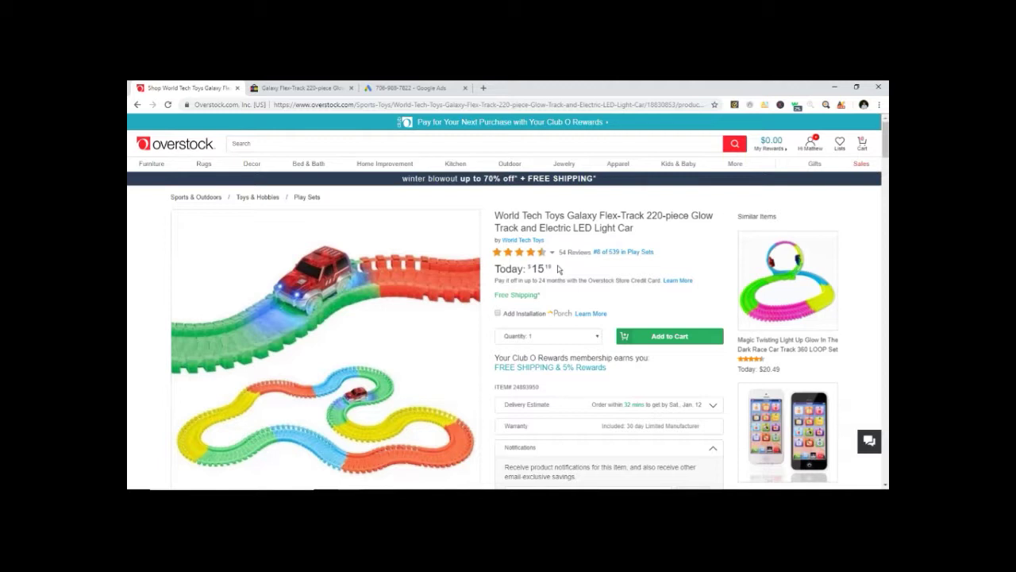
{"action": "left_click_drag", "start_coordinate": [559, 270], "coordinate": [528, 269]}
{"action": "left_click", "coordinate": [562, 269]}
{"action": "left_click_drag", "start_coordinate": [528, 268], "coordinate": [554, 269]}
{"action": "left_click", "coordinate": [569, 270]}
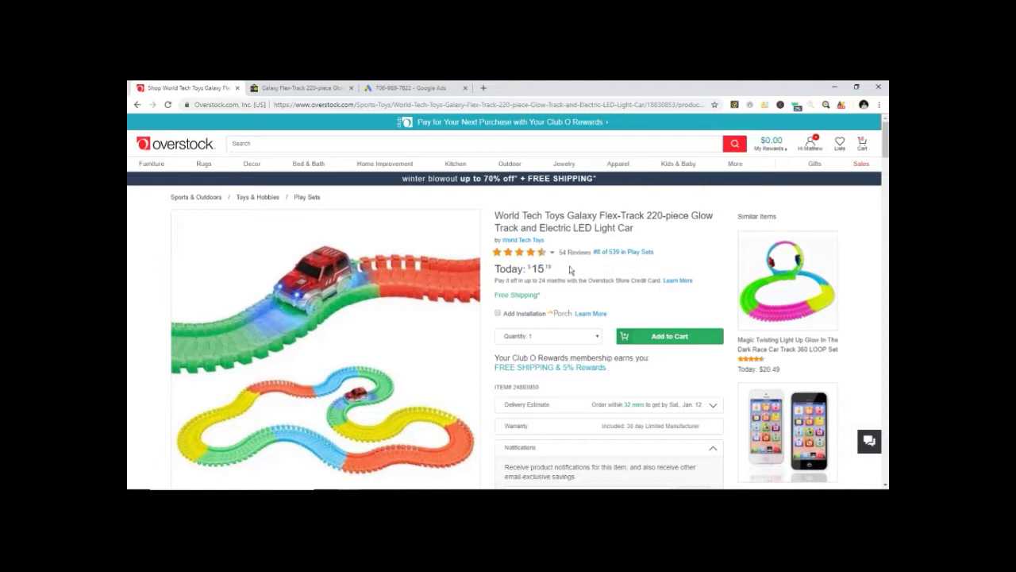
Review the sold Galaxy Flex-Track listings on eBay again, comparing their sale prices and photos
{"action": "left_click", "coordinate": [322, 89]}
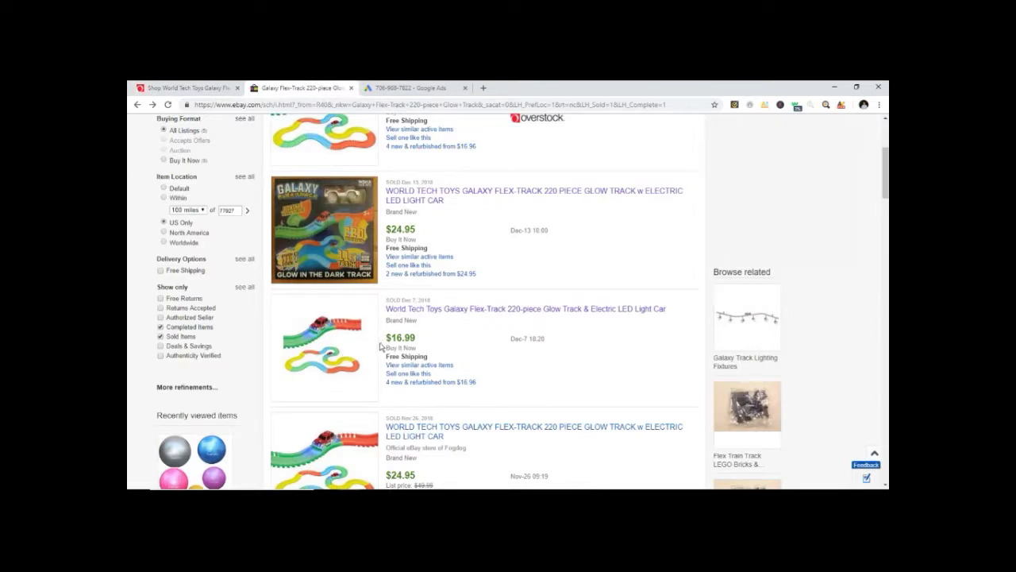
{"action": "scroll", "coordinate": [386, 341], "scroll_direction": "down", "scroll_amount": 3}
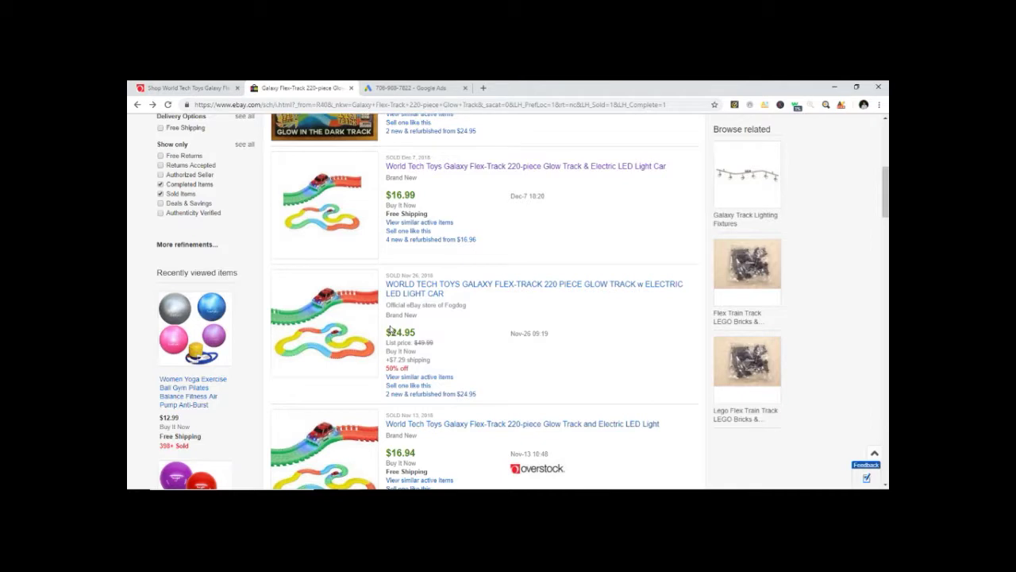
{"action": "scroll", "coordinate": [389, 329], "scroll_direction": "up", "scroll_amount": 4}
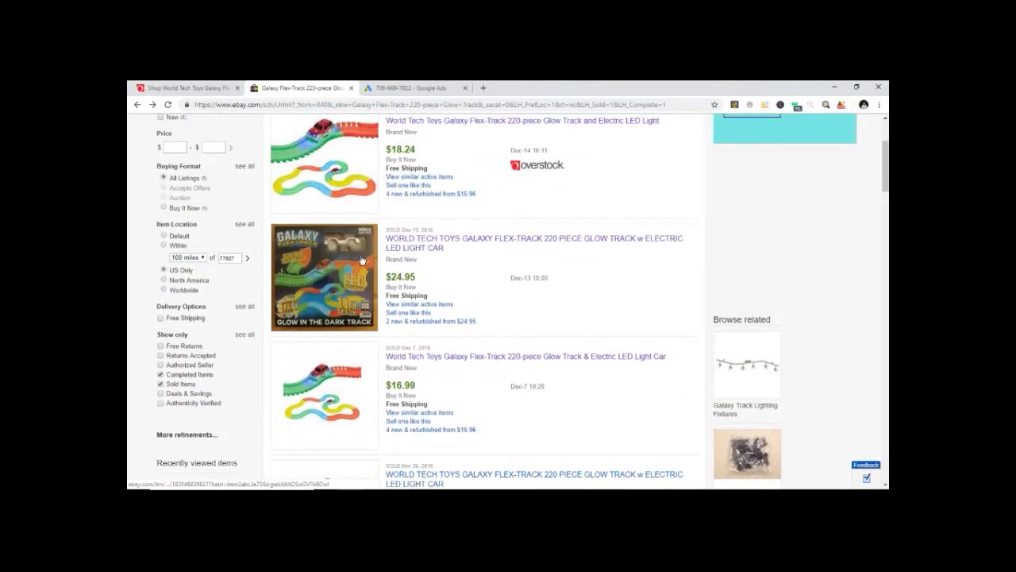
{"action": "scroll", "coordinate": [361, 266], "scroll_direction": "down", "scroll_amount": 3}
{"action": "scroll", "coordinate": [361, 272], "scroll_direction": "up", "scroll_amount": 6}
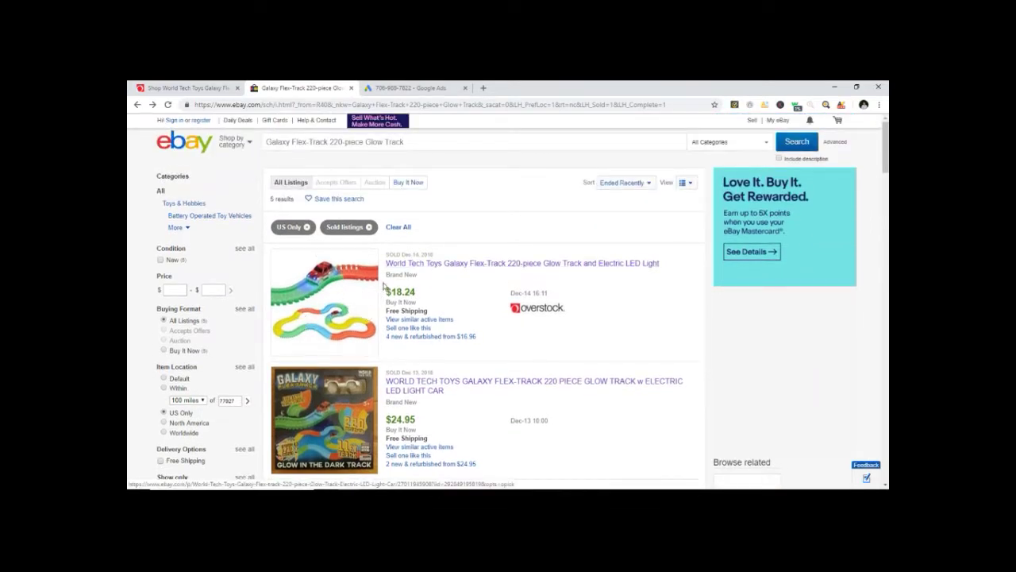
Return to eBay's home page and examine the product title and photo on the Overstock page for generic keywords
{"action": "left_click", "coordinate": [204, 147]}
{"action": "key", "text": "ctrl+shift+Tab"}
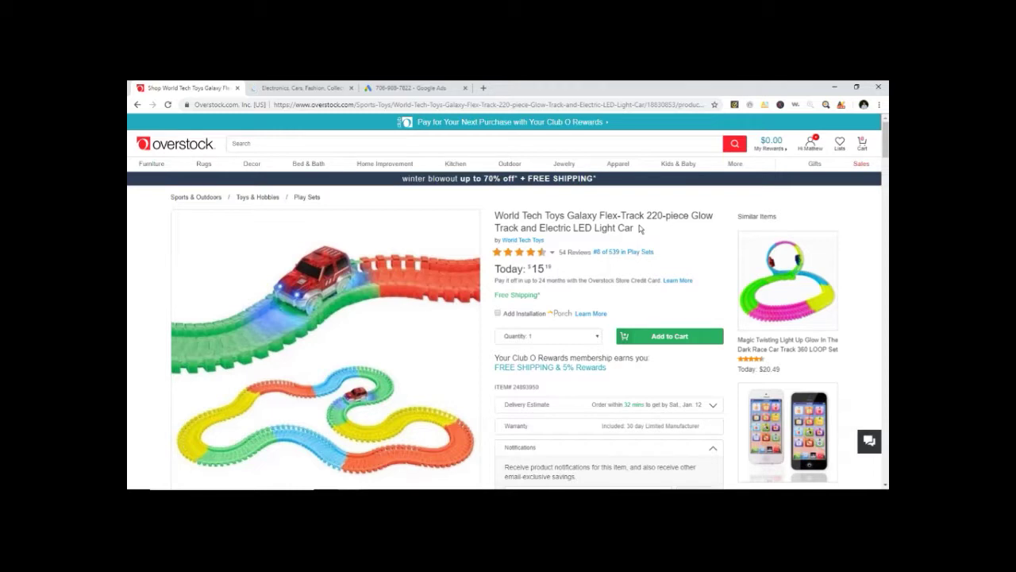
{"action": "left_click_drag", "start_coordinate": [635, 228], "coordinate": [539, 229]}
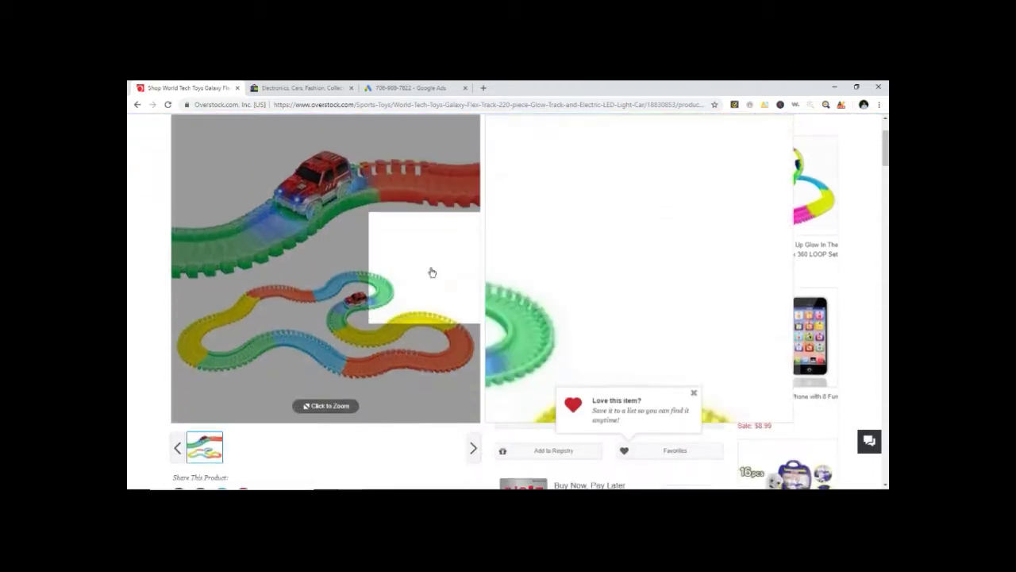
{"action": "left_click", "coordinate": [680, 247]}
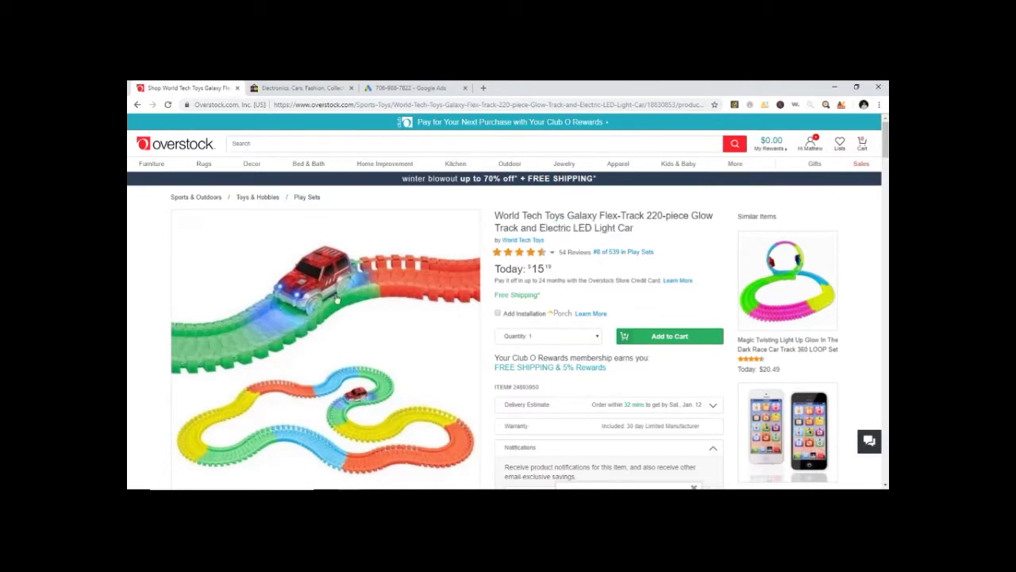
Search eBay for the suggested phrase "glow in the dark car track"
{"action": "left_click", "coordinate": [297, 85]}
{"action": "left_click", "coordinate": [367, 141]}
{"action": "type", "text": "glow i"}
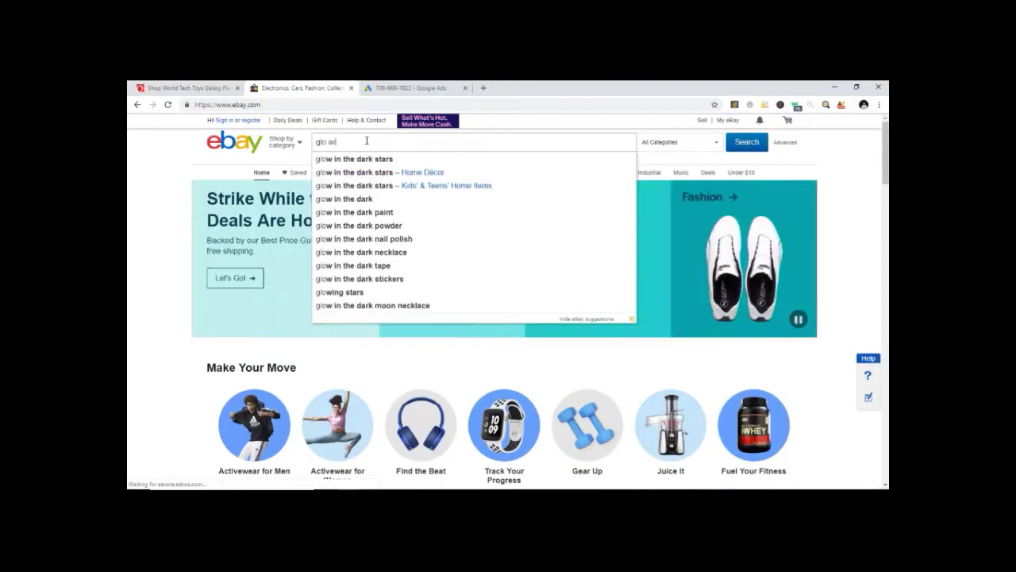
{"action": "type", "text": "n the dark car"}
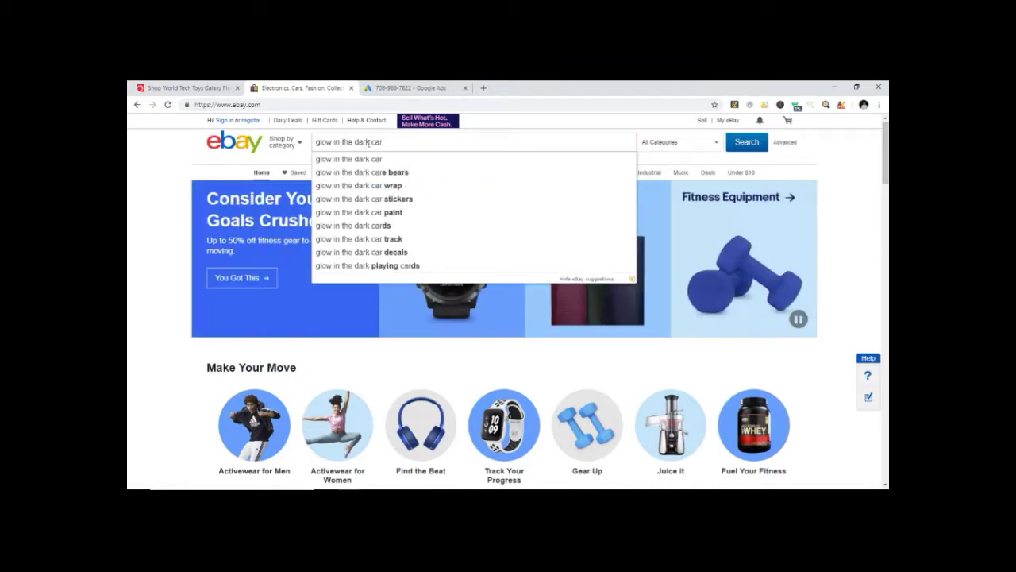
{"action": "left_click", "coordinate": [371, 239]}
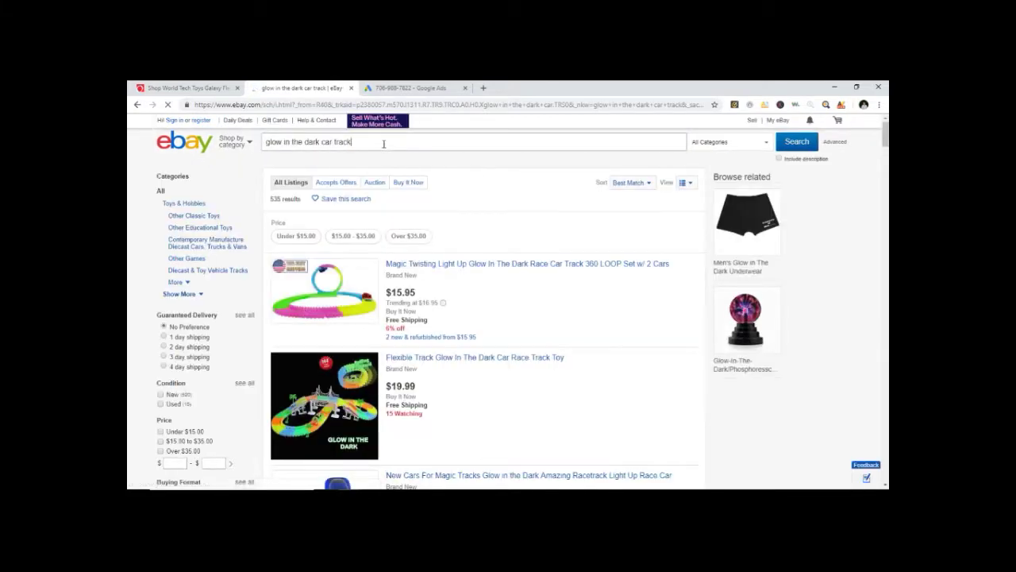
Shorten the search phrase to "glow in the dark" and look over eBay's keyword suggestions
{"action": "key", "text": "BackSpace"}
{"action": "key", "text": "BackSpace"}
{"action": "key", "text": "BackSpace"}
{"action": "key", "text": "BackSpace"}
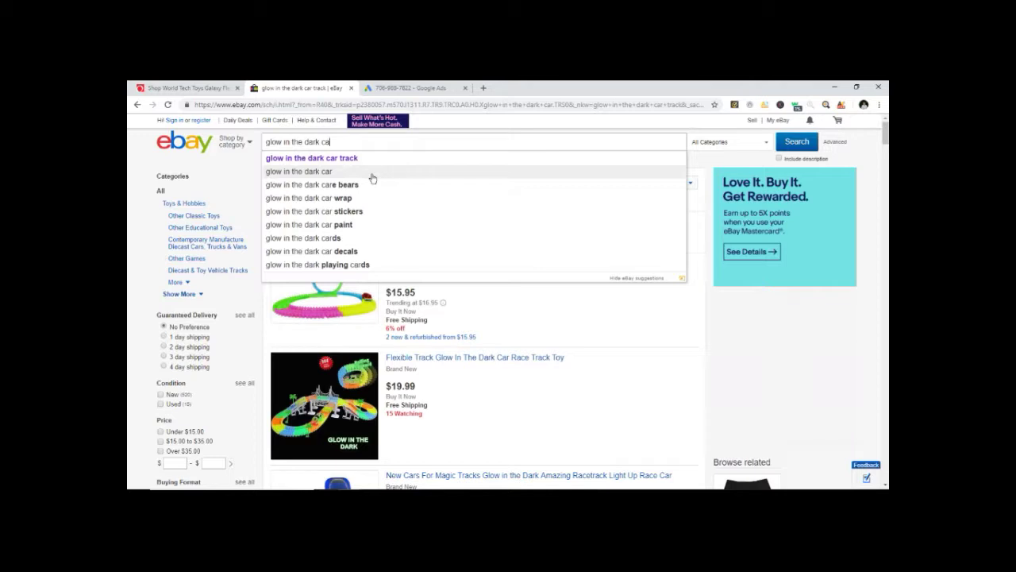
{"action": "key", "text": "BackSpace"}
{"action": "key", "text": "BackSpace"}
{"action": "key", "text": "BackSpace"}
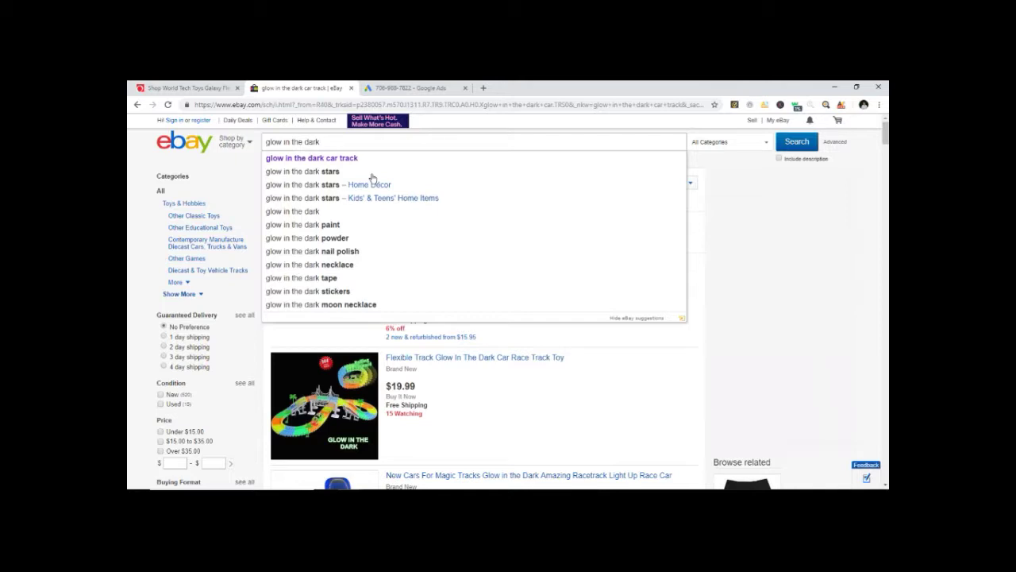
Look up eBay's keyword suggestions for "dog bed", and clear the phrase
{"action": "triple_click", "coordinate": [357, 143]}
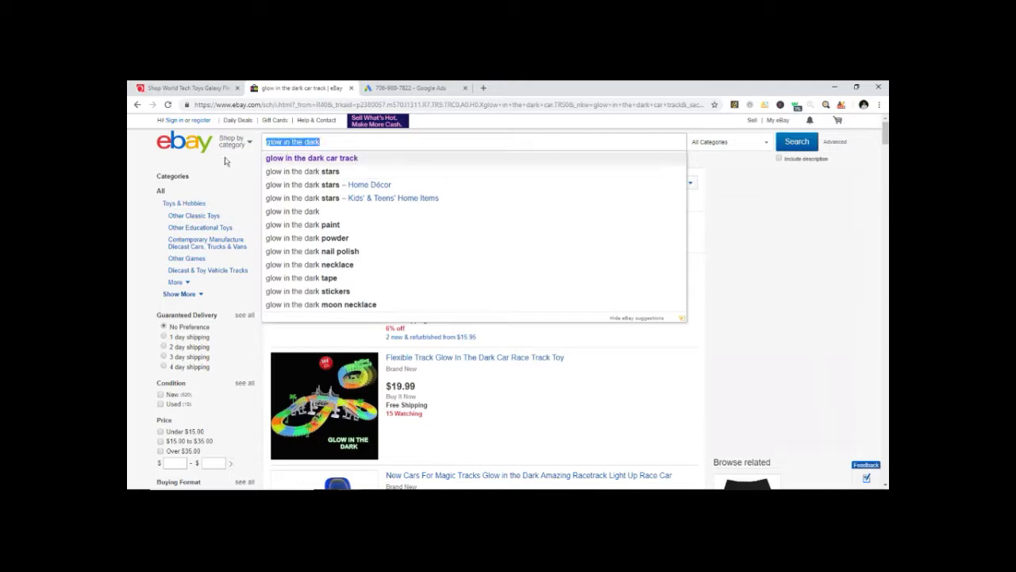
{"action": "type", "text": "dog bed"}
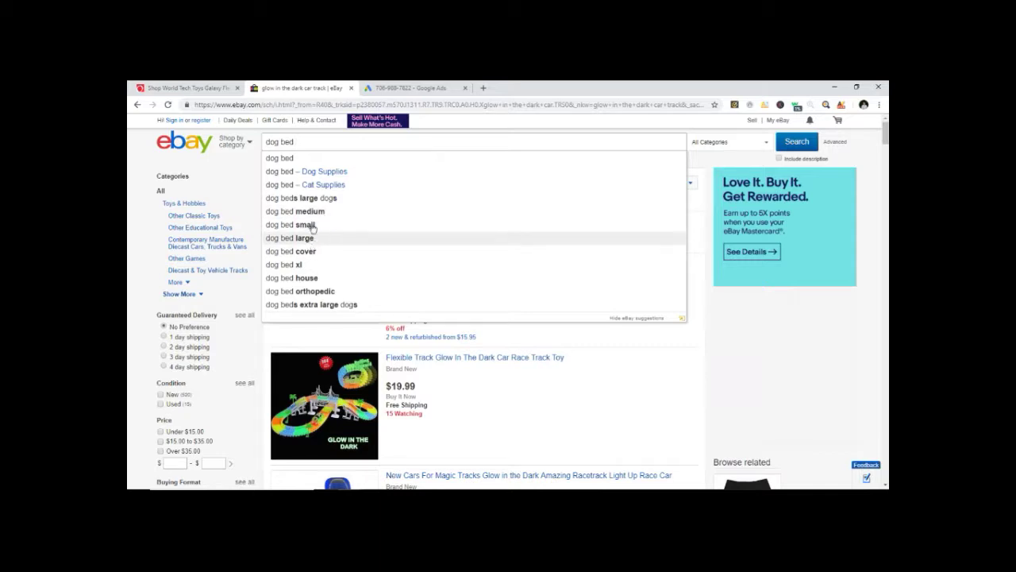
{"action": "key", "text": "ctrl+a"}
{"action": "key", "text": "BackSpace"}
Look up eBay's suggestions for "glow in the car" and compare them with the Overstock product page
{"action": "type", "text": "glow in the"}
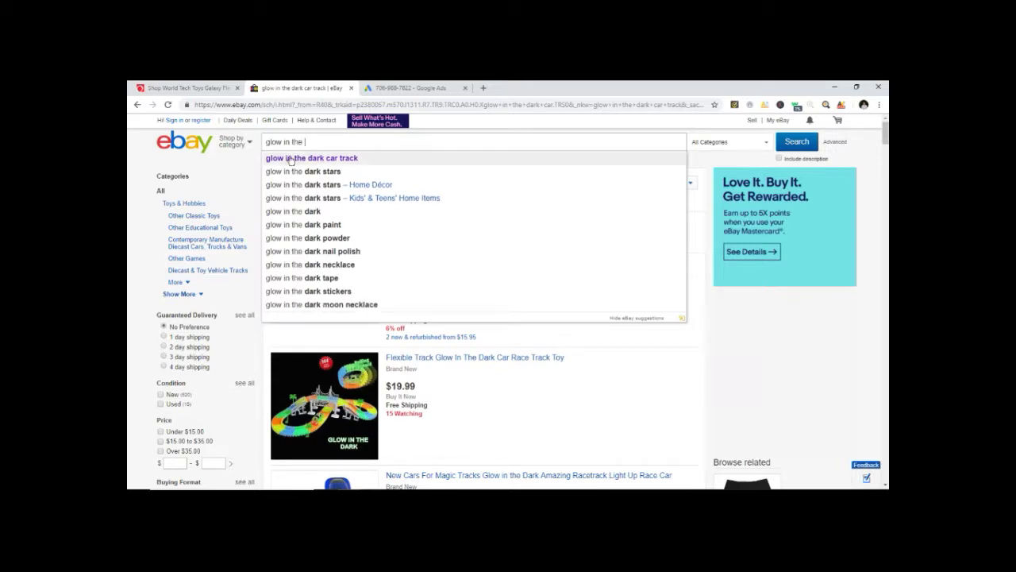
{"action": "type", "text": " c"}
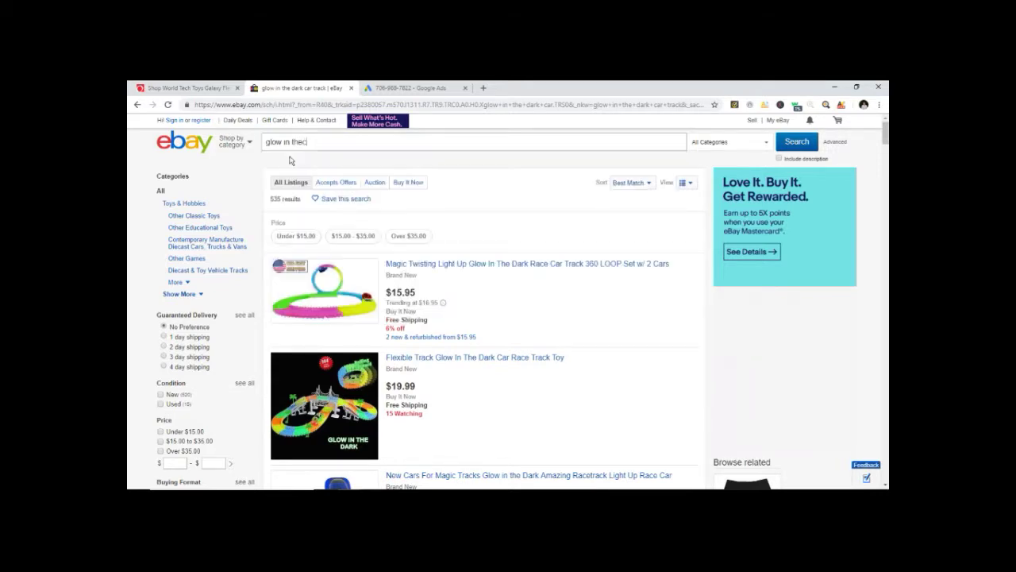
{"action": "type", "text": "ar"}
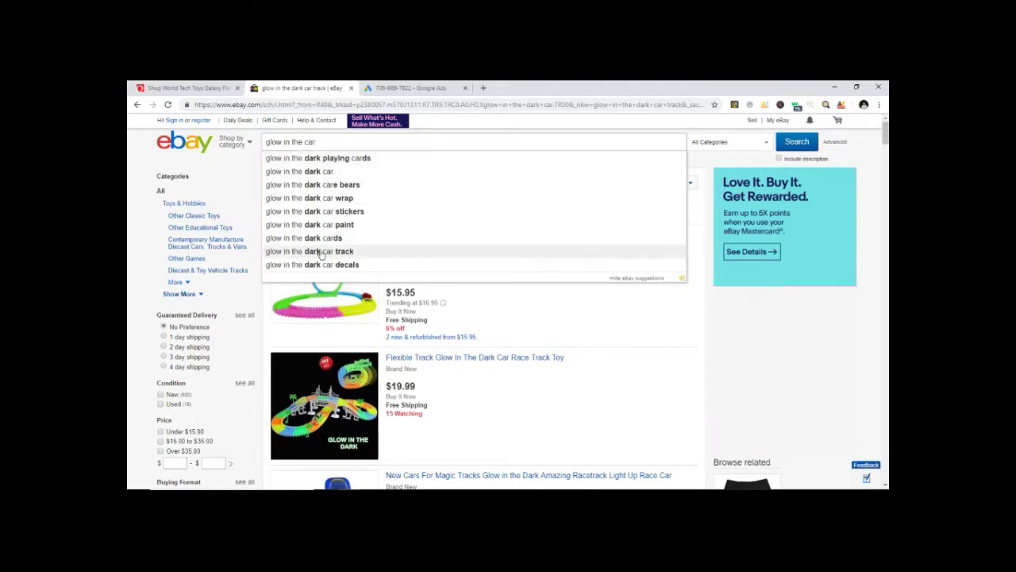
{"action": "left_click", "coordinate": [184, 87]}
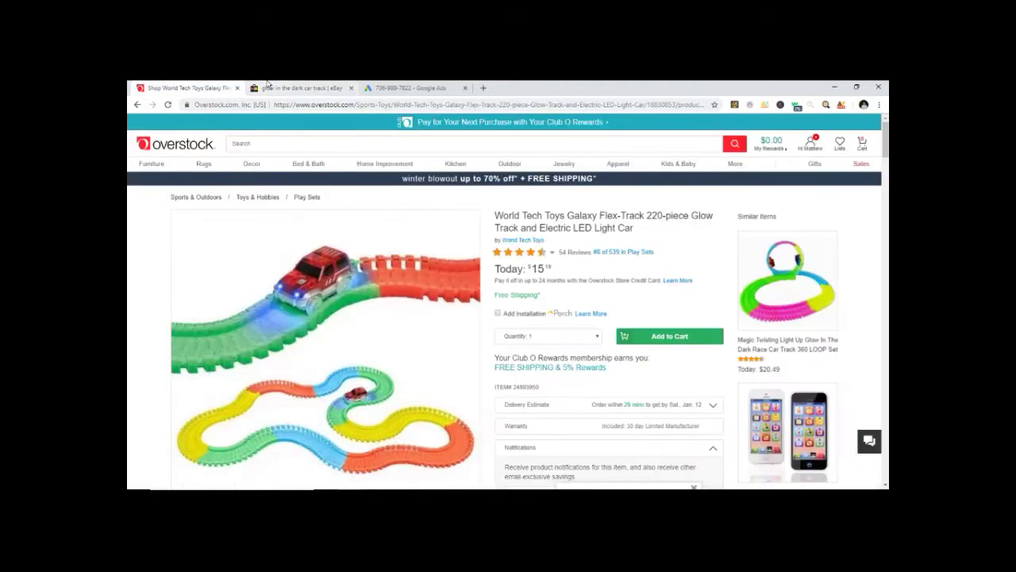
{"action": "left_click", "coordinate": [268, 86]}
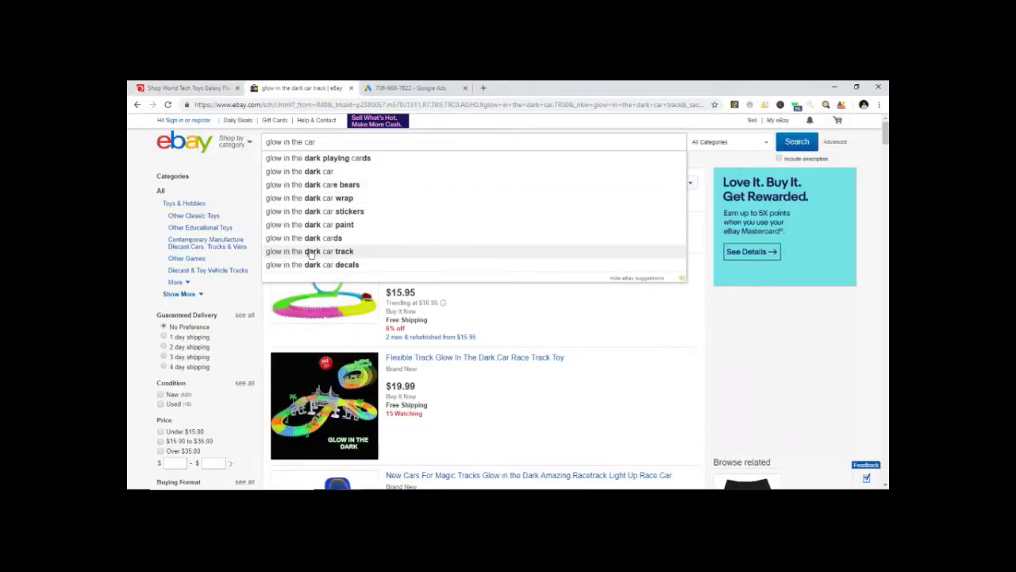
Replace the phrase with "car track" and search eBay for the suggested "car track toy"
{"action": "left_click_drag", "start_coordinate": [317, 142], "coordinate": [253, 159]}
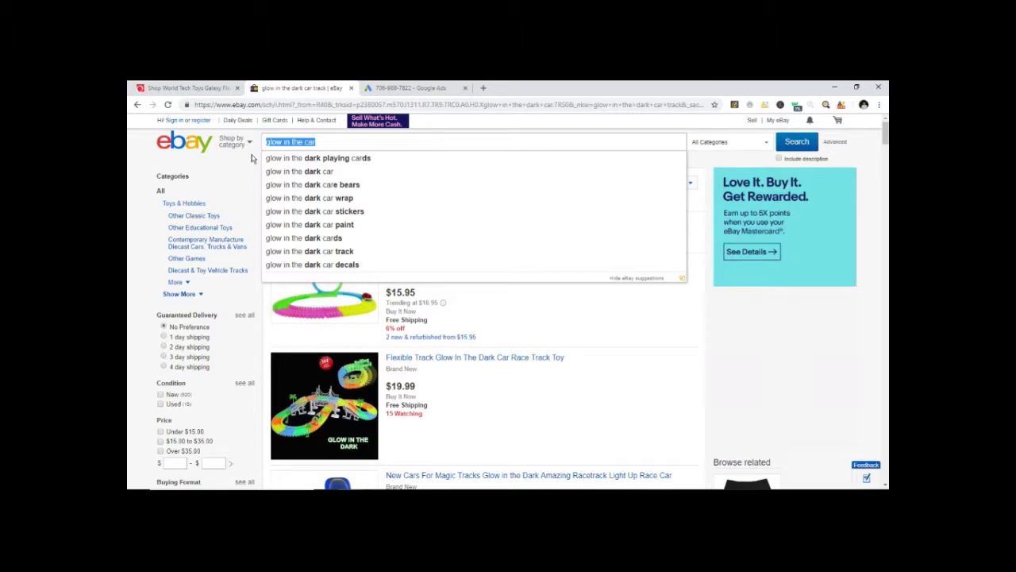
{"action": "type", "text": "car track"}
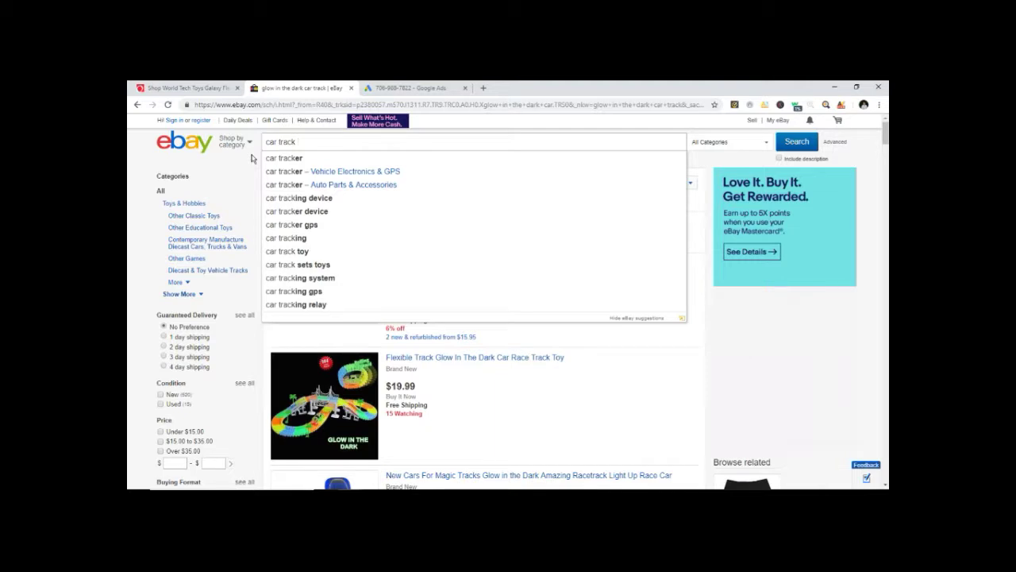
{"action": "left_click", "coordinate": [299, 251]}
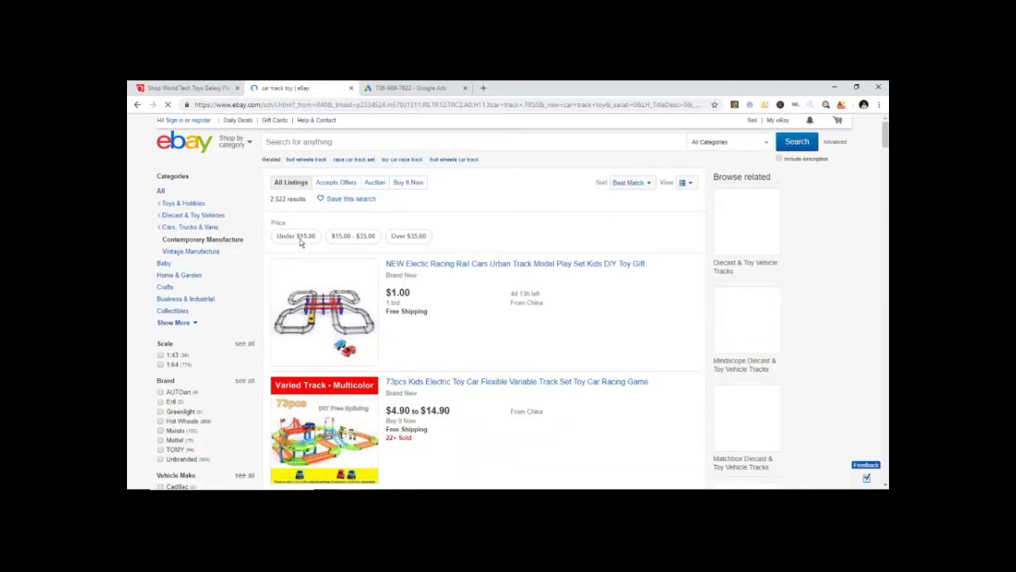
Check how many listings eBay returns for "car track toy"
{"action": "left_click_drag", "start_coordinate": [304, 201], "coordinate": [268, 200]}
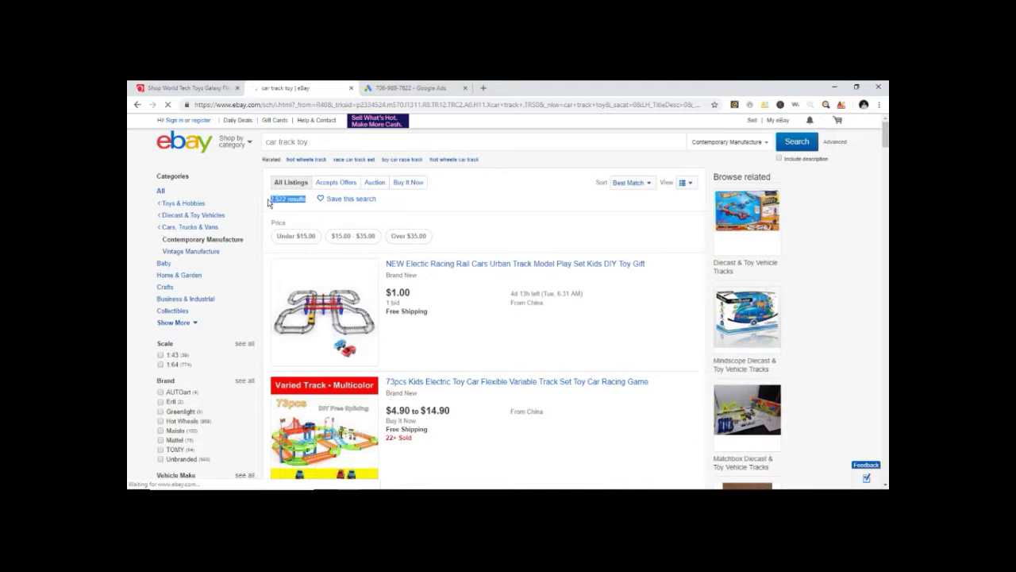
{"action": "left_click", "coordinate": [301, 208]}
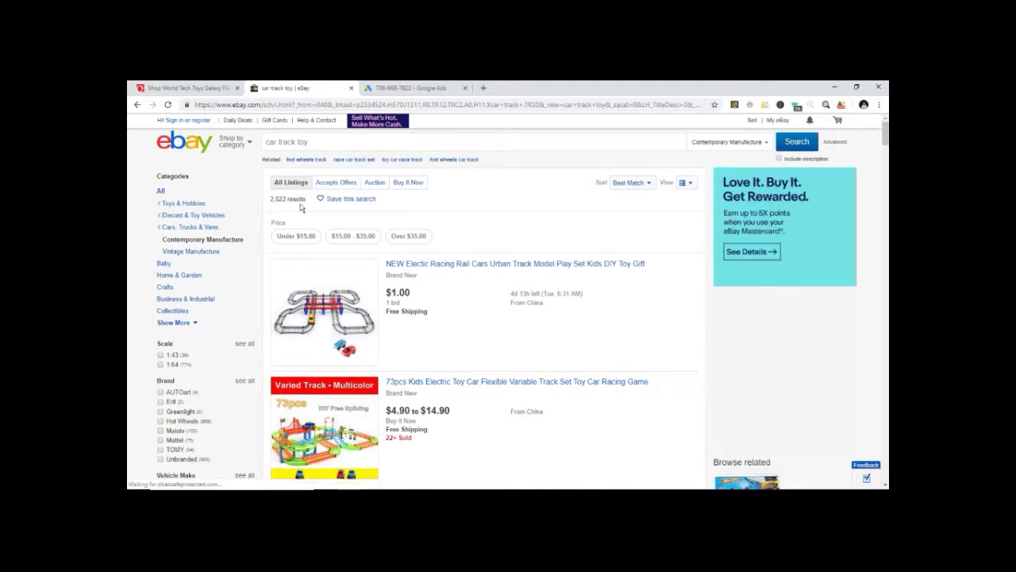
{"action": "left_click_drag", "start_coordinate": [321, 143], "coordinate": [263, 149]}
{"action": "left_click", "coordinate": [251, 189]}
{"action": "left_click_drag", "start_coordinate": [306, 197], "coordinate": [267, 202]}
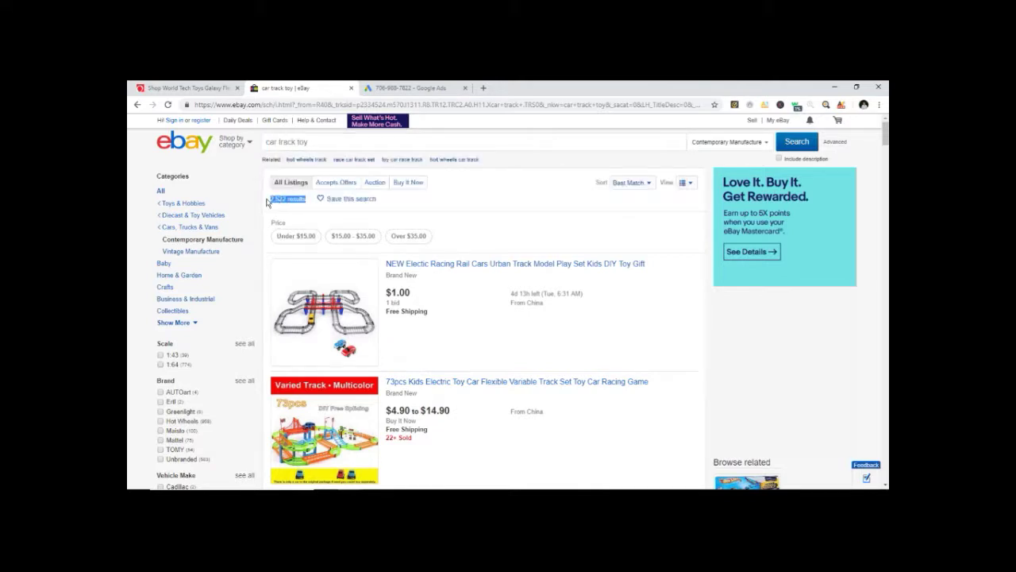
{"action": "left_click", "coordinate": [255, 189]}
{"action": "left_click_drag", "start_coordinate": [306, 198], "coordinate": [271, 199]}
{"action": "left_click", "coordinate": [260, 184]}
{"action": "left_click_drag", "start_coordinate": [271, 199], "coordinate": [300, 199]}
{"action": "left_click", "coordinate": [259, 205]}
{"action": "left_click", "coordinate": [311, 209]}
Browse the "car track toy" listings for similar glow tracks and recheck the number of results
{"action": "scroll", "coordinate": [310, 212], "scroll_direction": "down", "scroll_amount": 5}
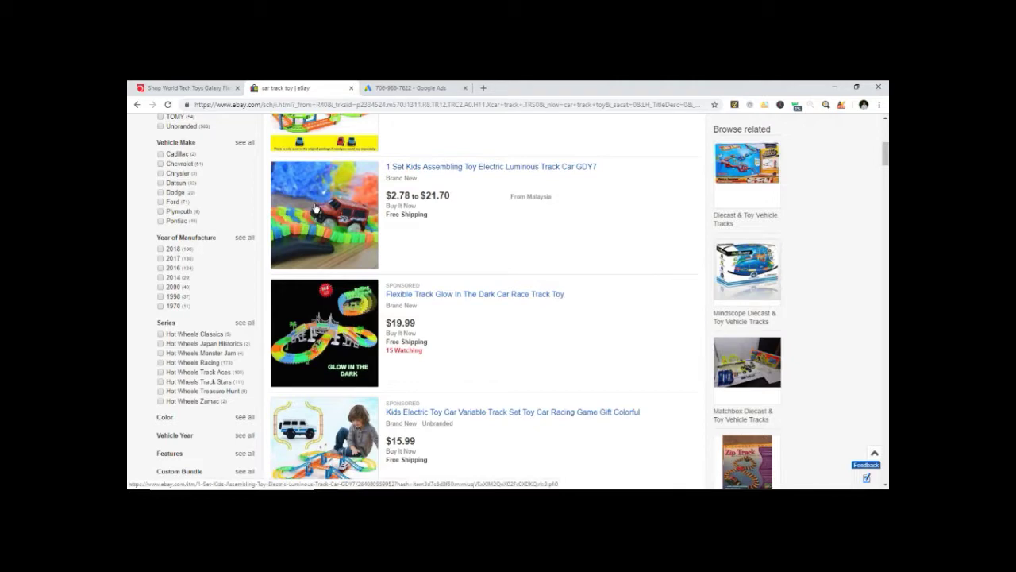
{"action": "scroll", "coordinate": [315, 209], "scroll_direction": "down", "scroll_amount": 2}
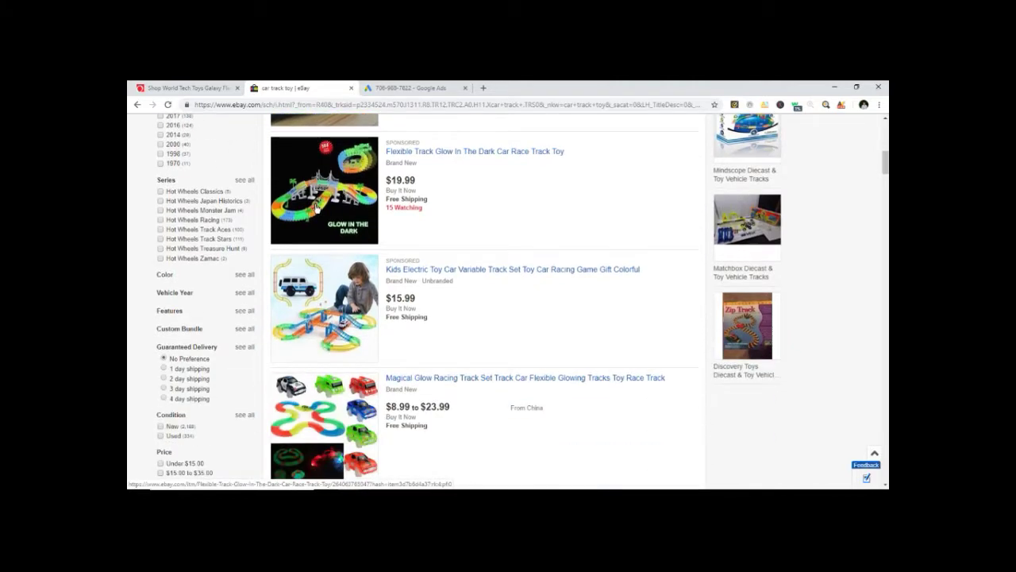
{"action": "scroll", "coordinate": [318, 207], "scroll_direction": "up", "scroll_amount": 10}
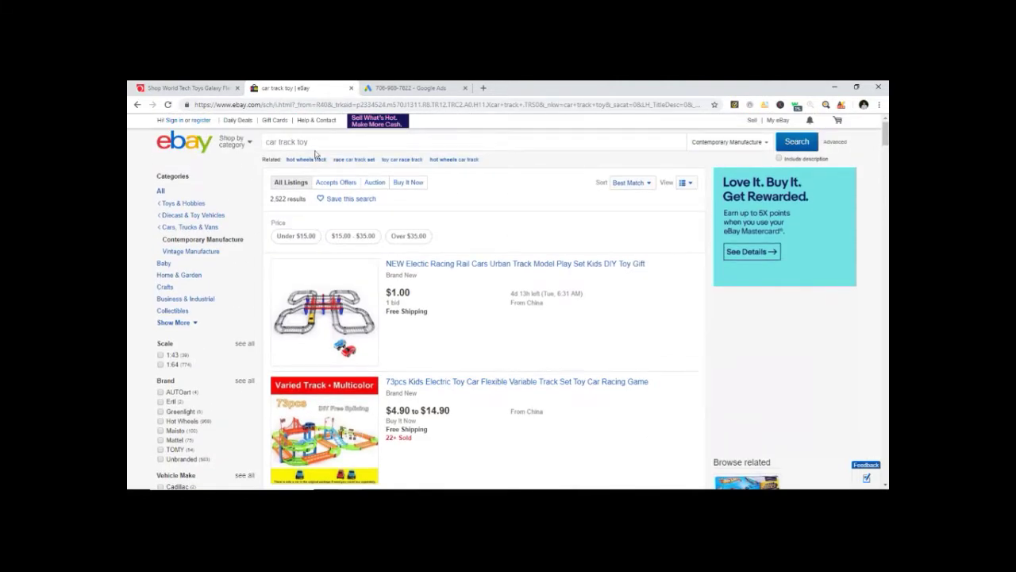
{"action": "left_click_drag", "start_coordinate": [270, 200], "coordinate": [305, 200]}
Review the suggestions for "car track toy" and search eBay for the suggested "toy race car track"
{"action": "left_click", "coordinate": [320, 143]}
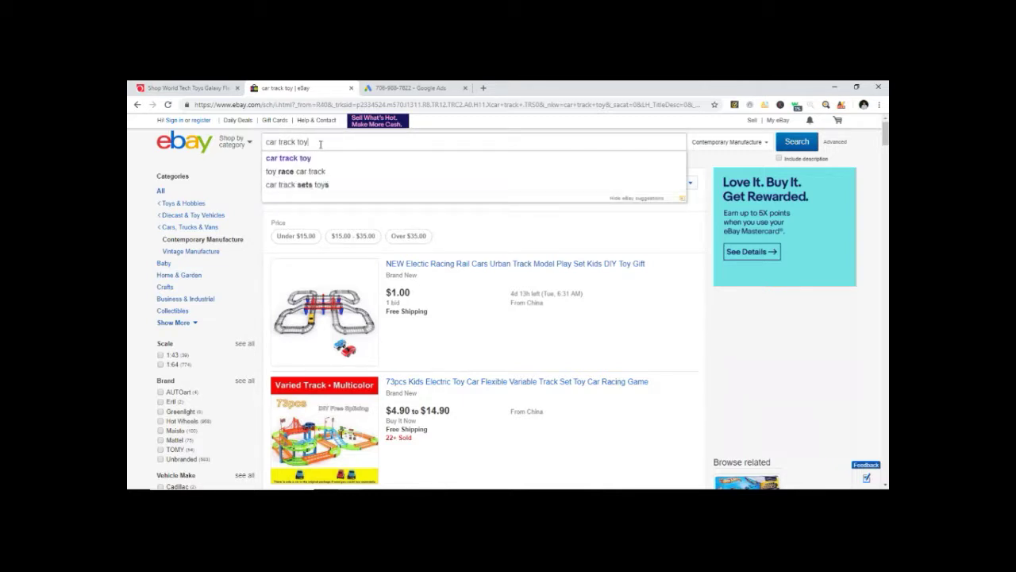
{"action": "key", "text": "BackSpace"}
{"action": "type", "text": "o"}
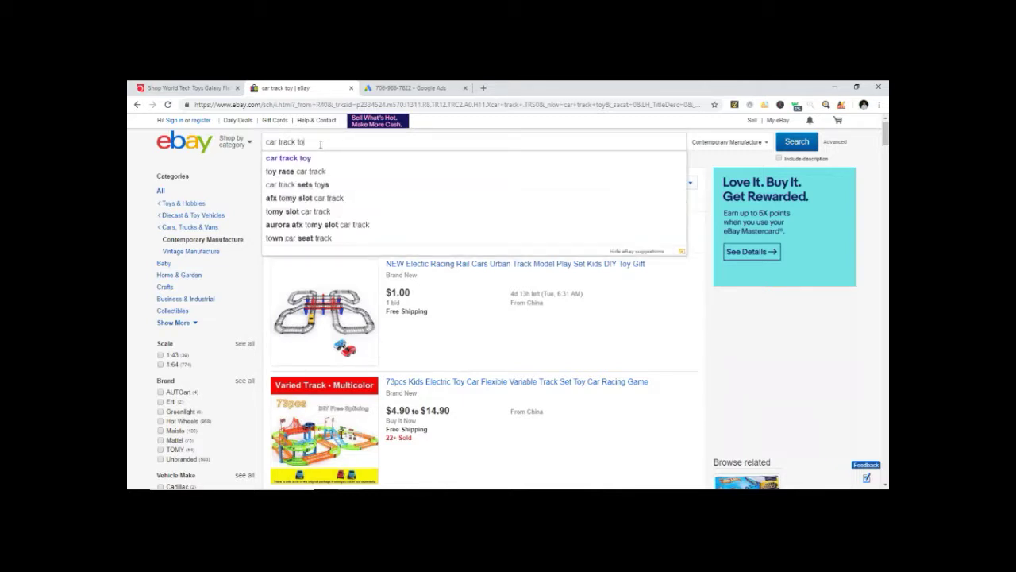
{"action": "type", "text": "y"}
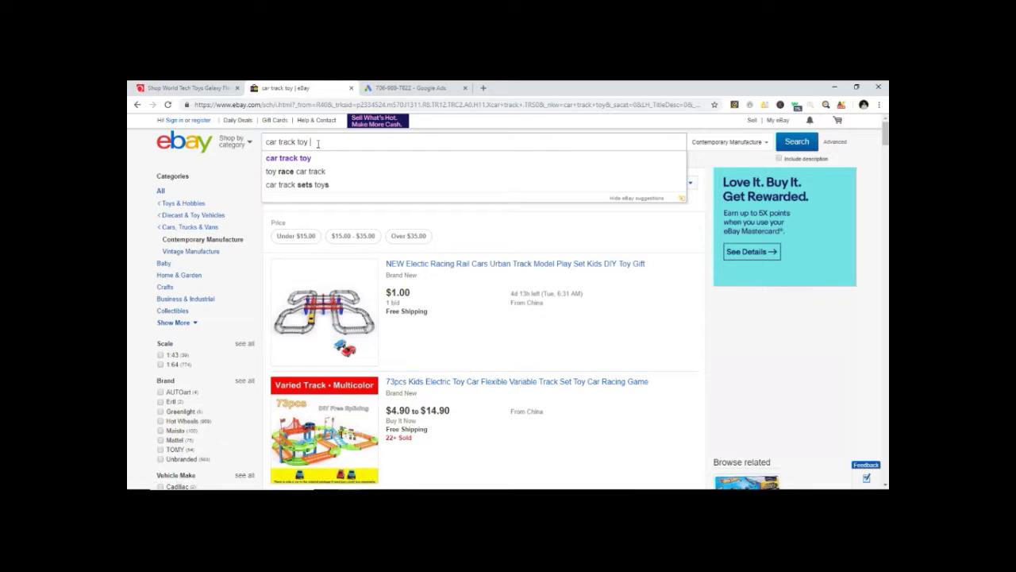
{"action": "key", "text": "BackSpace"}
{"action": "key", "text": "BackSpace"}
{"action": "type", "text": "y"}
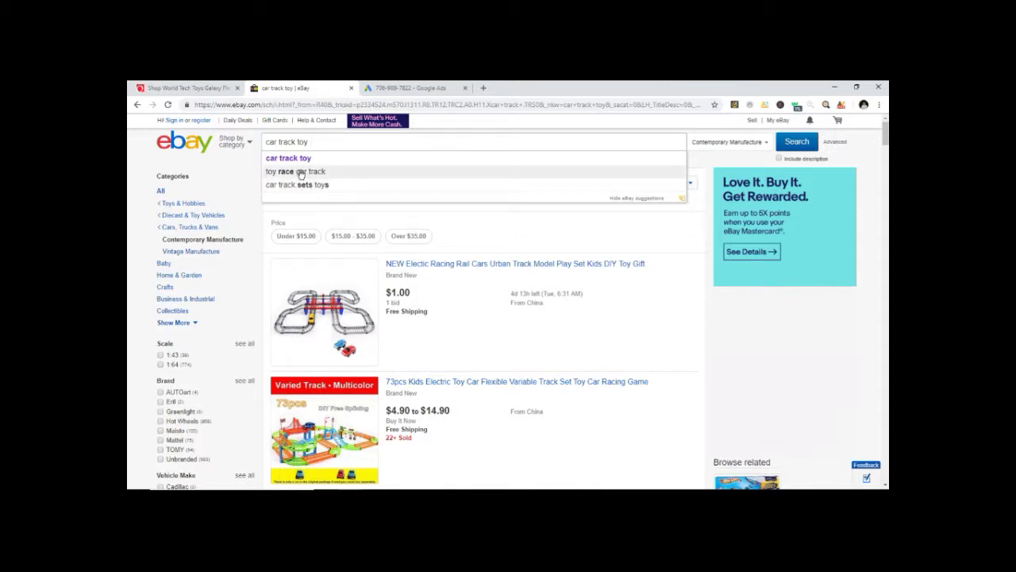
{"action": "left_click", "coordinate": [300, 173]}
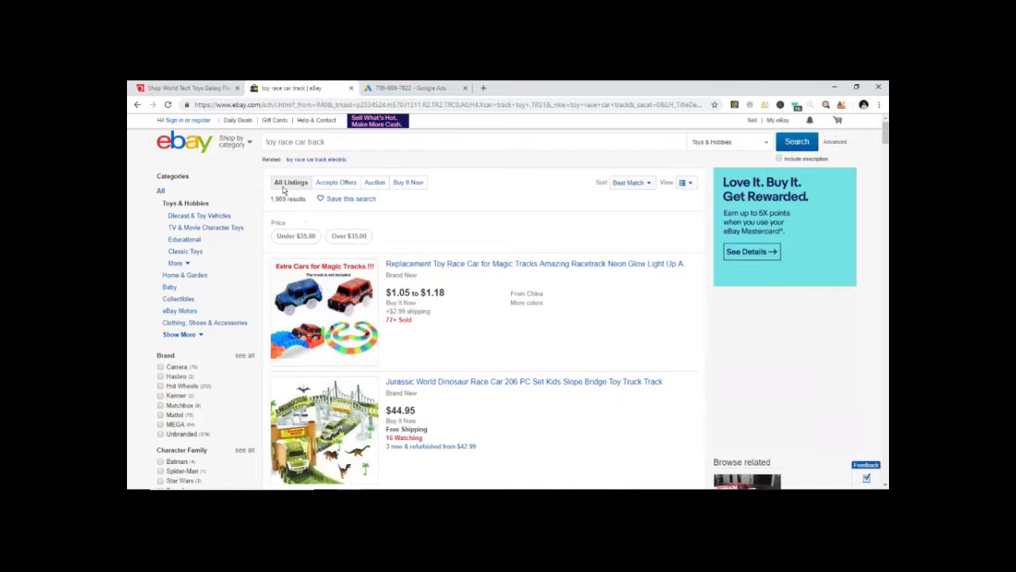
Examine the "toy race car track" search phrase and the prices and sold counts of its first listings
{"action": "triple_click", "coordinate": [265, 142]}
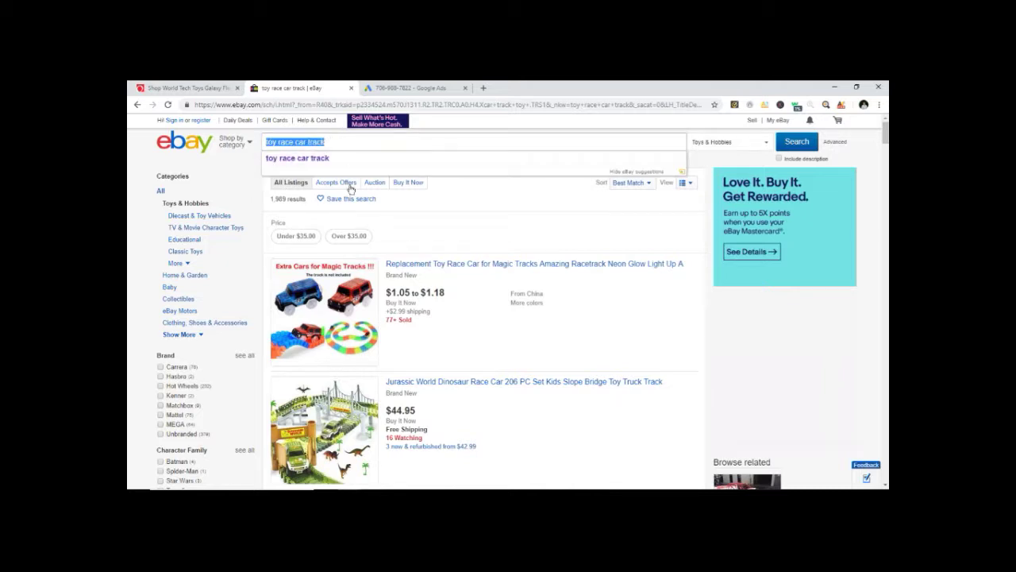
{"action": "left_click", "coordinate": [465, 196]}
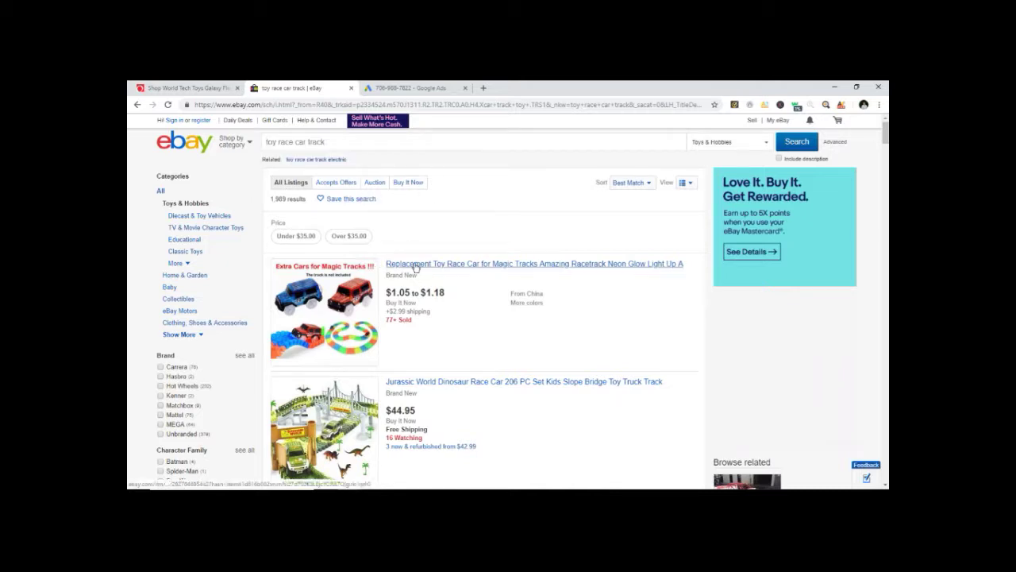
{"action": "left_click_drag", "start_coordinate": [334, 146], "coordinate": [264, 149]}
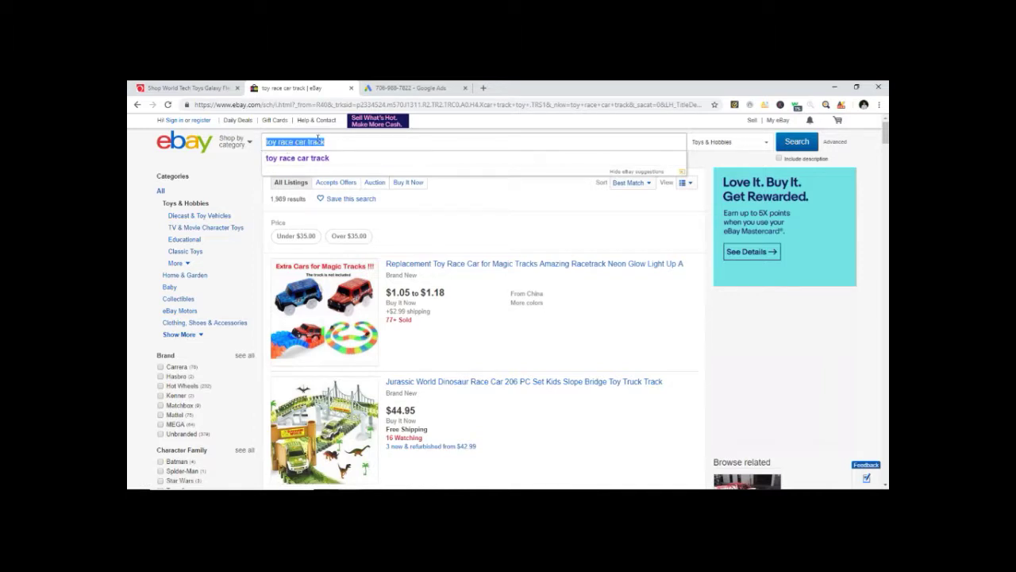
{"action": "left_click_drag", "start_coordinate": [332, 142], "coordinate": [266, 146]}
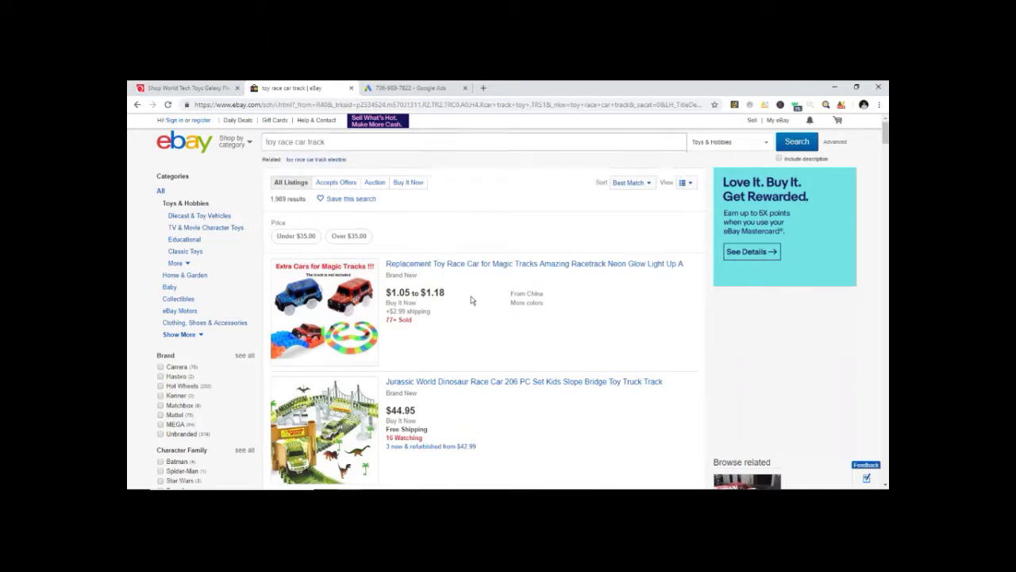
{"action": "scroll", "coordinate": [471, 300], "scroll_direction": "down", "scroll_amount": 15}
{"action": "scroll", "coordinate": [471, 294], "scroll_direction": "up", "scroll_amount": 15}
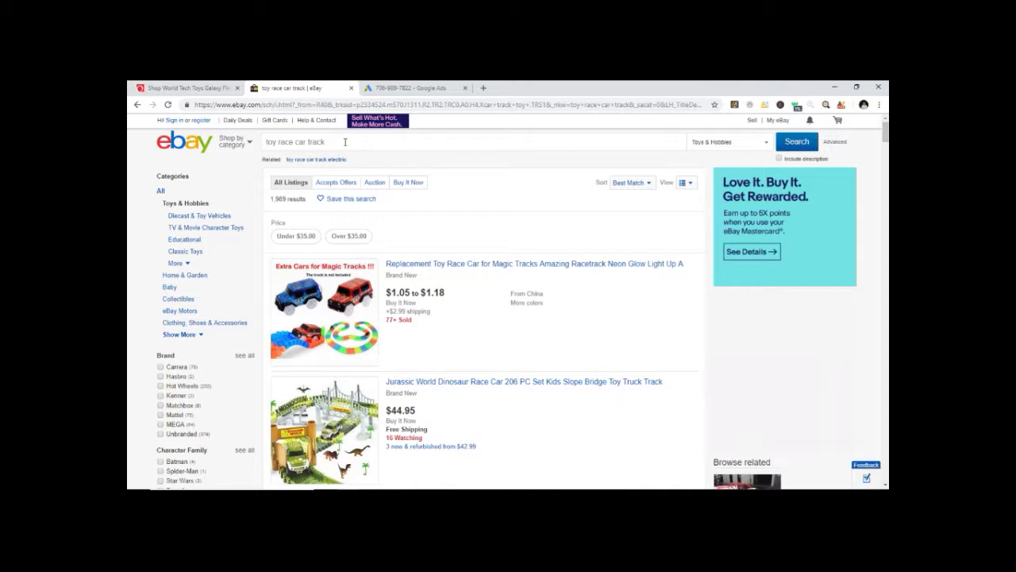
{"action": "scroll", "coordinate": [412, 213], "scroll_direction": "down", "scroll_amount": 1}
{"action": "scroll", "coordinate": [358, 182], "scroll_direction": "up", "scroll_amount": 1}
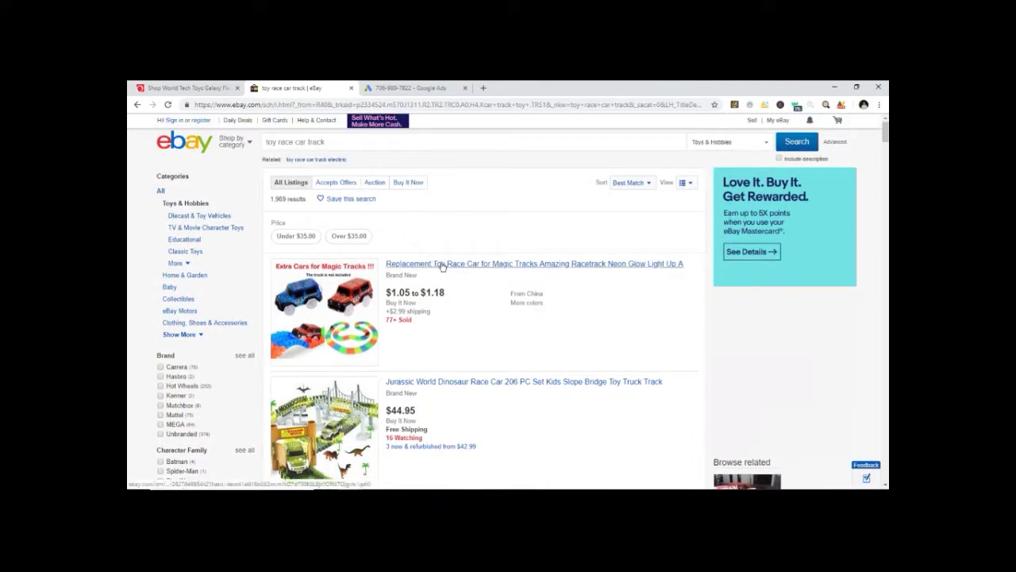
{"action": "scroll", "coordinate": [476, 262], "scroll_direction": "down", "scroll_amount": 1}
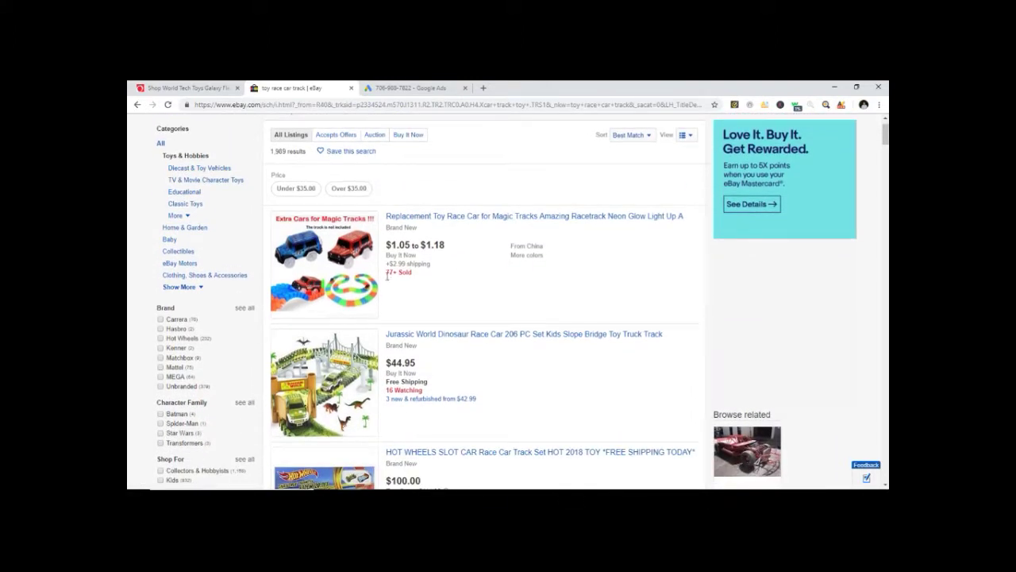
{"action": "scroll", "coordinate": [500, 270], "scroll_direction": "down", "scroll_amount": 2}
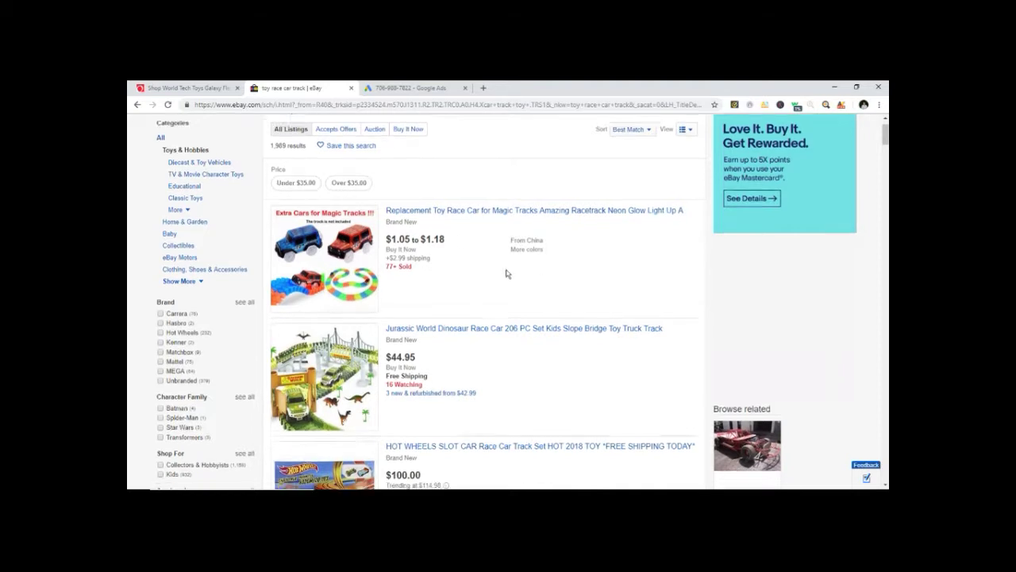
{"action": "scroll", "coordinate": [472, 205], "scroll_direction": "down", "scroll_amount": 1}
{"action": "scroll", "coordinate": [418, 222], "scroll_direction": "up", "scroll_amount": 3}
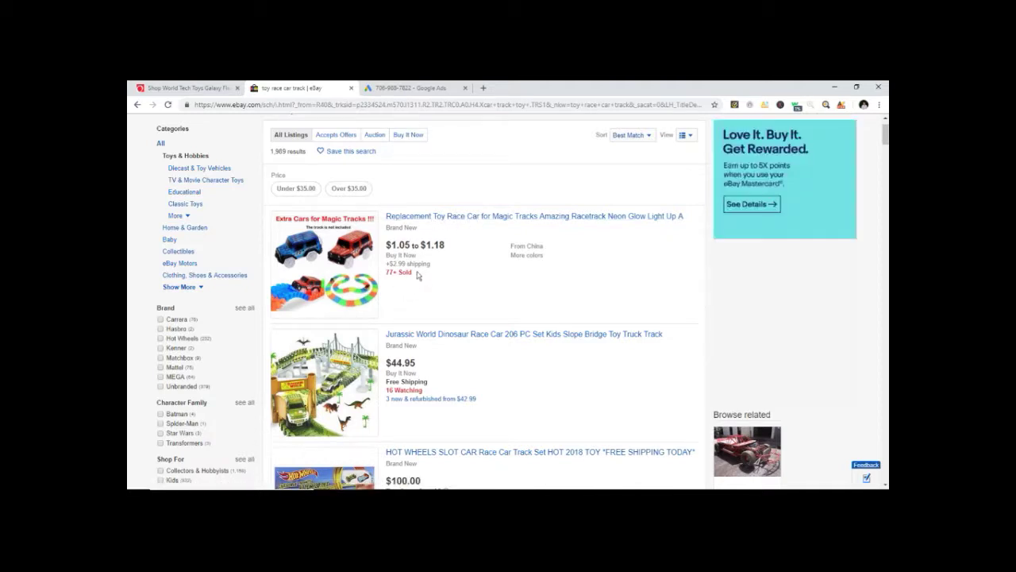
Limit the "toy race car track" results to items located in the US only
{"action": "scroll", "coordinate": [194, 267], "scroll_direction": "down", "scroll_amount": 3}
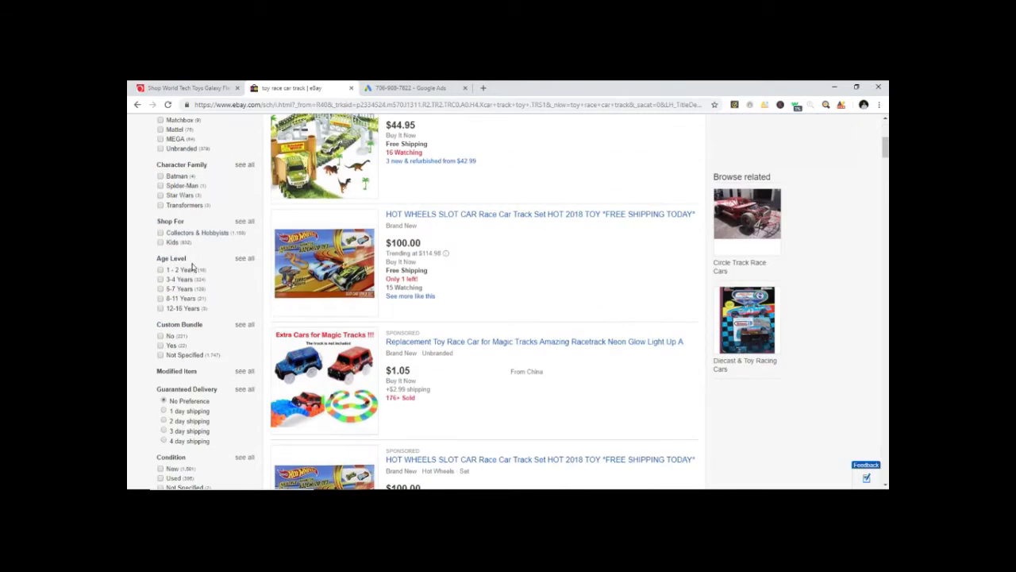
{"action": "scroll", "coordinate": [193, 267], "scroll_direction": "down", "scroll_amount": 4}
{"action": "scroll", "coordinate": [182, 252], "scroll_direction": "down", "scroll_amount": 1}
{"action": "left_click", "coordinate": [168, 283]}
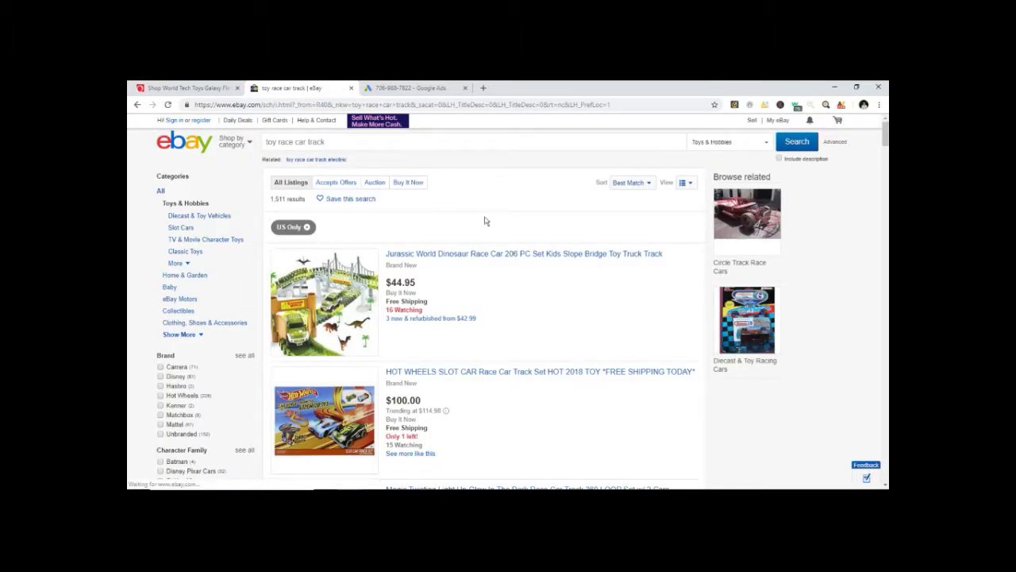
Browse the US-only "toy race car track" listings for comparable glow tracks, prices and sold counts
{"action": "scroll", "coordinate": [485, 219], "scroll_direction": "down", "scroll_amount": 2}
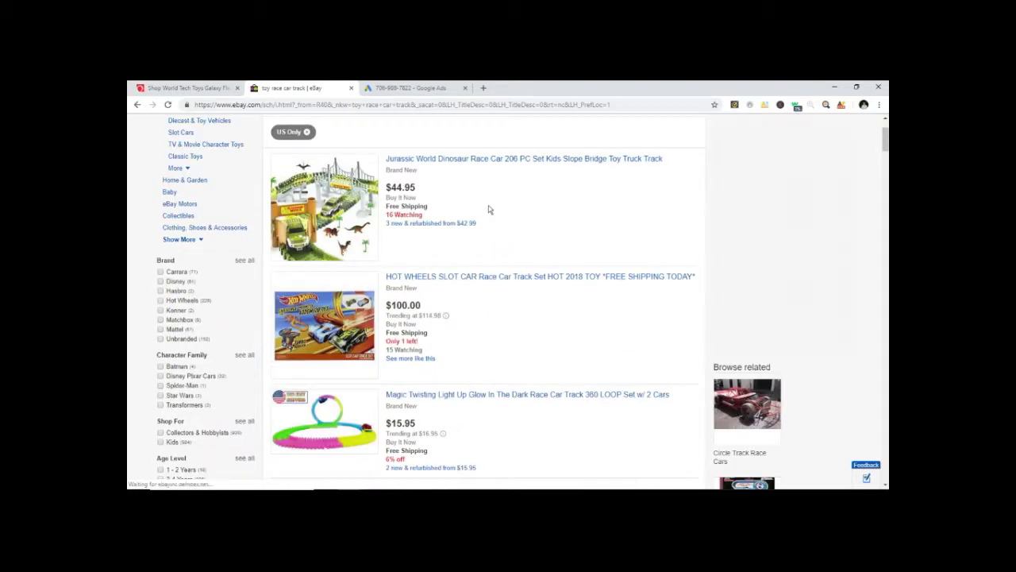
{"action": "scroll", "coordinate": [488, 209], "scroll_direction": "down", "scroll_amount": 1}
{"action": "scroll", "coordinate": [472, 215], "scroll_direction": "up", "scroll_amount": 3}
{"action": "scroll", "coordinate": [476, 199], "scroll_direction": "down", "scroll_amount": 6}
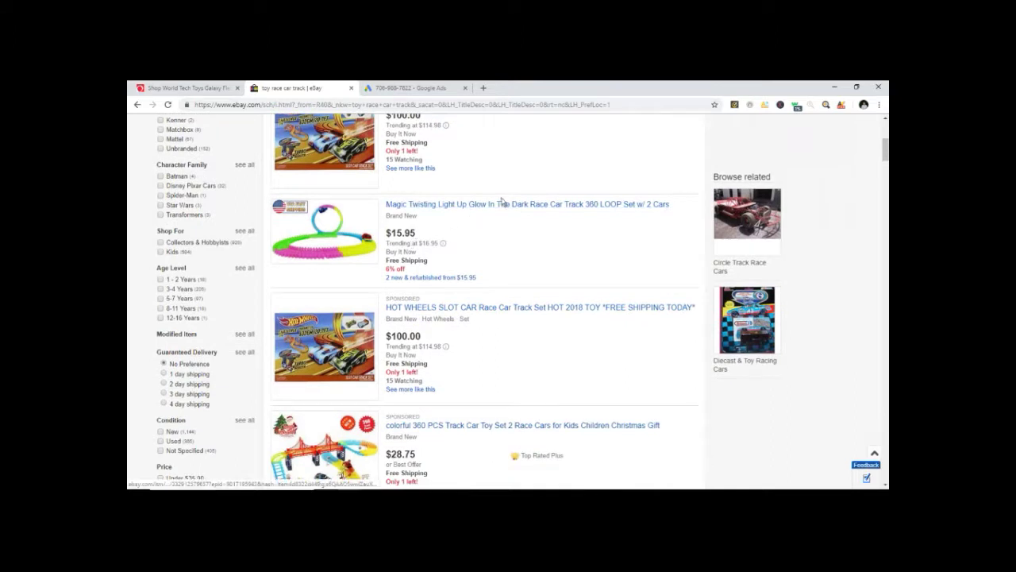
{"action": "scroll", "coordinate": [529, 200], "scroll_direction": "down", "scroll_amount": 1}
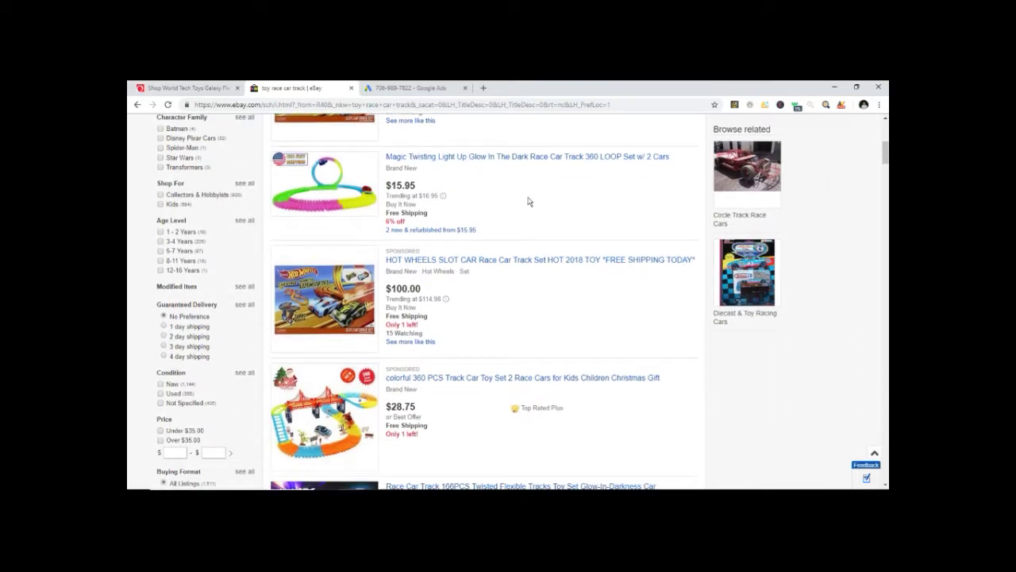
{"action": "scroll", "coordinate": [526, 201], "scroll_direction": "down", "scroll_amount": 7}
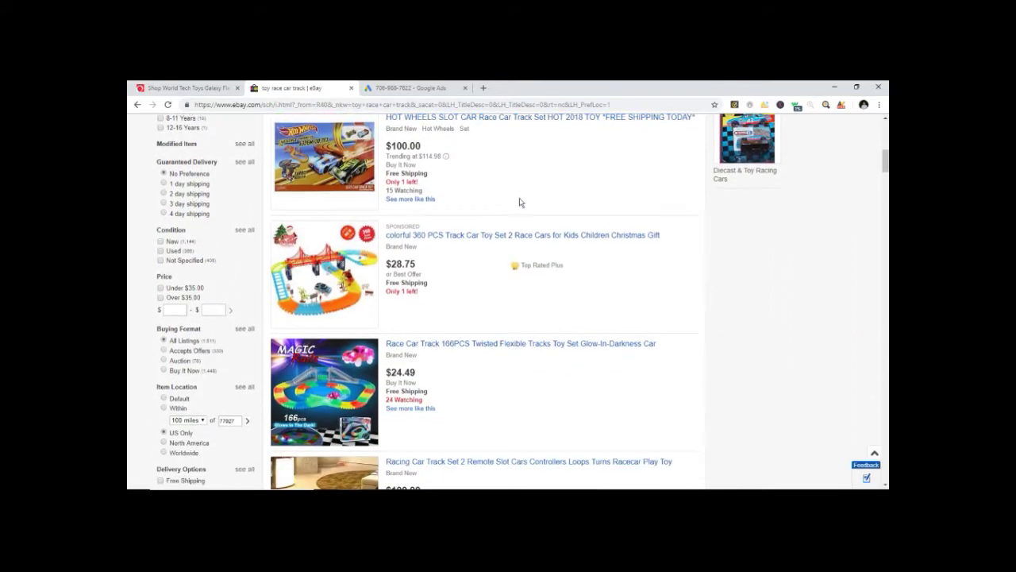
{"action": "scroll", "coordinate": [503, 208], "scroll_direction": "down", "scroll_amount": 6}
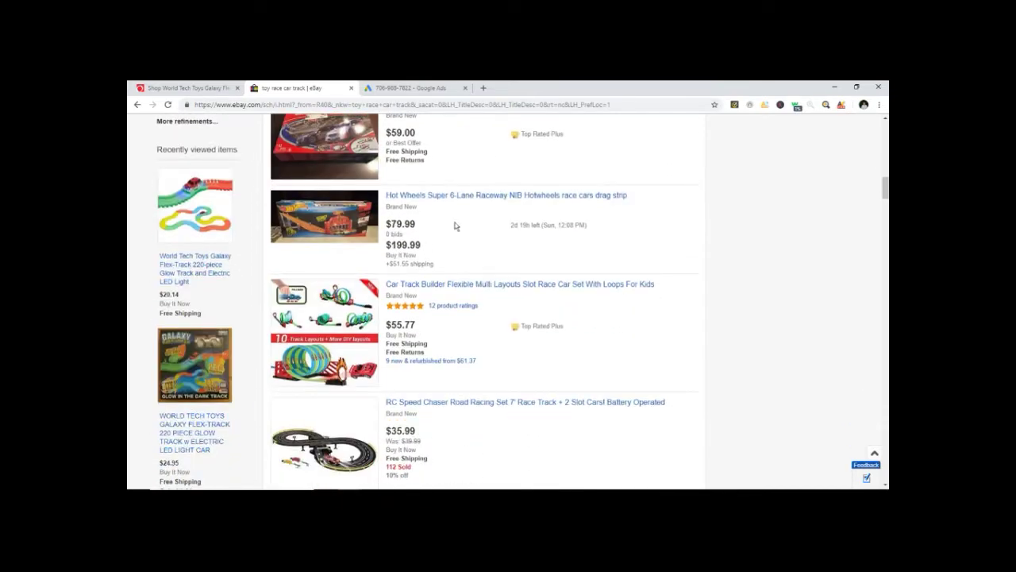
{"action": "scroll", "coordinate": [454, 236], "scroll_direction": "down", "scroll_amount": 12}
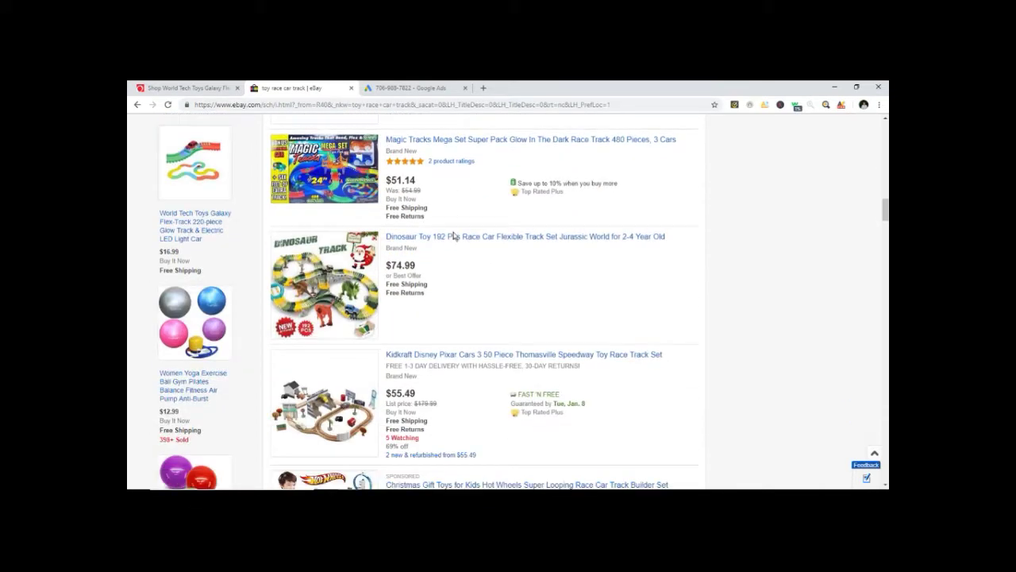
{"action": "scroll", "coordinate": [454, 235], "scroll_direction": "down", "scroll_amount": 11}
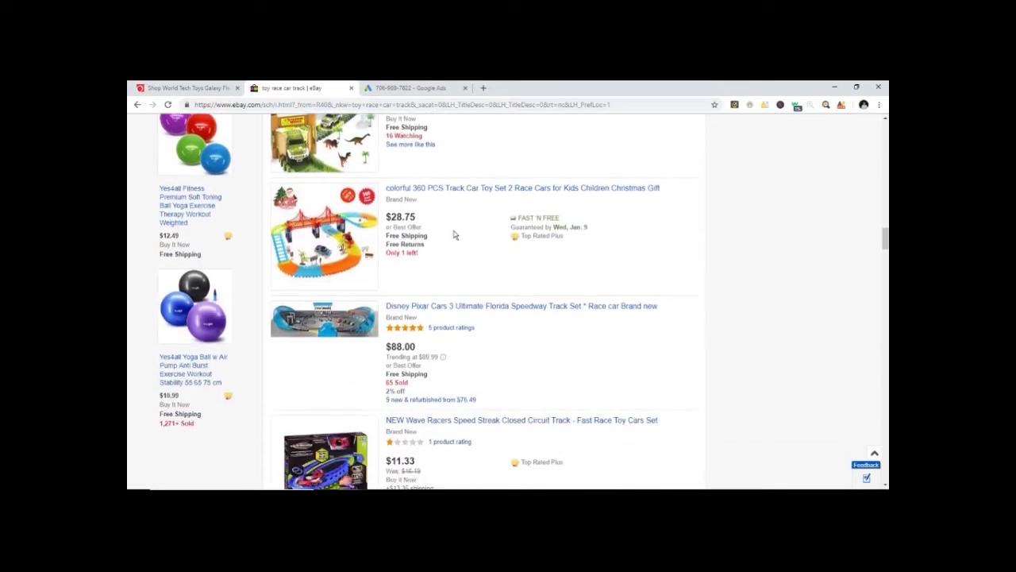
{"action": "scroll", "coordinate": [455, 234], "scroll_direction": "down", "scroll_amount": 4}
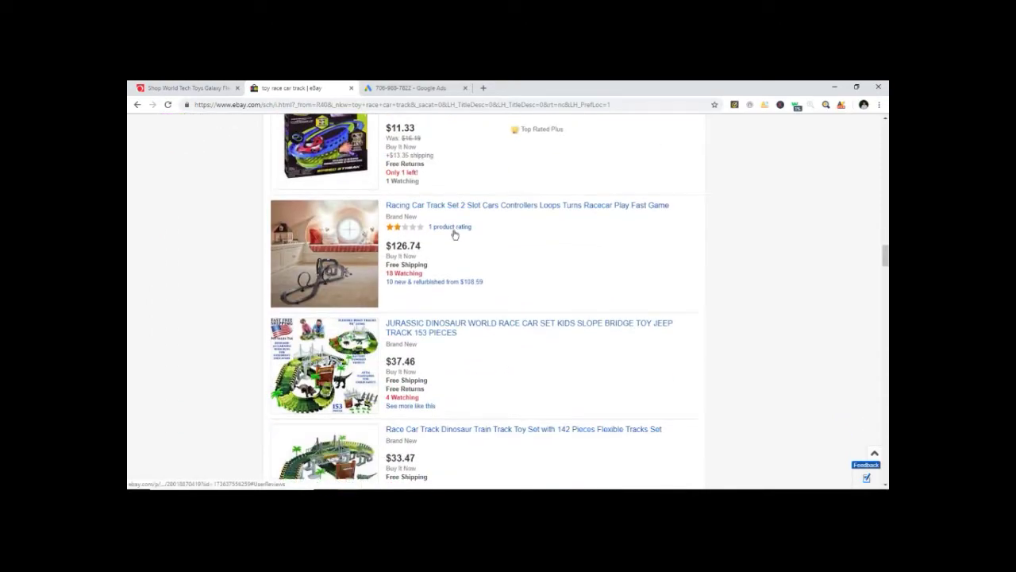
{"action": "scroll", "coordinate": [454, 235], "scroll_direction": "up", "scroll_amount": 20}
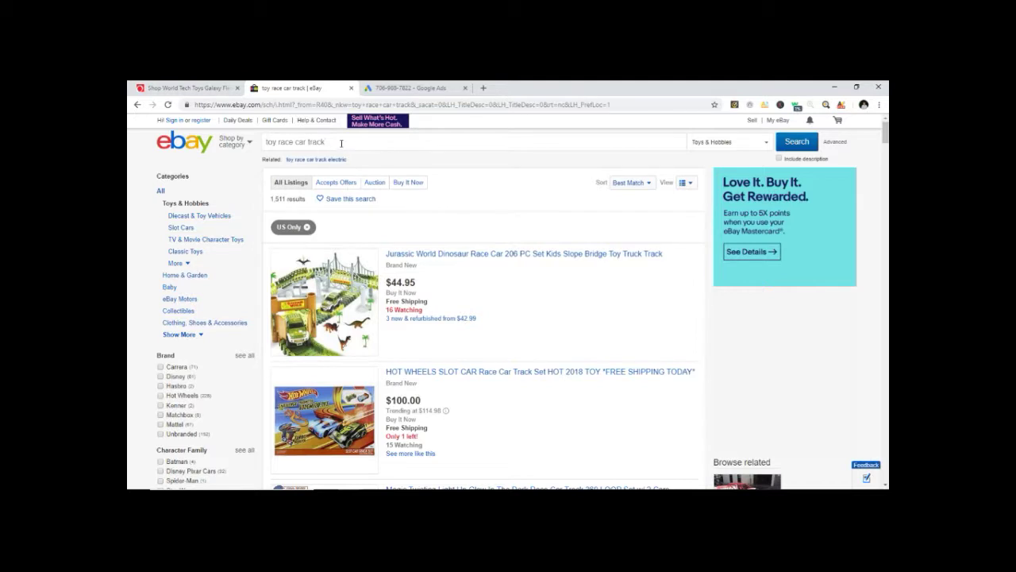
Copy the phrase "toy race car track" from eBay and get new keyword ideas for it in Google Ads Keyword Planner
{"action": "left_click", "coordinate": [341, 143]}
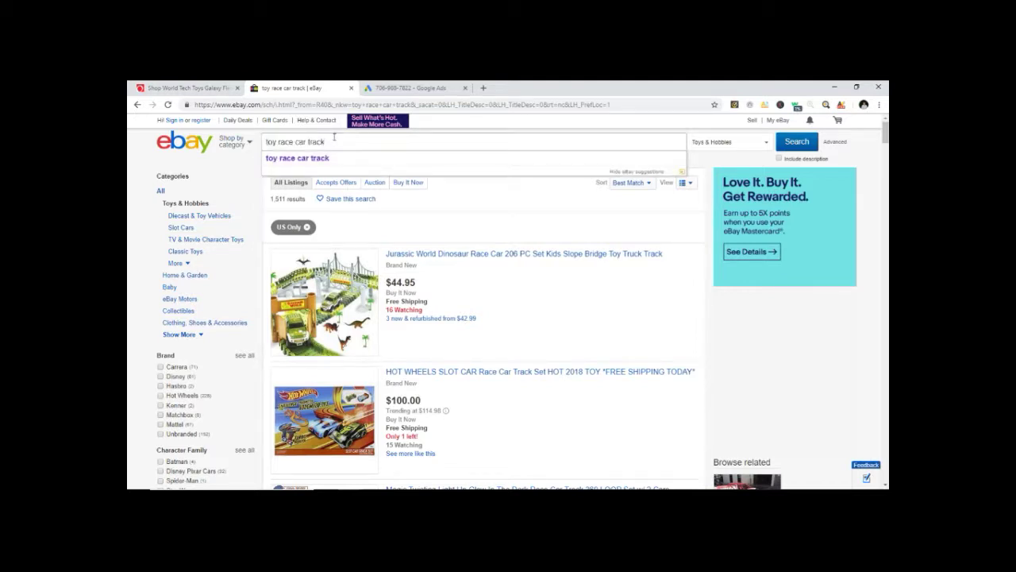
{"action": "left_click_drag", "start_coordinate": [334, 140], "coordinate": [245, 147]}
{"action": "key", "text": "ctrl+c"}
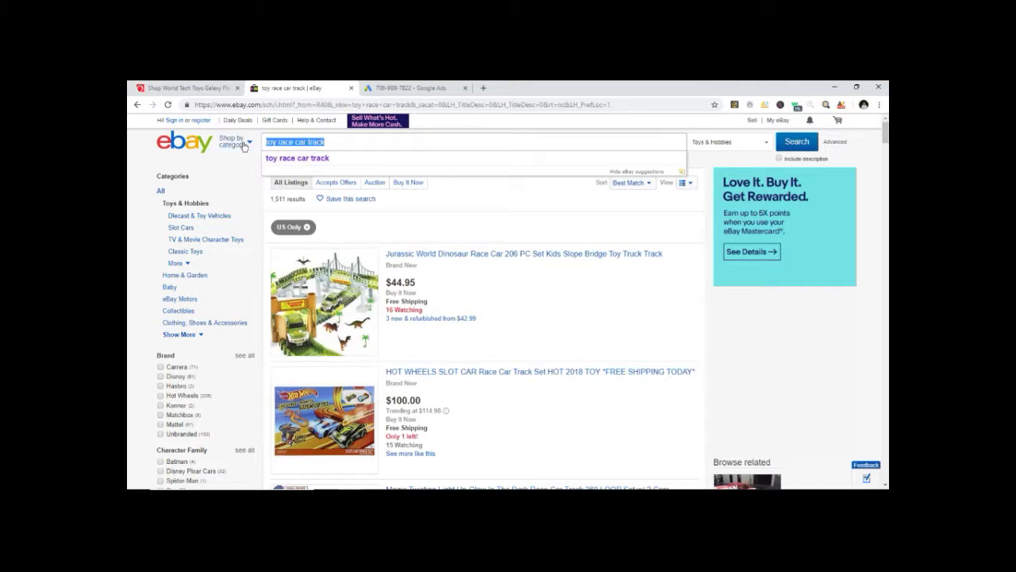
{"action": "left_click", "coordinate": [390, 88]}
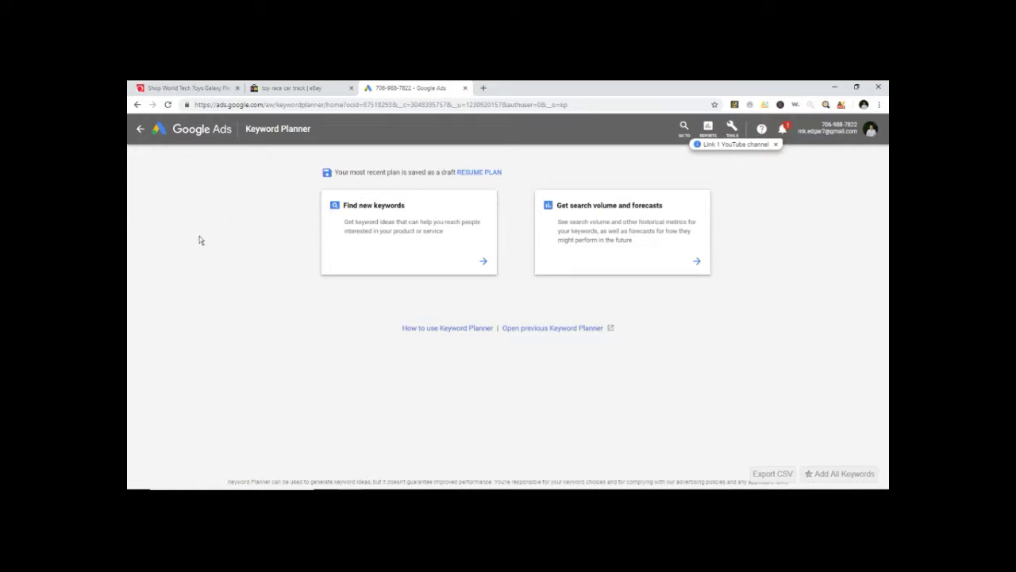
{"action": "left_click", "coordinate": [409, 229]}
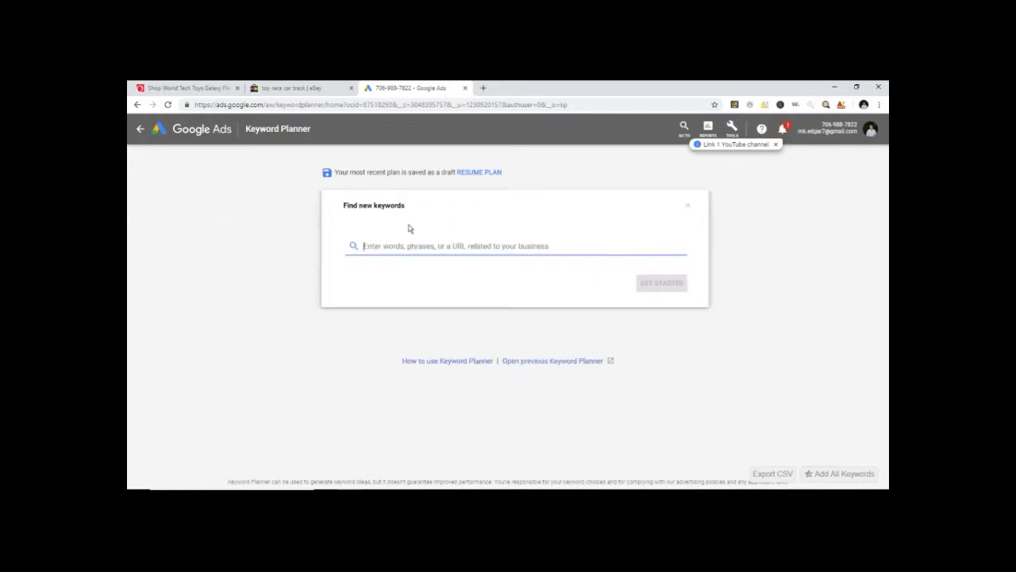
{"action": "key", "text": "ctrl+v"}
{"action": "key", "text": "Return"}
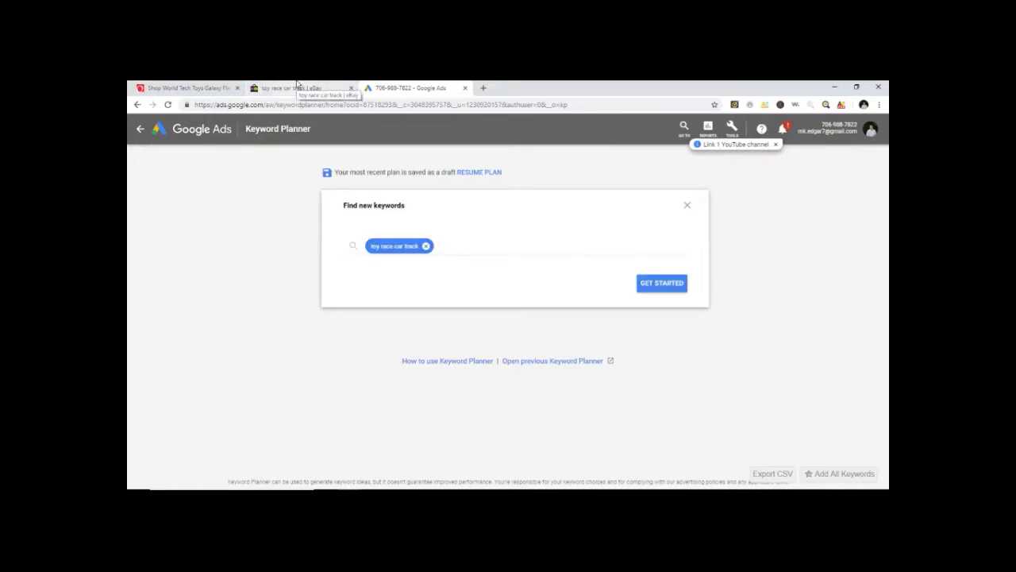
{"action": "left_click", "coordinate": [653, 283]}
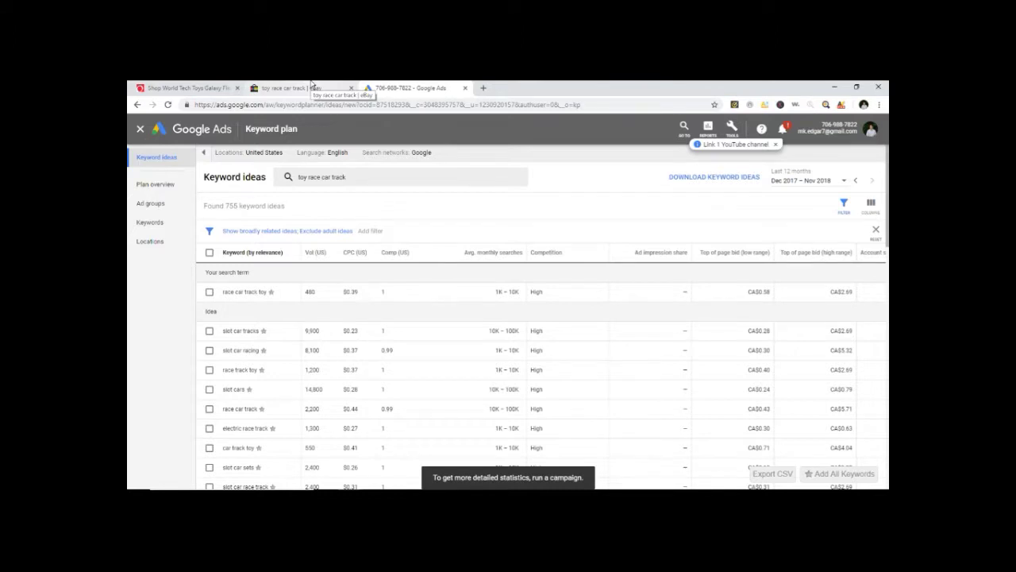
Return to the eBay results and review the phrase "toy race car track" and its number of US listings
{"action": "left_click", "coordinate": [312, 87]}
{"action": "left_click", "coordinate": [249, 176]}
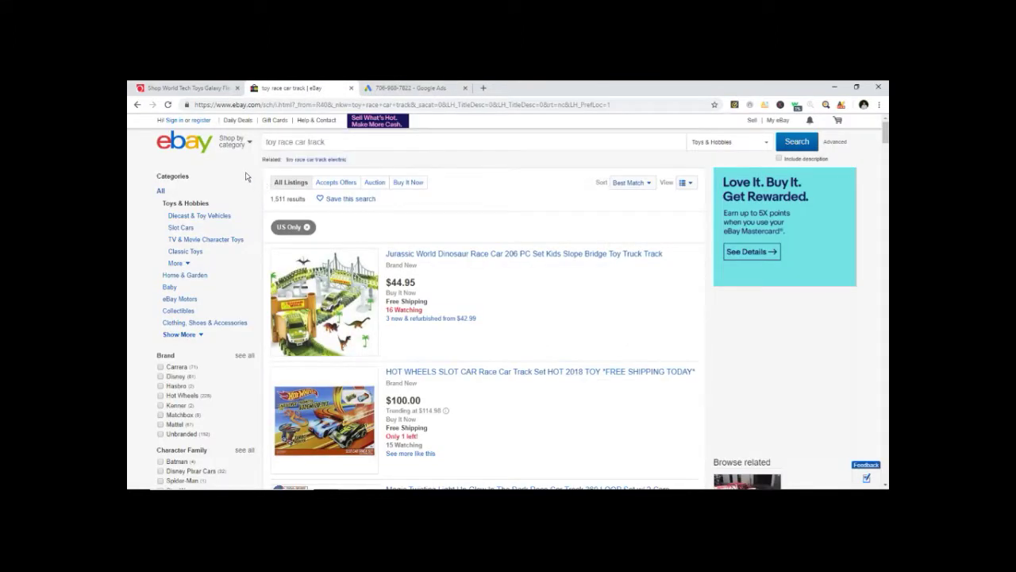
{"action": "left_click", "coordinate": [398, 142]}
{"action": "left_click_drag", "start_coordinate": [326, 141], "coordinate": [305, 142]}
{"action": "left_click", "coordinate": [349, 140]}
{"action": "left_click_drag", "start_coordinate": [350, 140], "coordinate": [266, 141]}
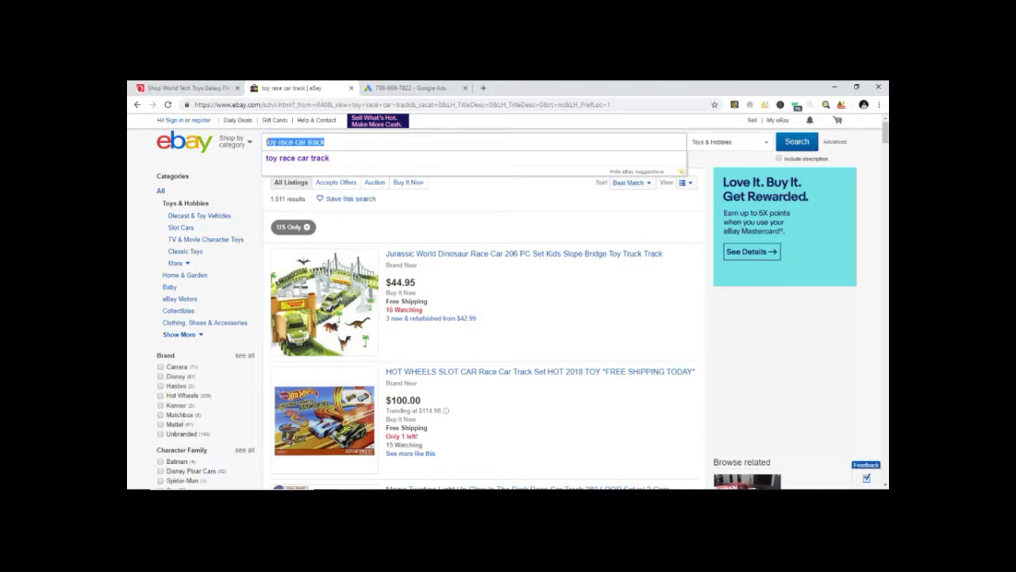
{"action": "left_click", "coordinate": [355, 144]}
{"action": "left_click", "coordinate": [283, 171]}
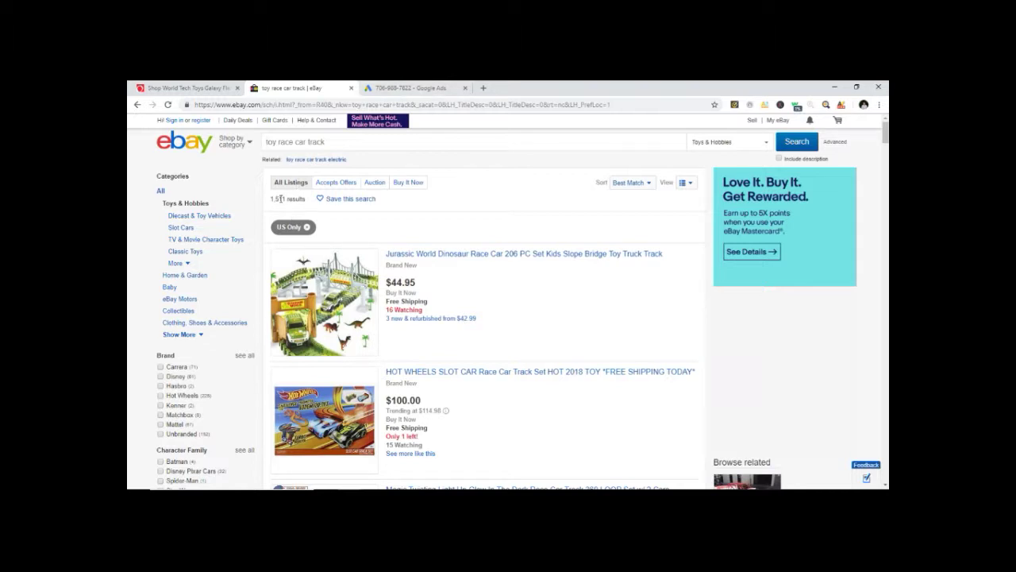
{"action": "left_click_drag", "start_coordinate": [327, 142], "coordinate": [256, 145]}
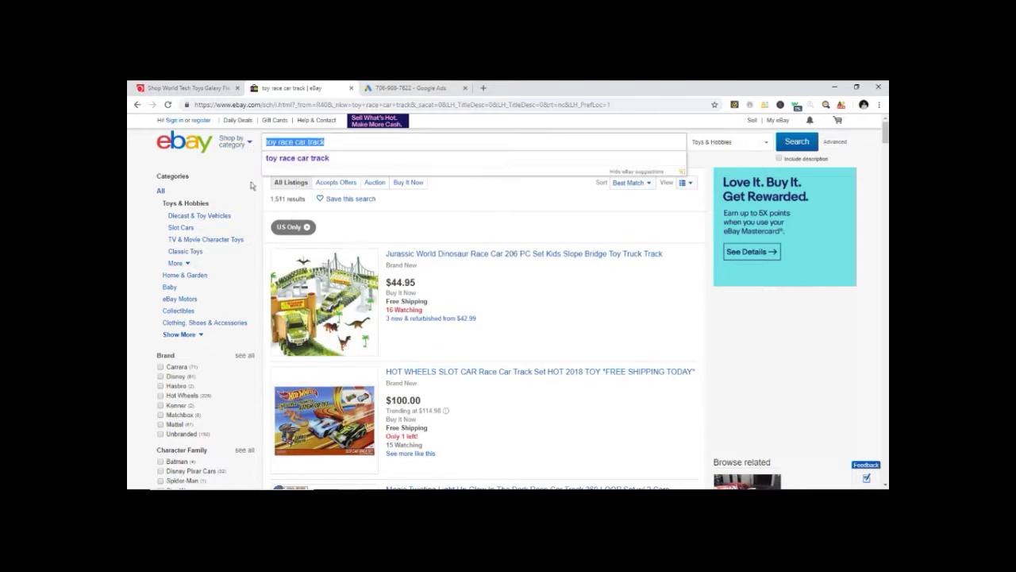
{"action": "left_click", "coordinate": [251, 185]}
Switch to Google Ads and examine the average monthly searches and competition for "race car track toy"
{"action": "left_click", "coordinate": [421, 88]}
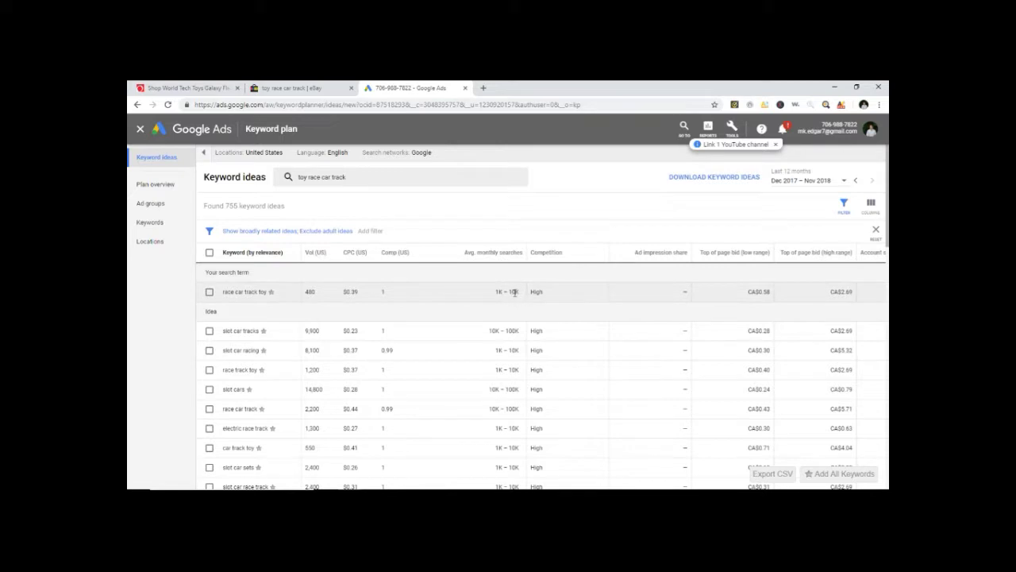
{"action": "left_click_drag", "start_coordinate": [550, 292], "coordinate": [530, 296]}
{"action": "left_click", "coordinate": [560, 235]}
{"action": "left_click", "coordinate": [567, 202]}
{"action": "left_click_drag", "start_coordinate": [548, 292], "coordinate": [532, 299]}
{"action": "left_click", "coordinate": [559, 297]}
{"action": "left_click_drag", "start_coordinate": [548, 294], "coordinate": [458, 304]}
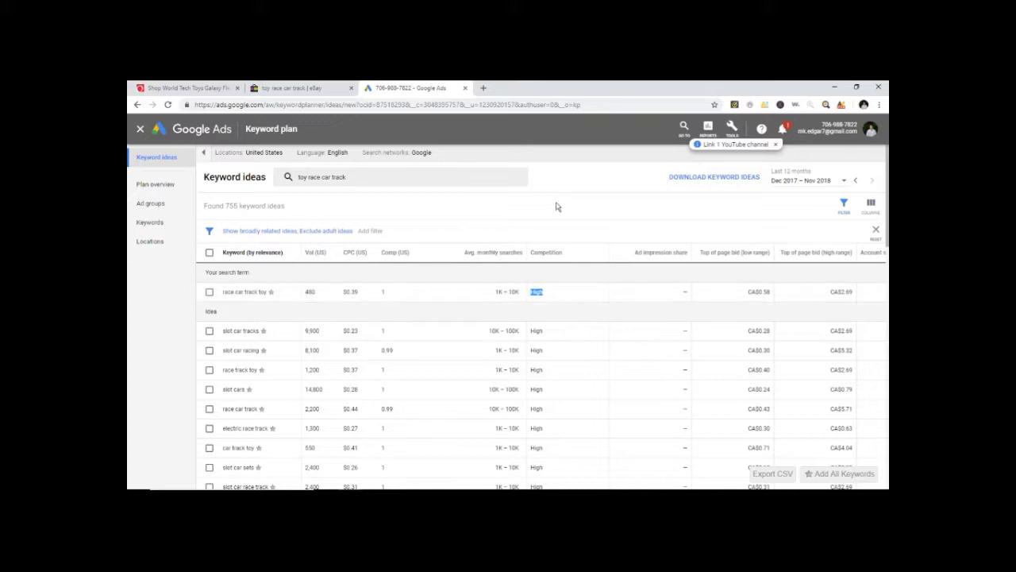
{"action": "left_click", "coordinate": [565, 230]}
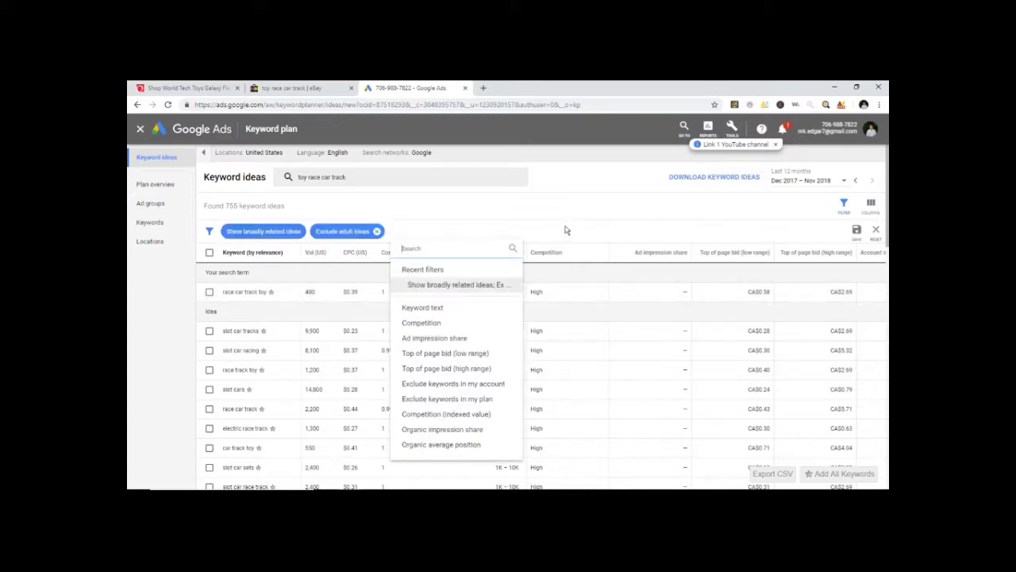
{"action": "left_click", "coordinate": [574, 218]}
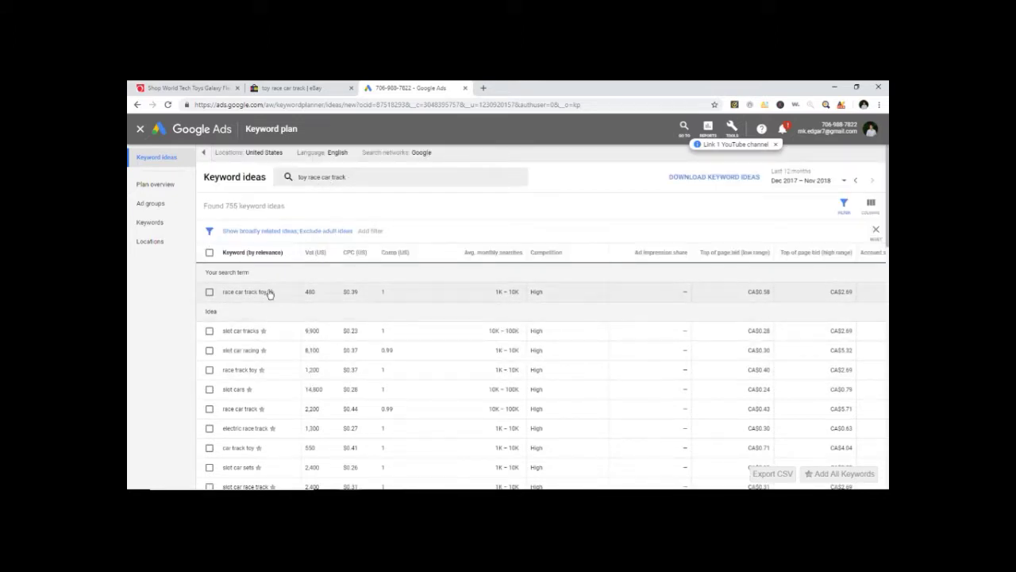
Copy "race car track toy" from the keyword results, shorten it to "race car track" in eBay's search, and run the suggested "race car track set"
{"action": "left_click_drag", "start_coordinate": [267, 292], "coordinate": [223, 292]}
{"action": "key", "text": "ctrl+c"}
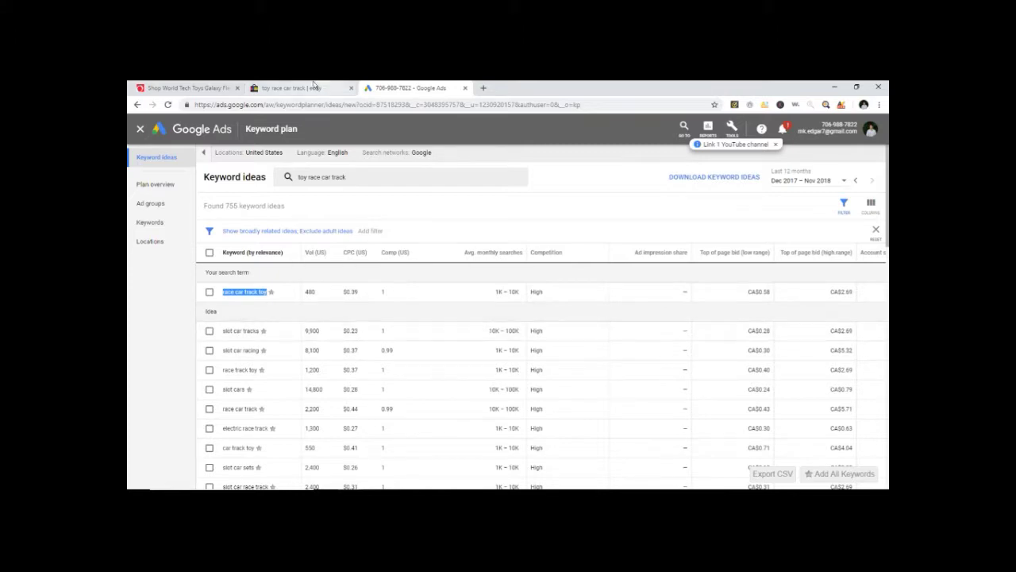
{"action": "left_click", "coordinate": [278, 87]}
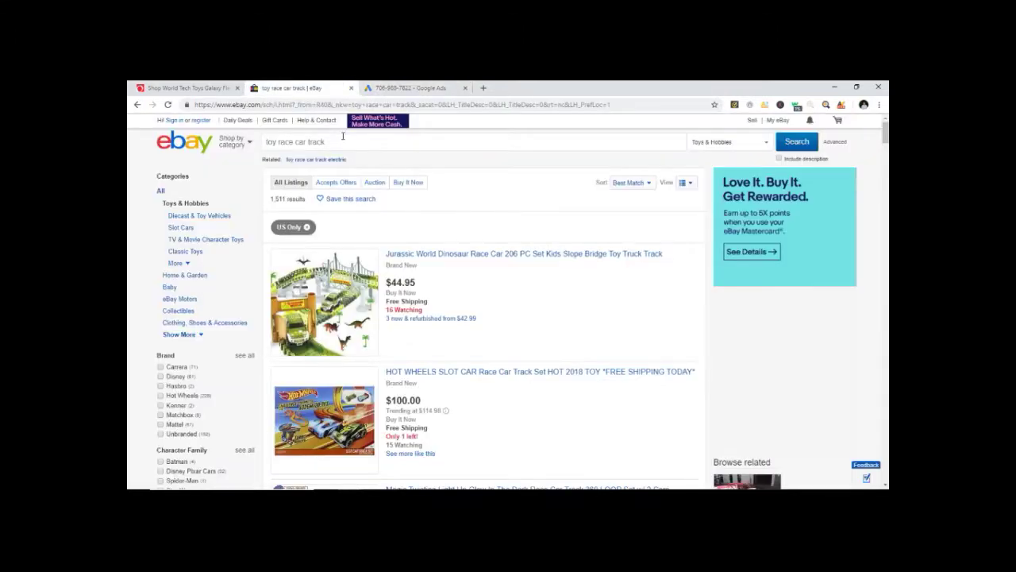
{"action": "left_click", "coordinate": [413, 87]}
{"action": "left_click", "coordinate": [335, 85]}
{"action": "left_click_drag", "start_coordinate": [333, 145], "coordinate": [261, 152]}
{"action": "key", "text": "ctrl+v"}
{"action": "key", "text": "BackSpace"}
{"action": "key", "text": "BackSpace"}
{"action": "key", "text": "BackSpace"}
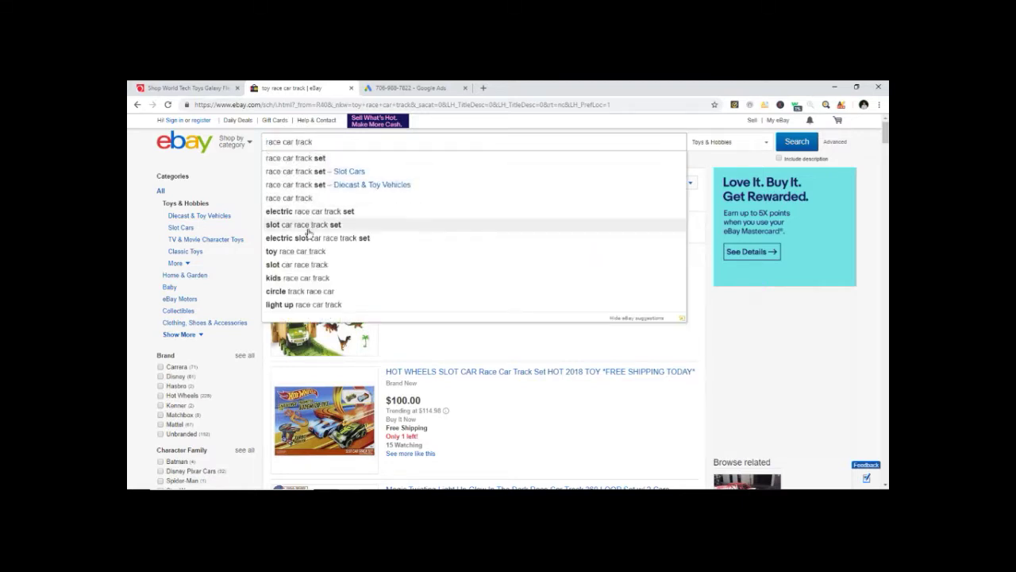
{"action": "left_click", "coordinate": [311, 160]}
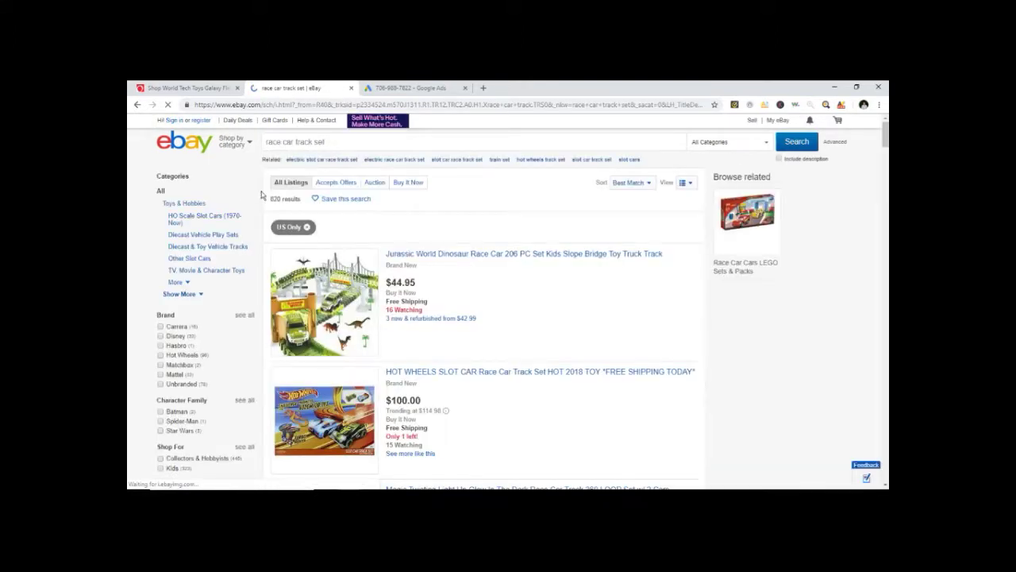
Shorten the eBay search term to "race car track" to review its suggestions, and search again for "race car track set"
{"action": "left_click", "coordinate": [328, 143]}
{"action": "key", "text": "BackSpace"}
{"action": "key", "text": "BackSpace"}
{"action": "key", "text": "BackSpace"}
{"action": "key", "text": "BackSpace"}
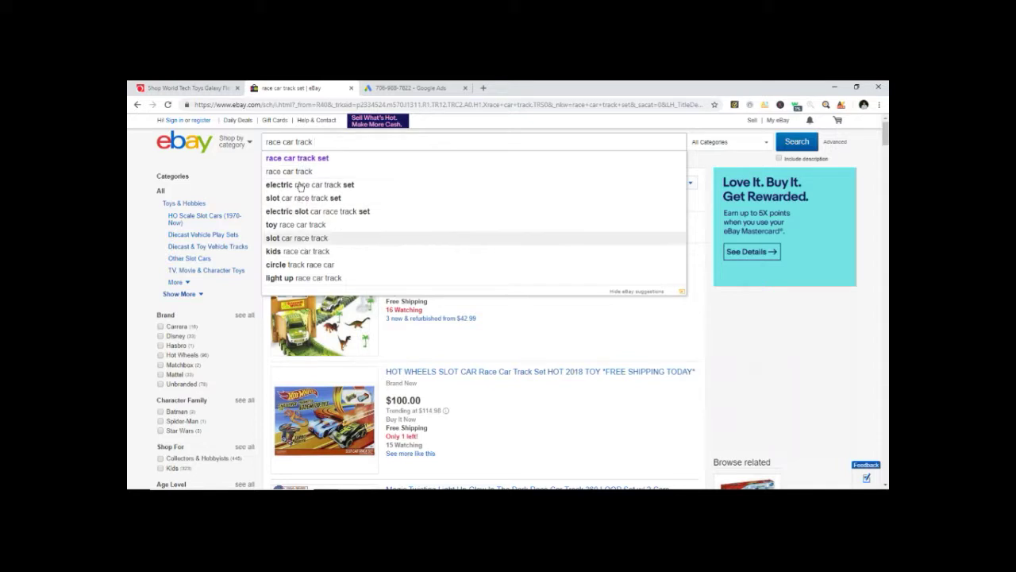
{"action": "left_click", "coordinate": [302, 161]}
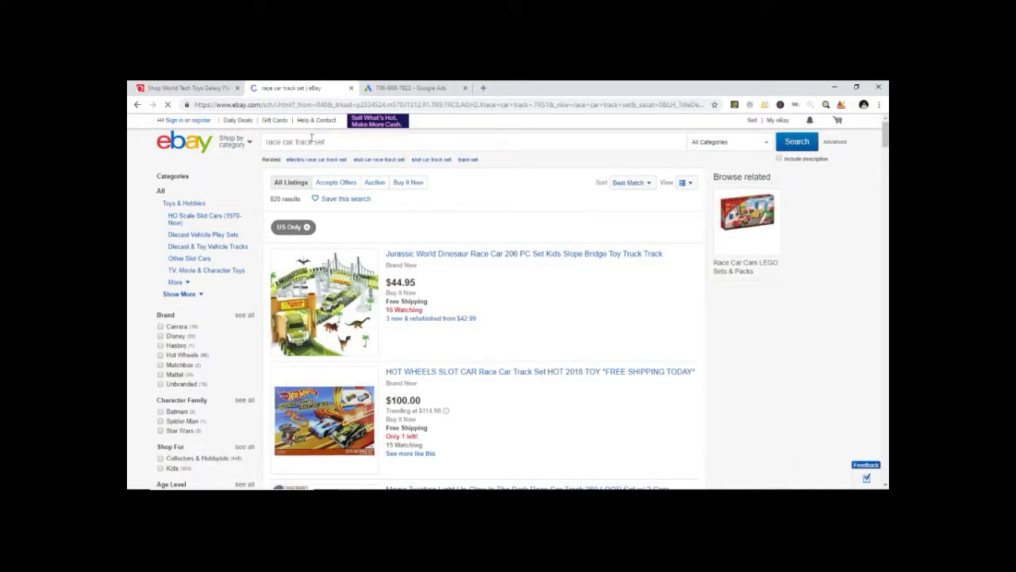
Switch to Google Ads and get keyword ideas for "race car track toy"
{"action": "left_click", "coordinate": [384, 83]}
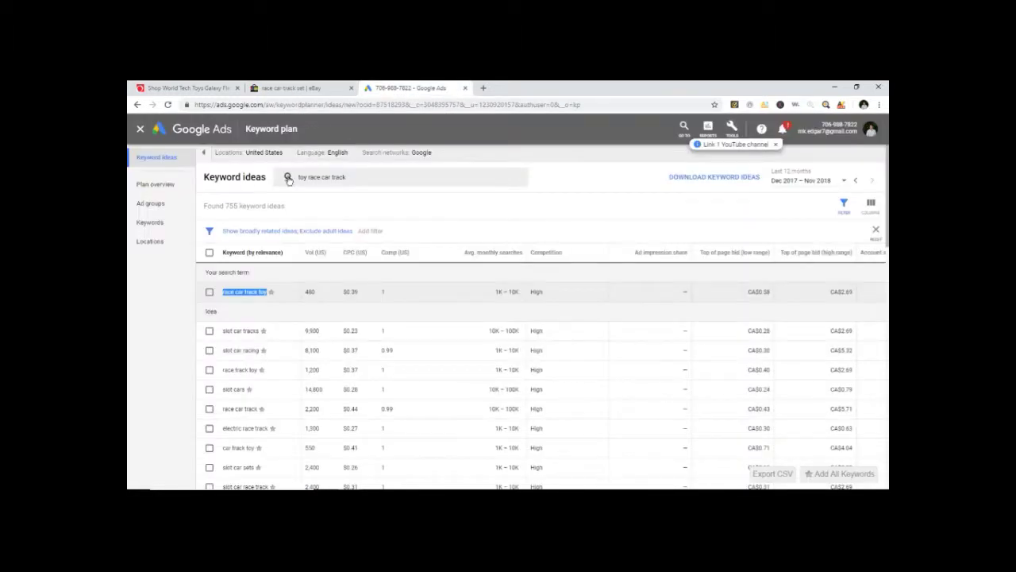
{"action": "left_click", "coordinate": [363, 178]}
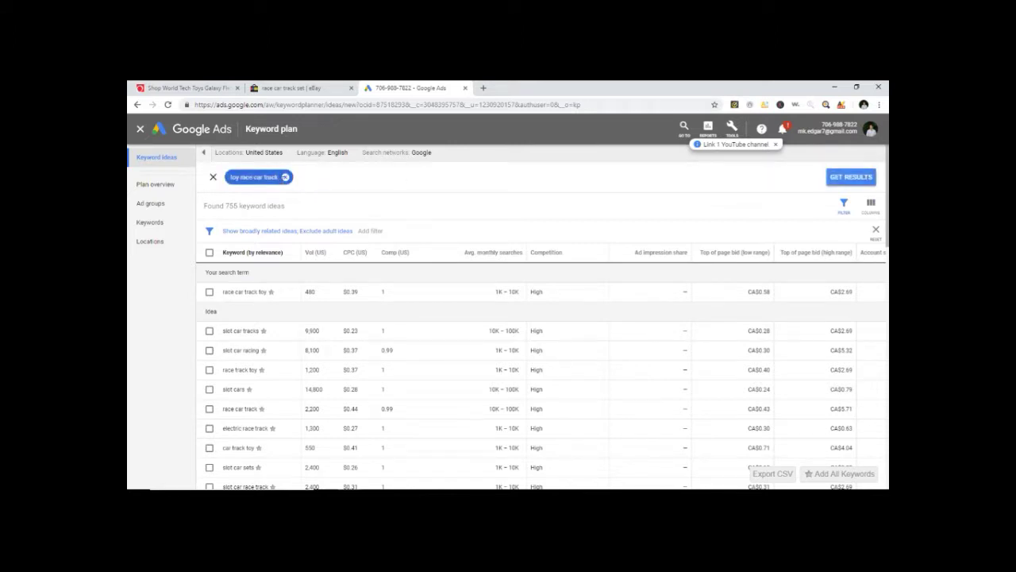
{"action": "left_click", "coordinate": [288, 178]}
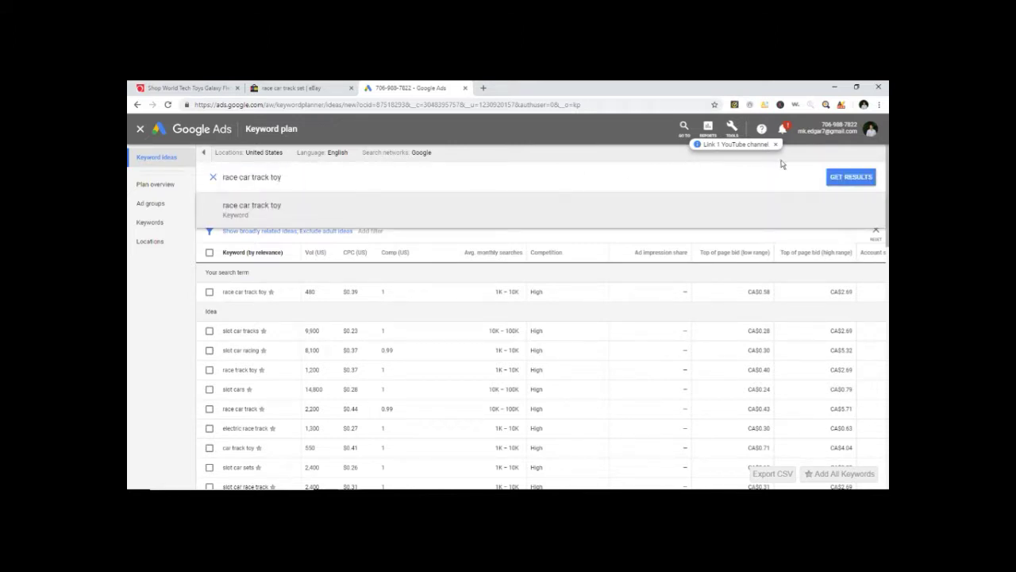
{"action": "left_click", "coordinate": [832, 176]}
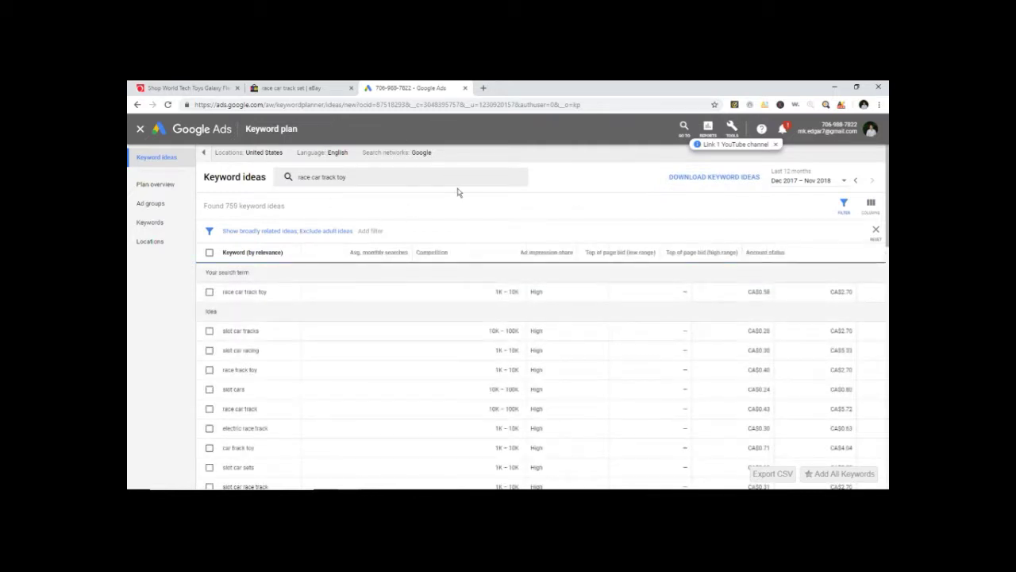
Check the eBay phrase once more and get Google Ads keyword ideas for "race car track set"
{"action": "left_click", "coordinate": [321, 89]}
{"action": "left_click", "coordinate": [373, 89]}
{"action": "left_click", "coordinate": [363, 176]}
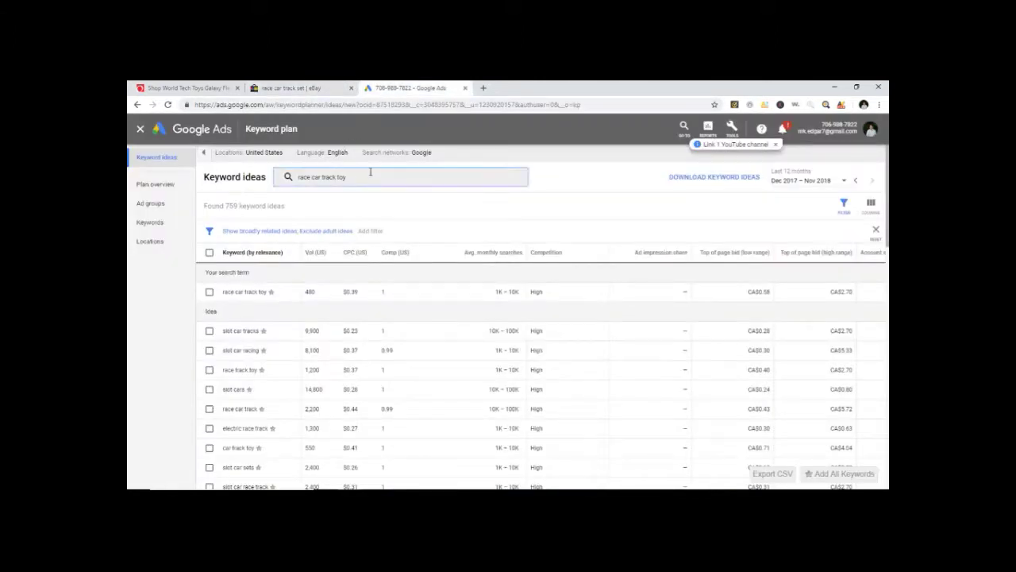
{"action": "left_click", "coordinate": [291, 178]}
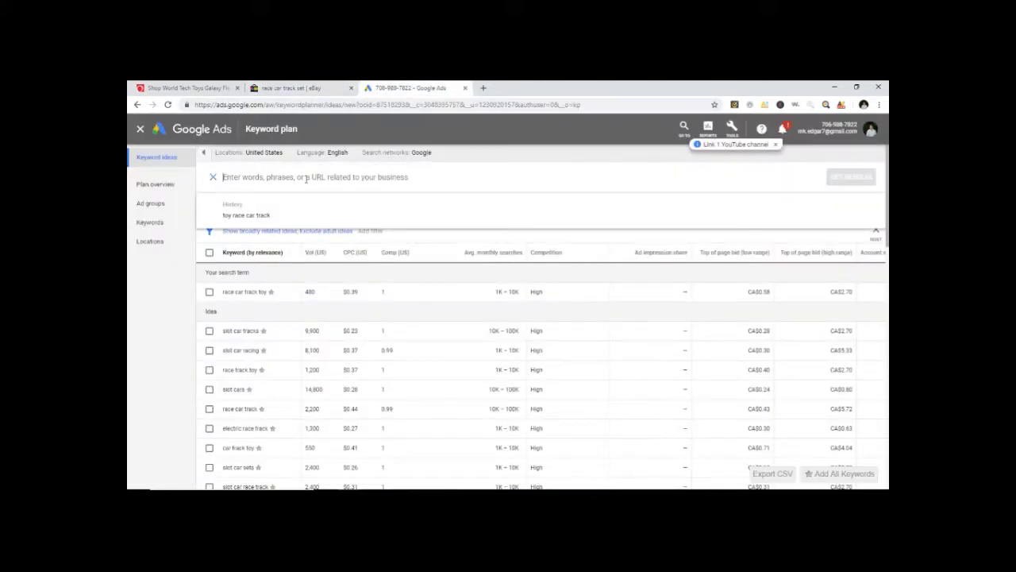
{"action": "key", "text": "ctrl+v"}
{"action": "key", "text": "BackSpace"}
{"action": "key", "text": "BackSpace"}
{"action": "key", "text": "BackSpace"}
{"action": "type", "text": "set"}
{"action": "key", "text": "Return"}
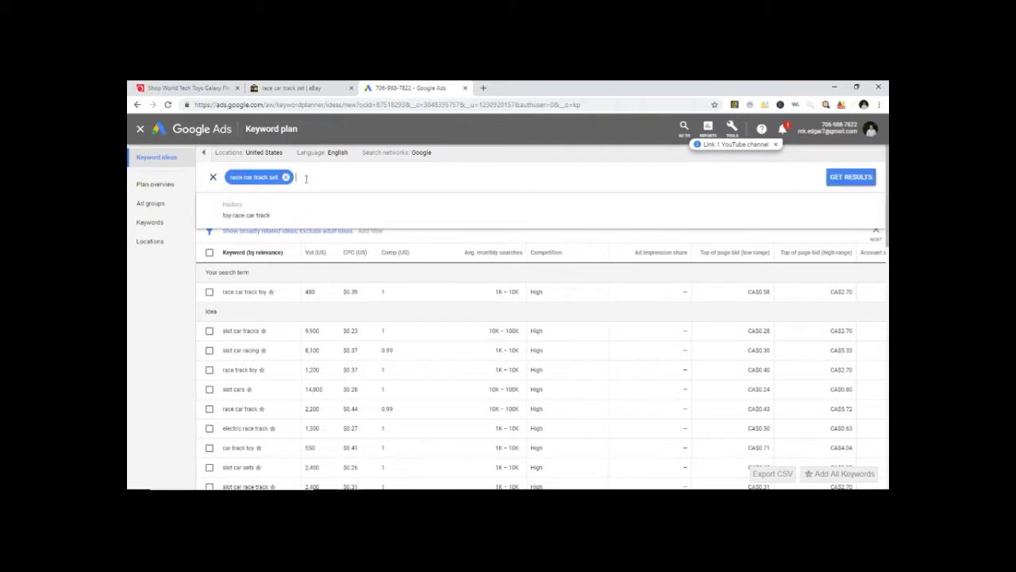
{"action": "left_click", "coordinate": [851, 176]}
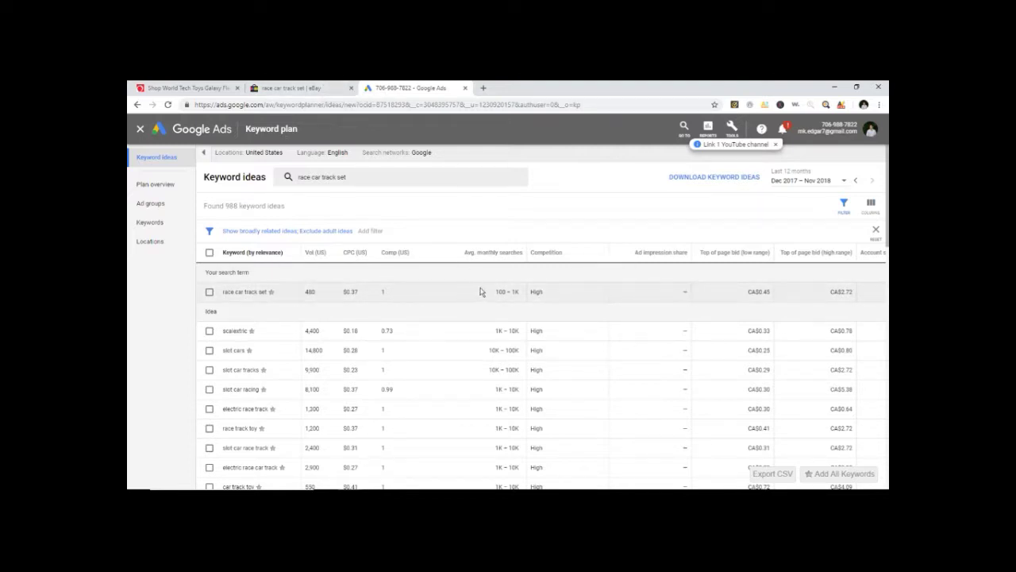
Review eBay's suggestions for "race car track", rerun the "race car track set" search, and recheck its figures in Google Ads
{"action": "left_click", "coordinate": [306, 89]}
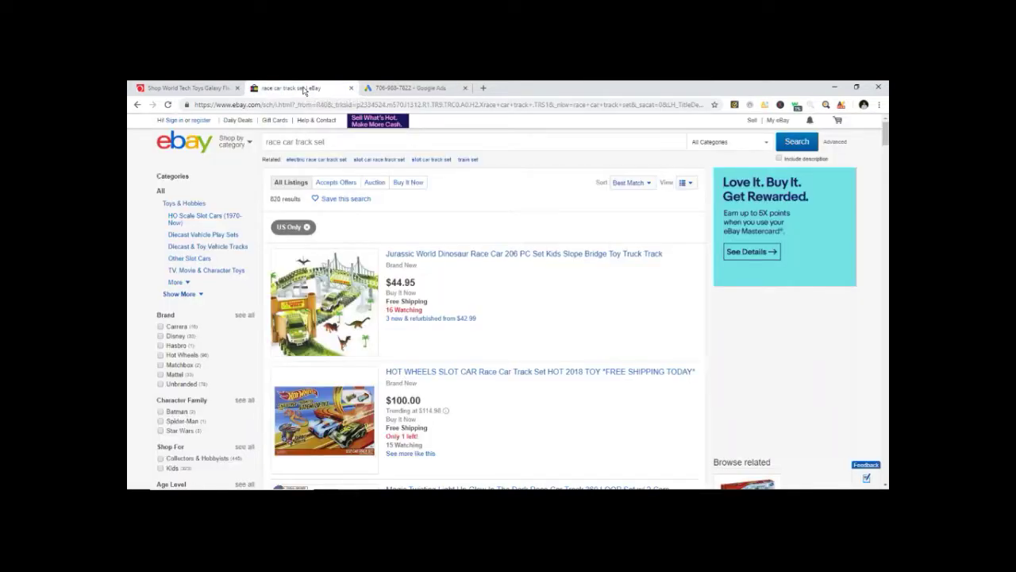
{"action": "left_click", "coordinate": [310, 142]}
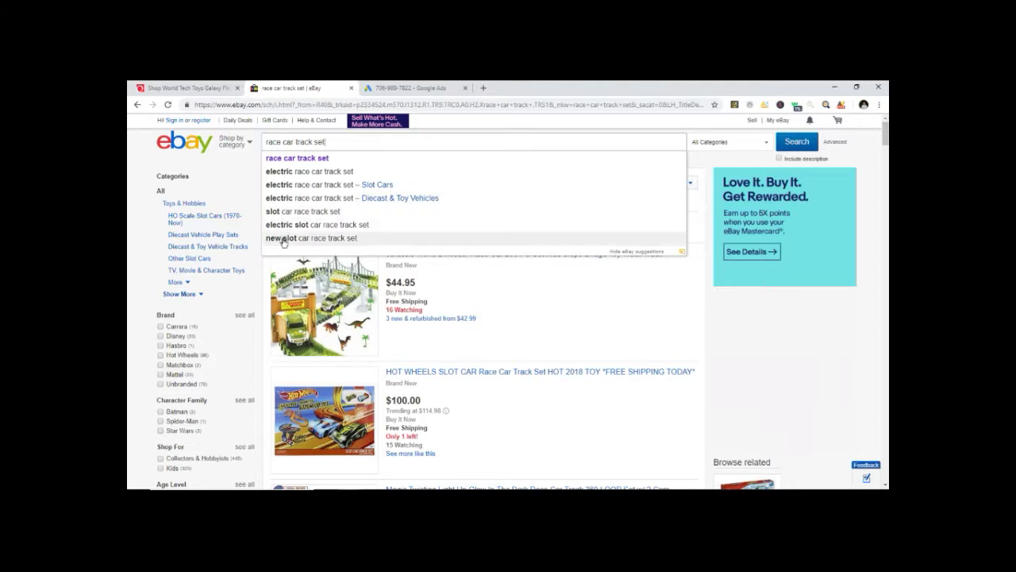
{"action": "left_click_drag", "start_coordinate": [313, 141], "coordinate": [403, 139]}
{"action": "key", "text": "BackSpace"}
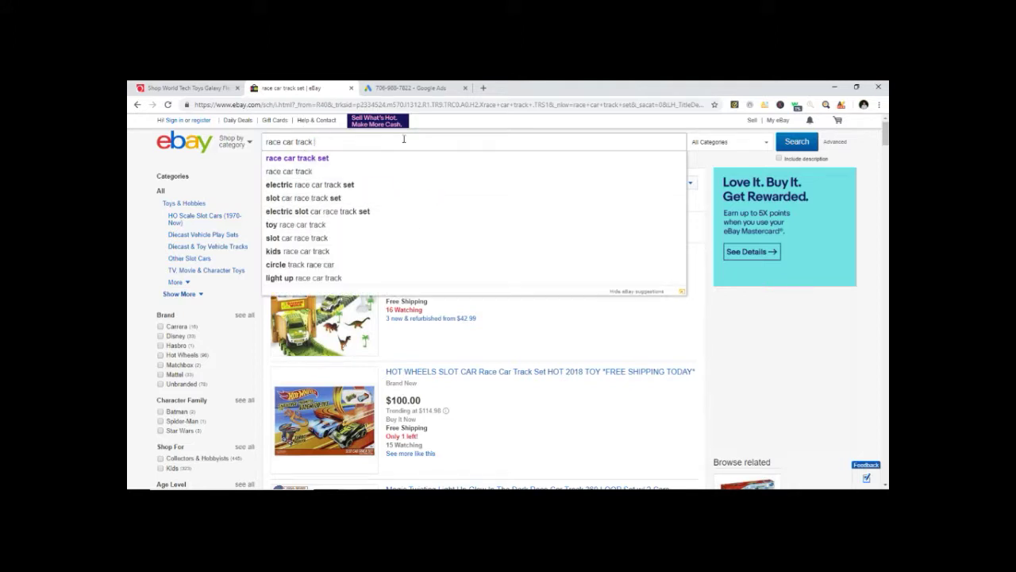
{"action": "left_click", "coordinate": [304, 159]}
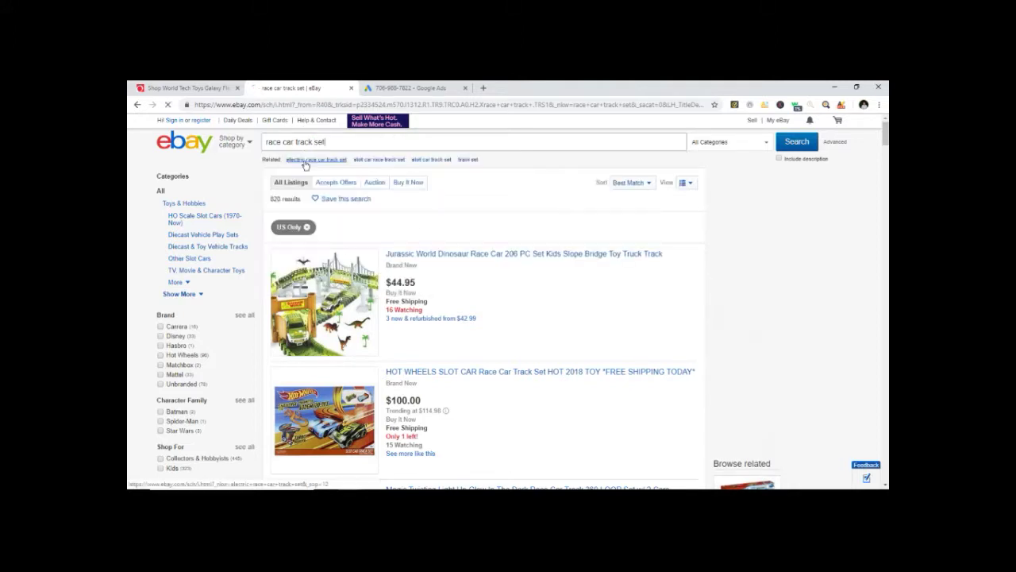
{"action": "left_click", "coordinate": [409, 84]}
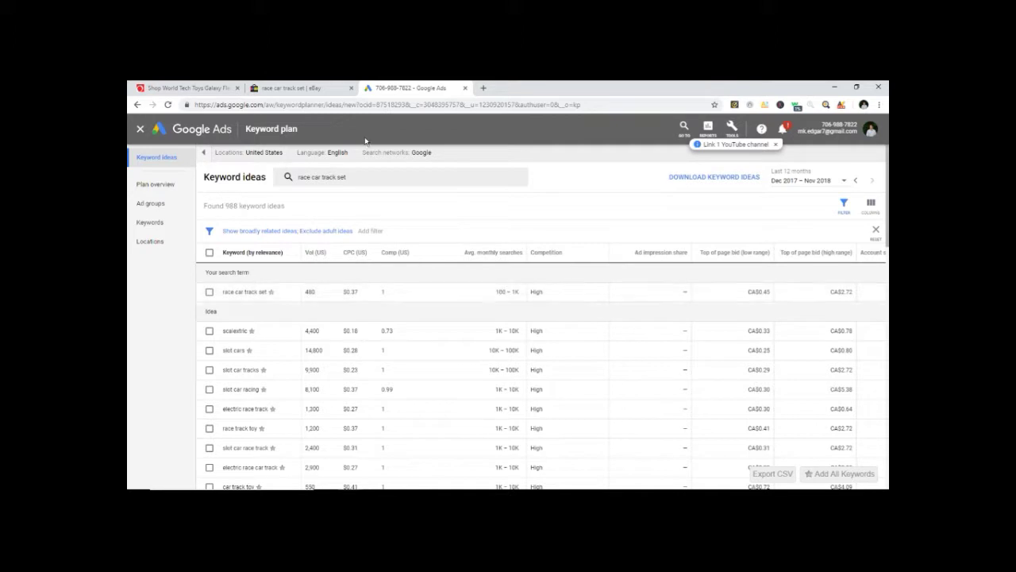
Return to eBay and clear the whole search term "race car track set"
{"action": "left_click", "coordinate": [316, 89]}
{"action": "left_click", "coordinate": [340, 142]}
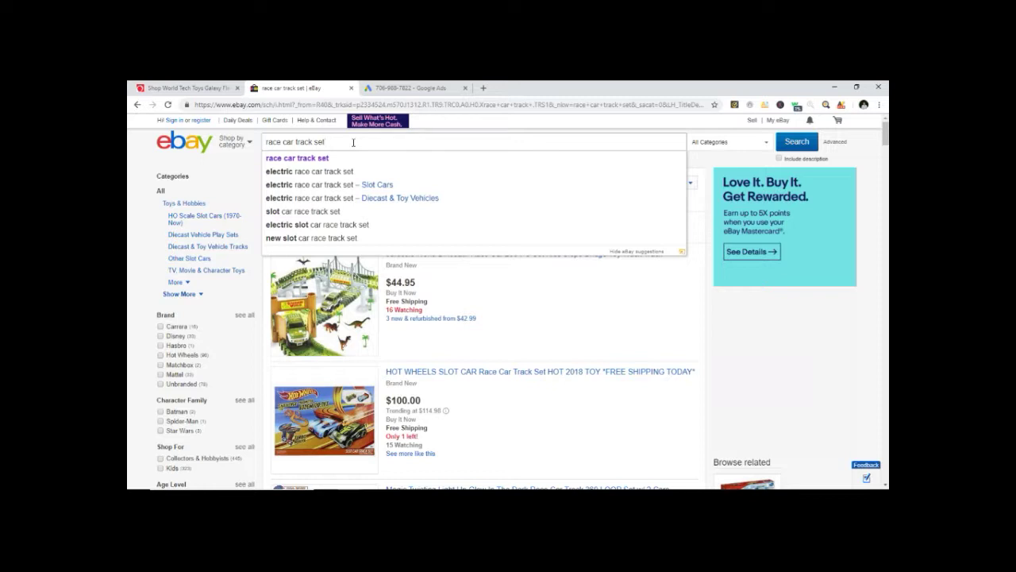
{"action": "type", "text": "=="}
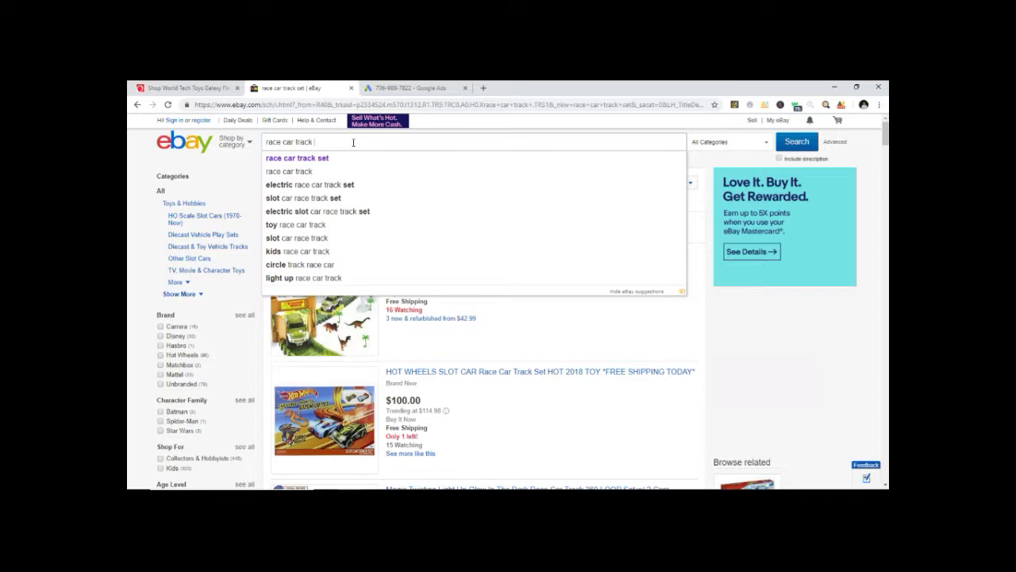
{"action": "key", "text": "BackSpace"}
{"action": "key", "text": "BackSpace"}
{"action": "key", "text": "BackSpace"}
{"action": "key", "text": "BackSpace"}
{"action": "key", "text": "BackSpace"}
{"action": "key", "text": "BackSpace"}
{"action": "key", "text": "BackSpace"}
{"action": "key", "text": "BackSpace"}
{"action": "key", "text": "BackSpace"}
{"action": "key", "text": "BackSpace"}
{"action": "key", "text": "BackSpace"}
{"action": "key", "text": "BackSpace"}
{"action": "key", "text": "BackSpace"}
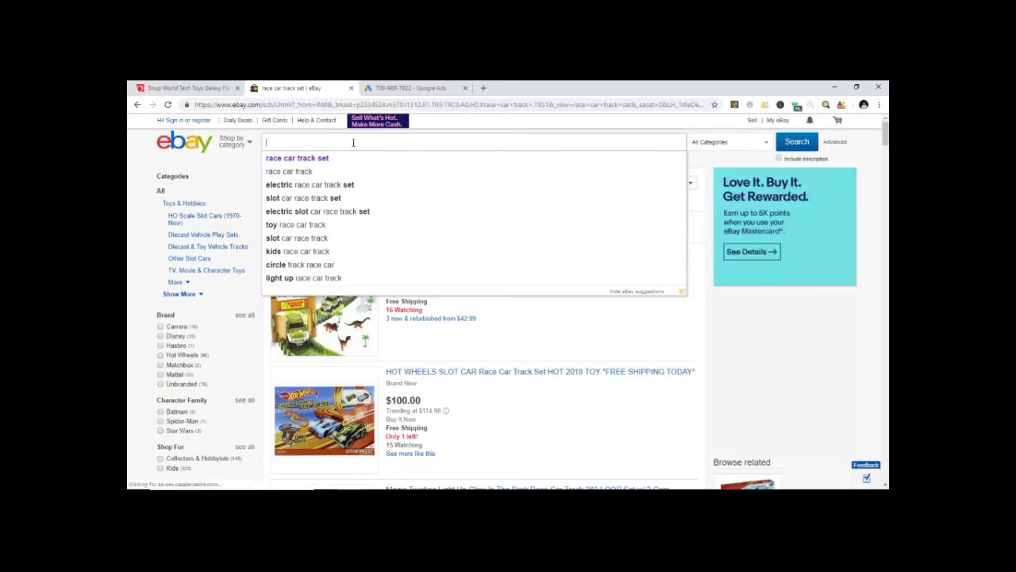
Compare the average monthly searches for "race car track set" in Google Ads with the recent eBay search terms
{"action": "left_click", "coordinate": [398, 87]}
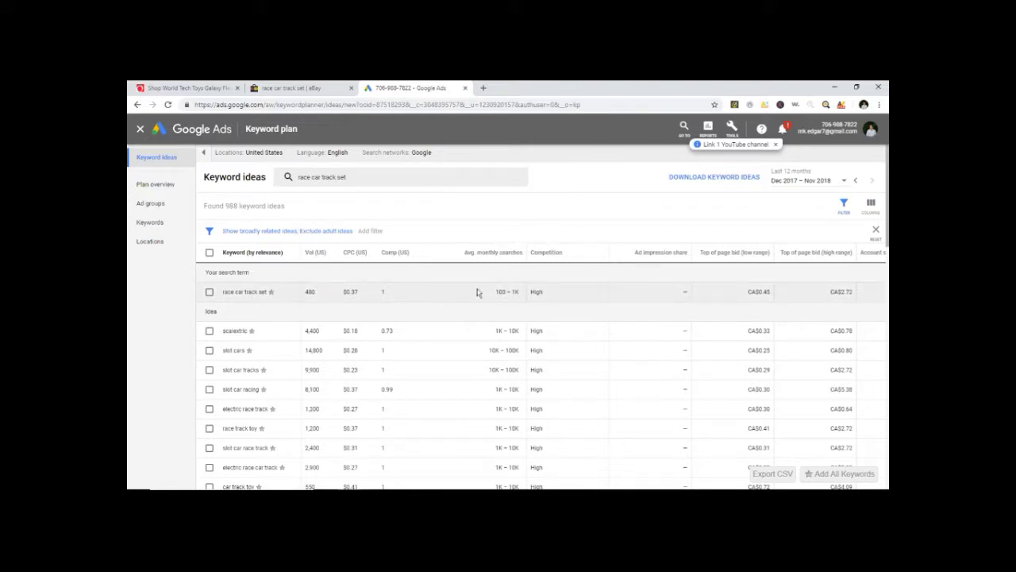
{"action": "left_click", "coordinate": [309, 86]}
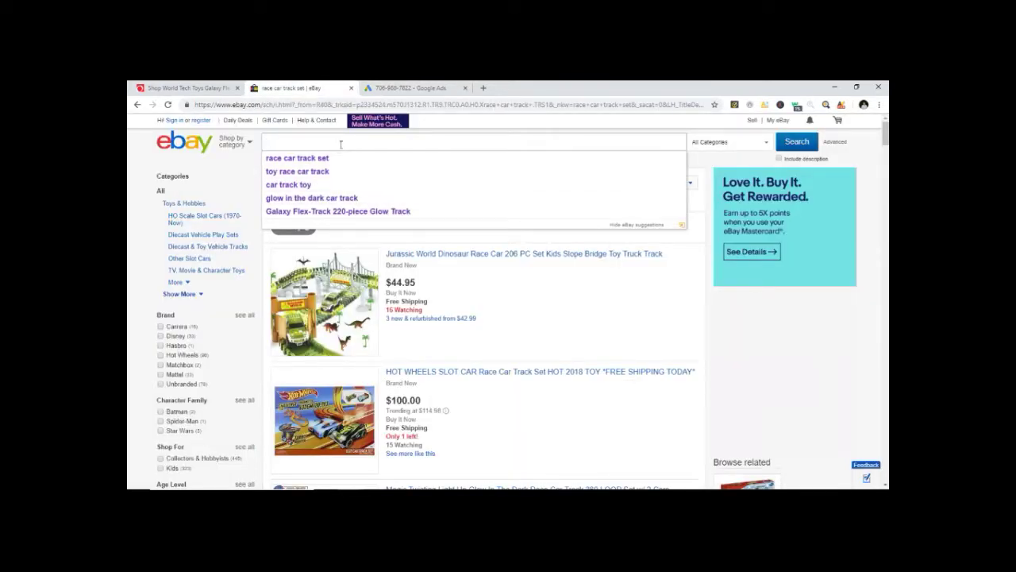
{"action": "left_click", "coordinate": [409, 88]}
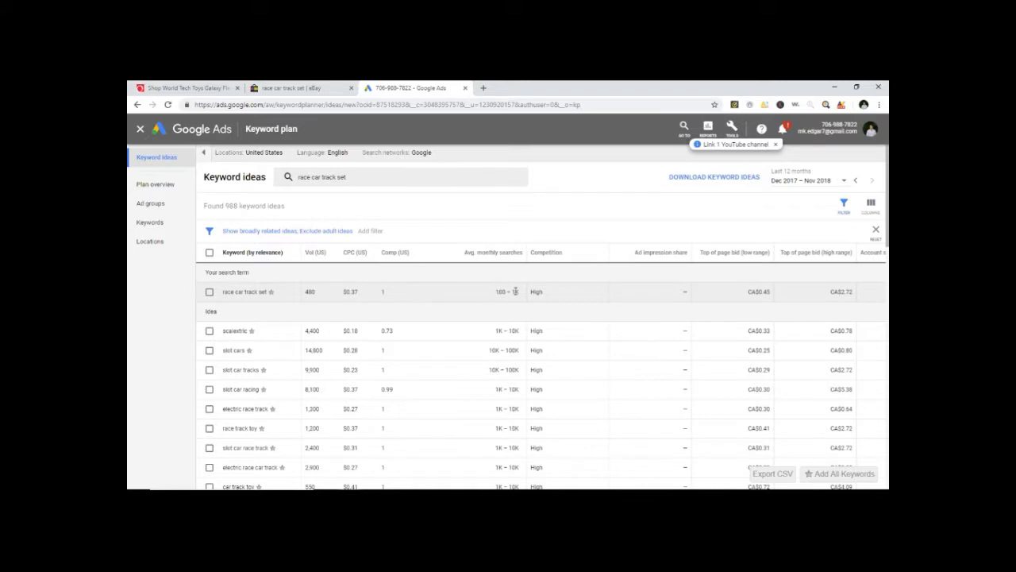
Return to eBay and rerun the recent search "car track toy"
{"action": "left_click", "coordinate": [294, 87]}
{"action": "left_click", "coordinate": [322, 142]}
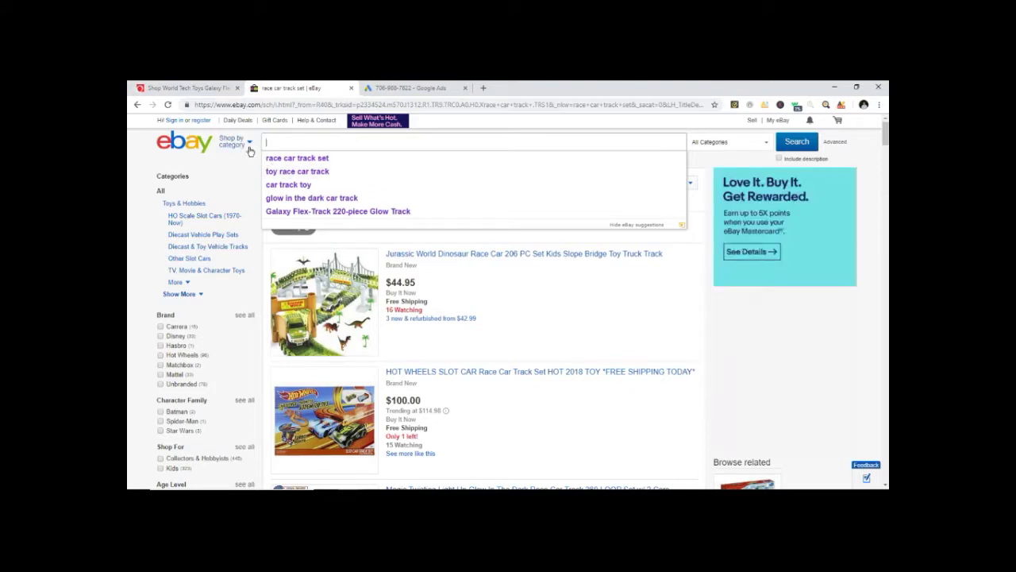
{"action": "left_click", "coordinate": [286, 185]}
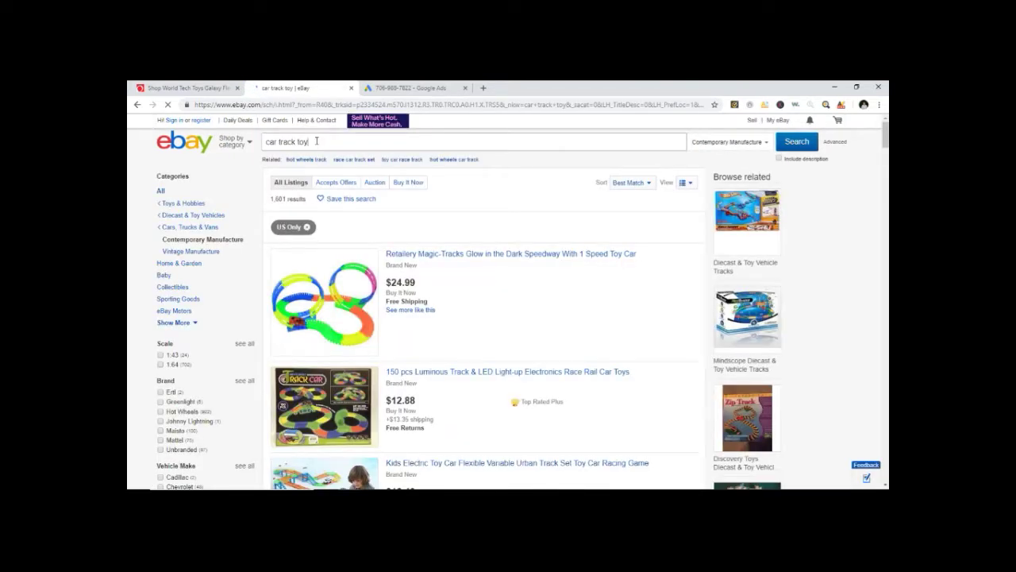
Replace the eBay search term with "glow in the dark" and review its suggestions
{"action": "key", "text": "BackSpace"}
{"action": "key", "text": "BackSpace"}
{"action": "key", "text": "BackSpace"}
{"action": "key", "text": "BackSpace"}
{"action": "key", "text": "BackSpace"}
{"action": "key", "text": "BackSpace"}
{"action": "key", "text": "BackSpace"}
{"action": "key", "text": "BackSpace"}
{"action": "key", "text": "BackSpace"}
{"action": "key", "text": "BackSpace"}
{"action": "key", "text": "BackSpace"}
{"action": "key", "text": "BackSpace"}
{"action": "key", "text": "BackSpace"}
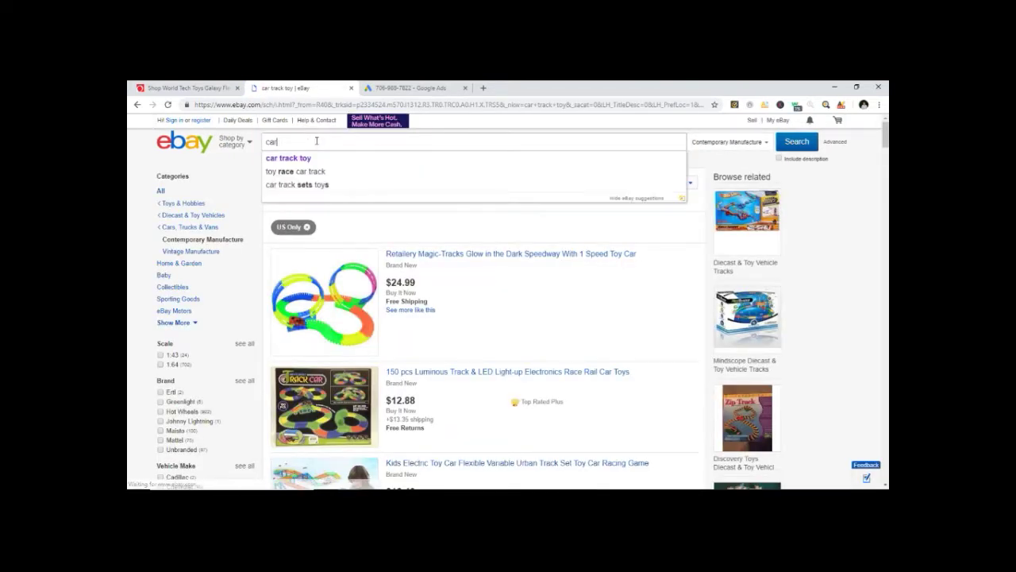
{"action": "type", "text": "glow in the dark"}
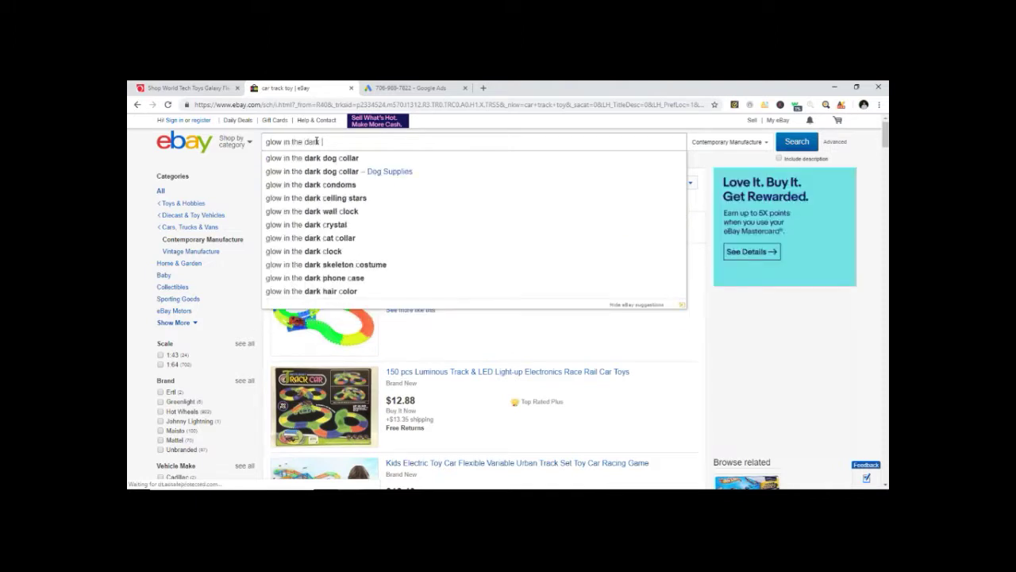
{"action": "key", "text": "BackSpace"}
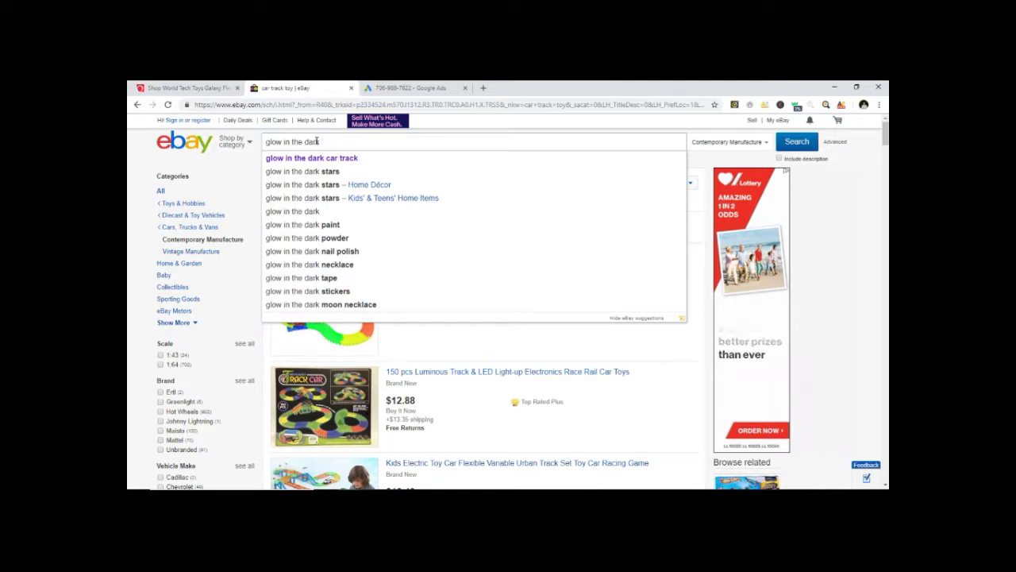
Search eBay for "glow in the dark car", and refine the search to the suggested term "glow in the dark car track"
{"action": "type", "text": "car"}
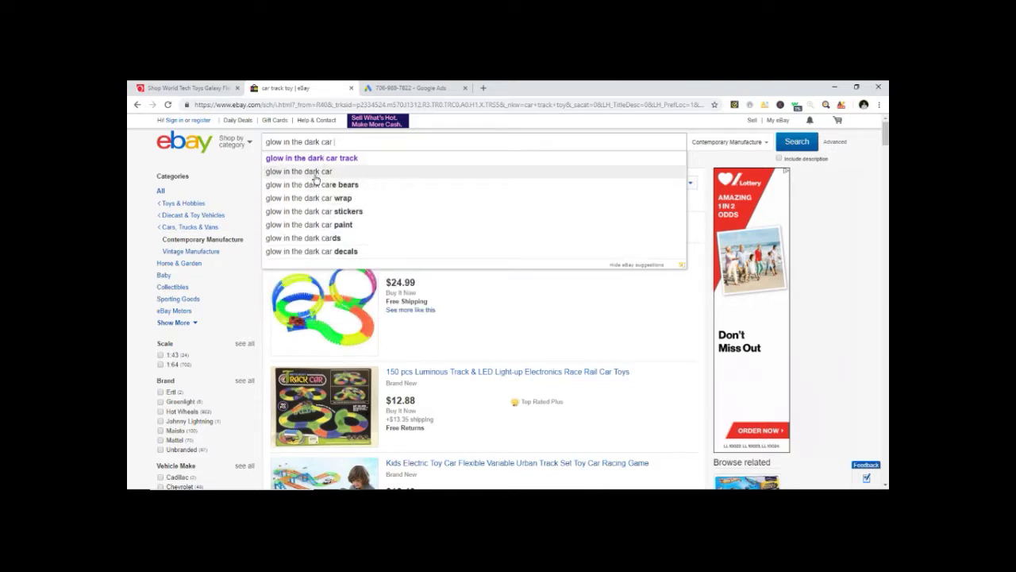
{"action": "left_click", "coordinate": [314, 173]}
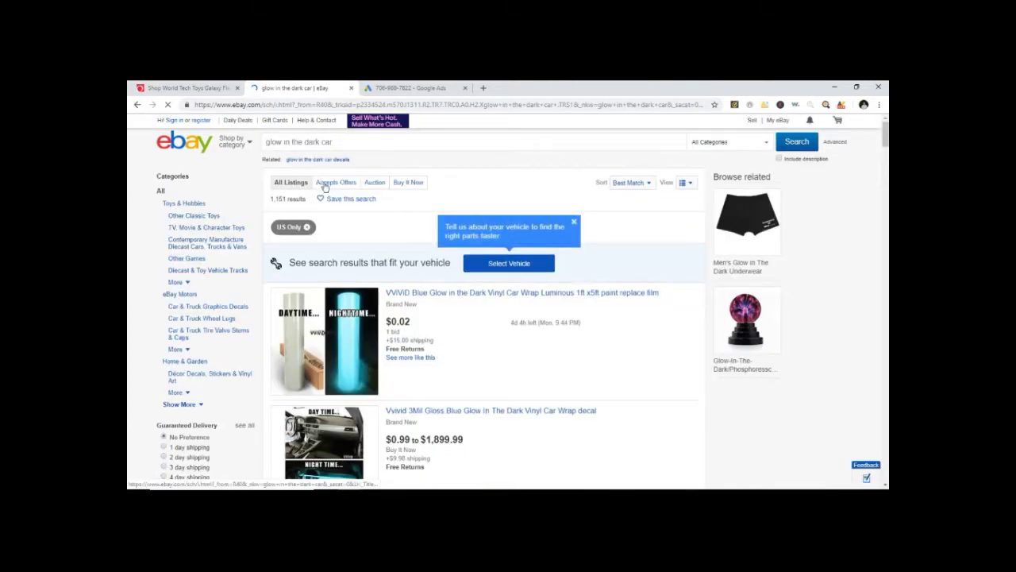
{"action": "left_click", "coordinate": [347, 142]}
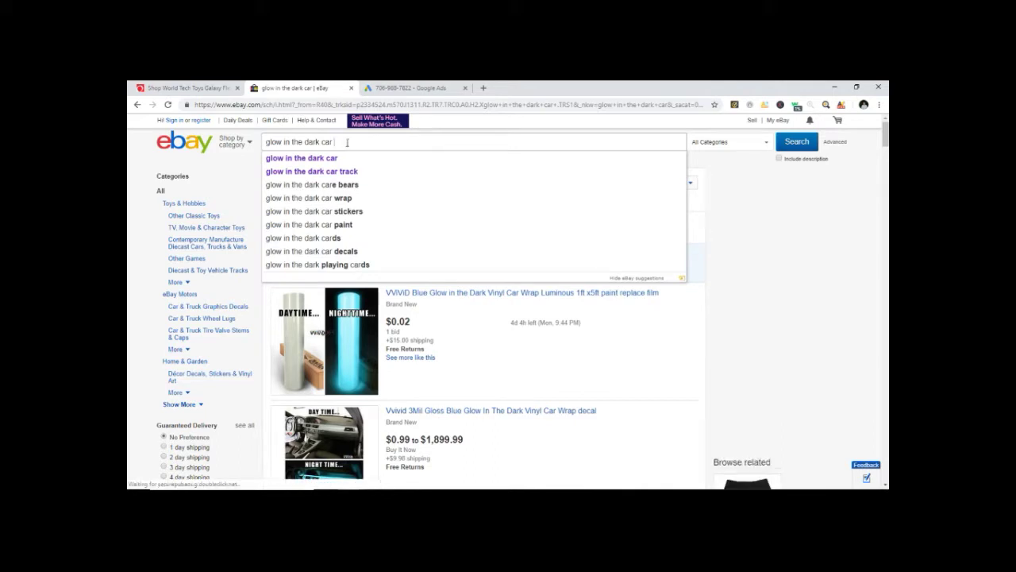
{"action": "left_click", "coordinate": [364, 172]}
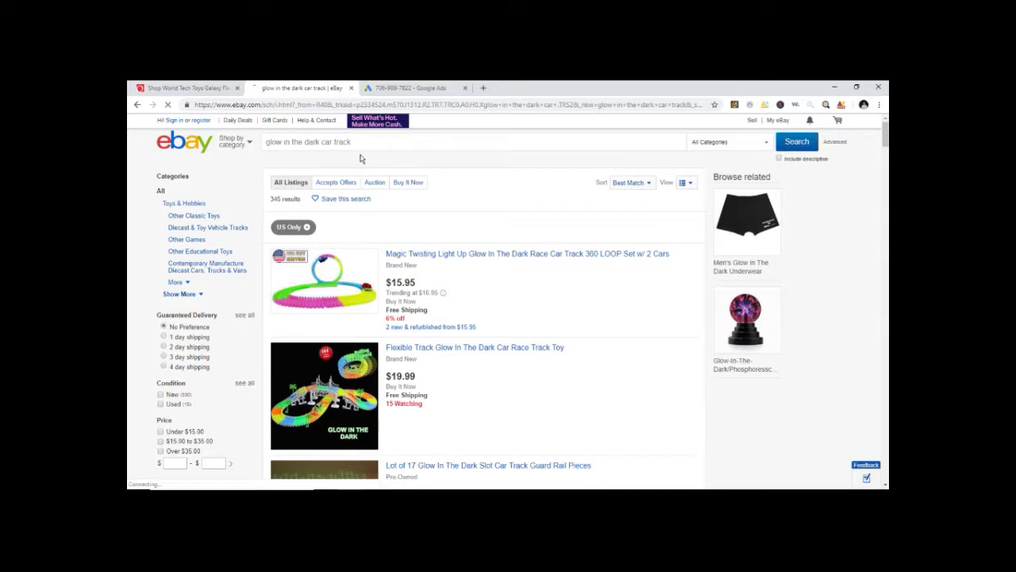
Examine the wording of the search term "glow in the dark car track" and the number of eBay results for it
{"action": "left_click_drag", "start_coordinate": [359, 144], "coordinate": [263, 144]}
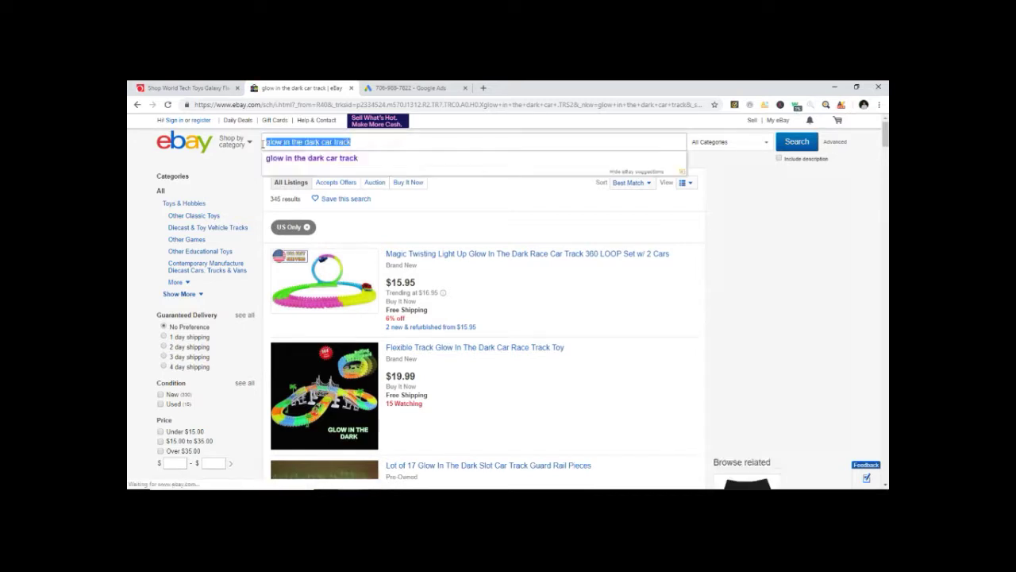
{"action": "left_click", "coordinate": [372, 142]}
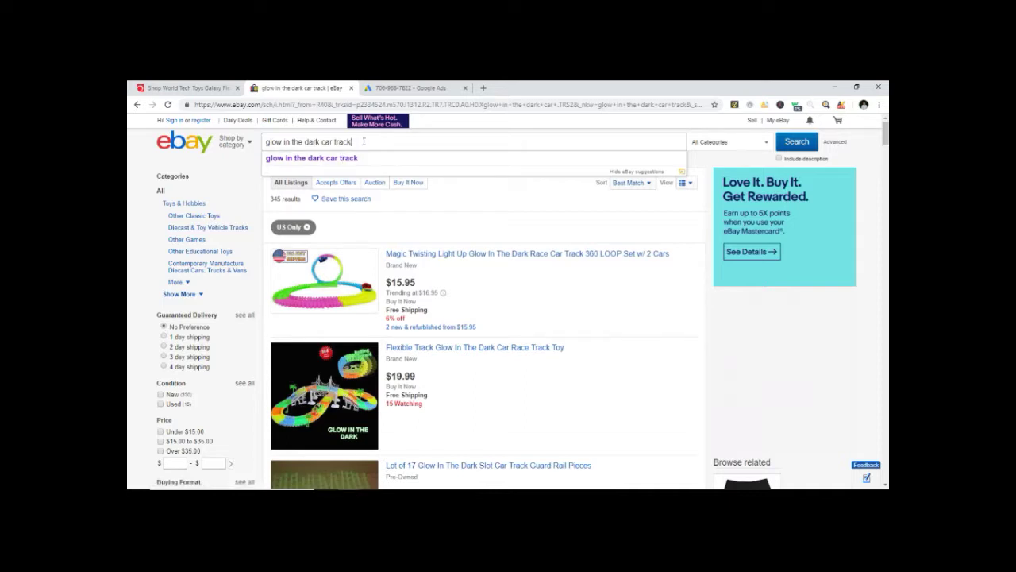
{"action": "left_click", "coordinate": [247, 163]}
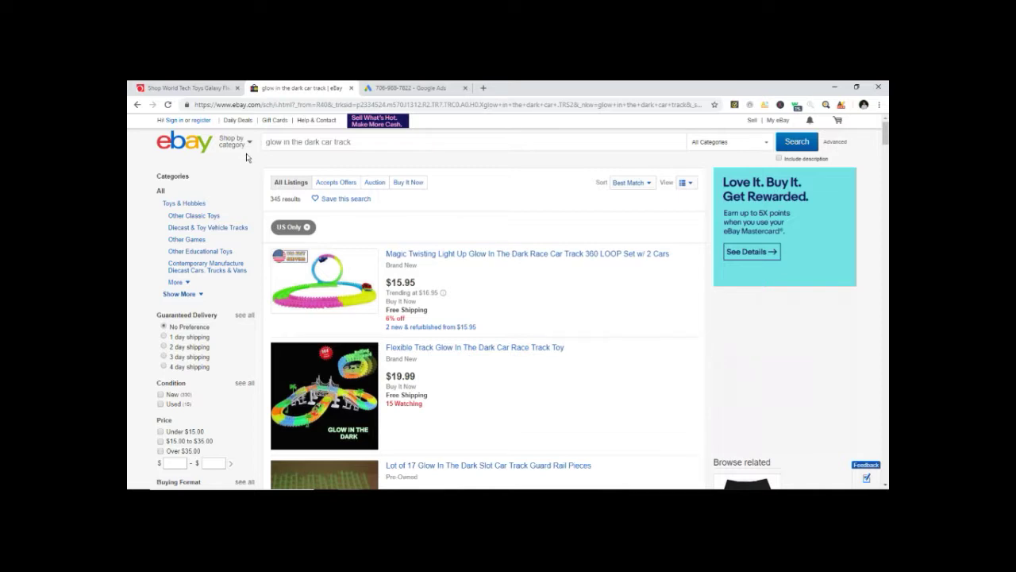
{"action": "left_click", "coordinate": [362, 141]}
{"action": "left_click", "coordinate": [256, 180]}
{"action": "left_click_drag", "start_coordinate": [271, 198], "coordinate": [299, 199]}
{"action": "left_click_drag", "start_coordinate": [317, 142], "coordinate": [351, 143]}
{"action": "left_click", "coordinate": [351, 142]}
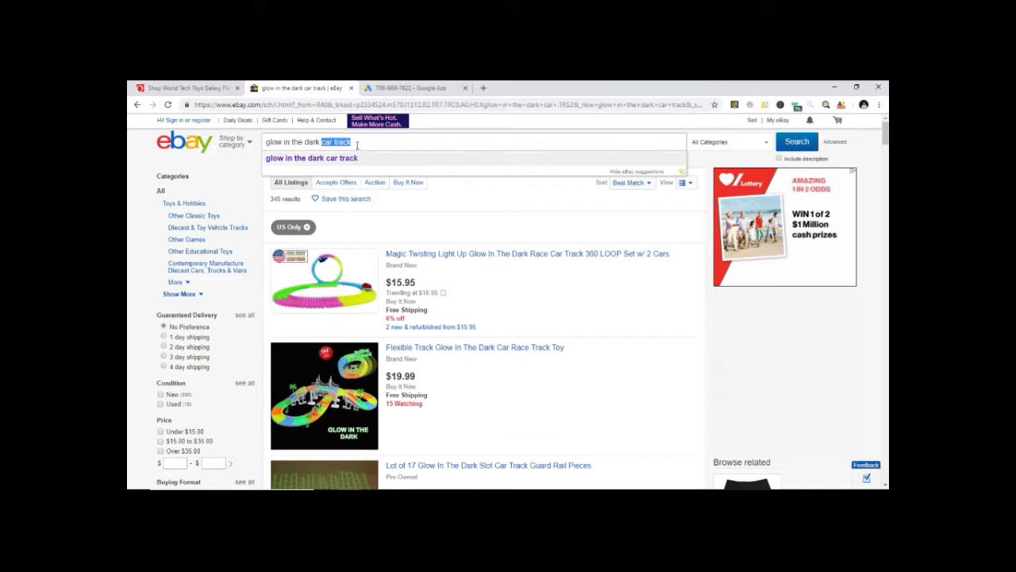
{"action": "left_click", "coordinate": [320, 143]}
{"action": "left_click_drag", "start_coordinate": [320, 142], "coordinate": [265, 147]}
{"action": "left_click_drag", "start_coordinate": [351, 142], "coordinate": [271, 147]}
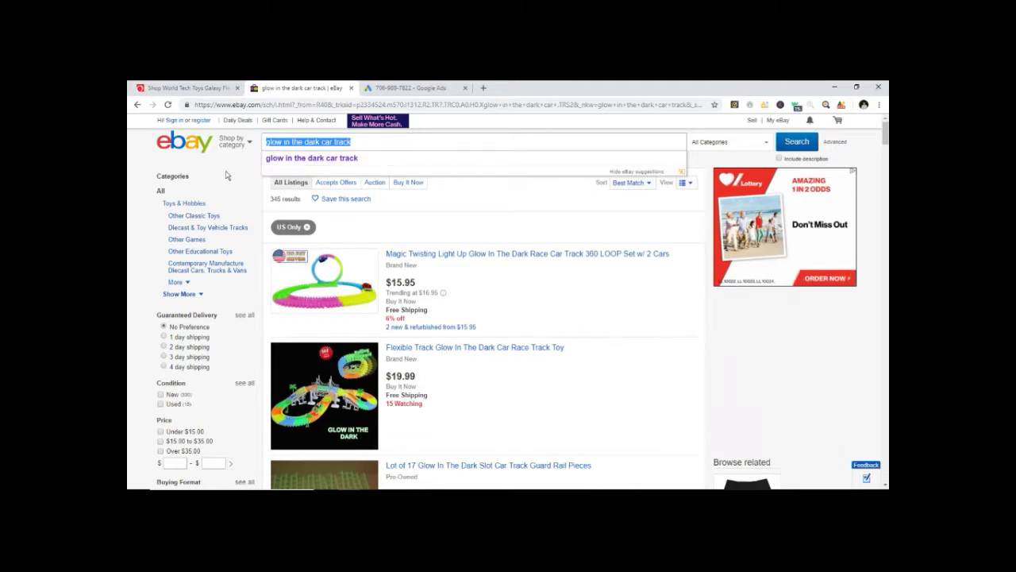
{"action": "left_click", "coordinate": [371, 142]}
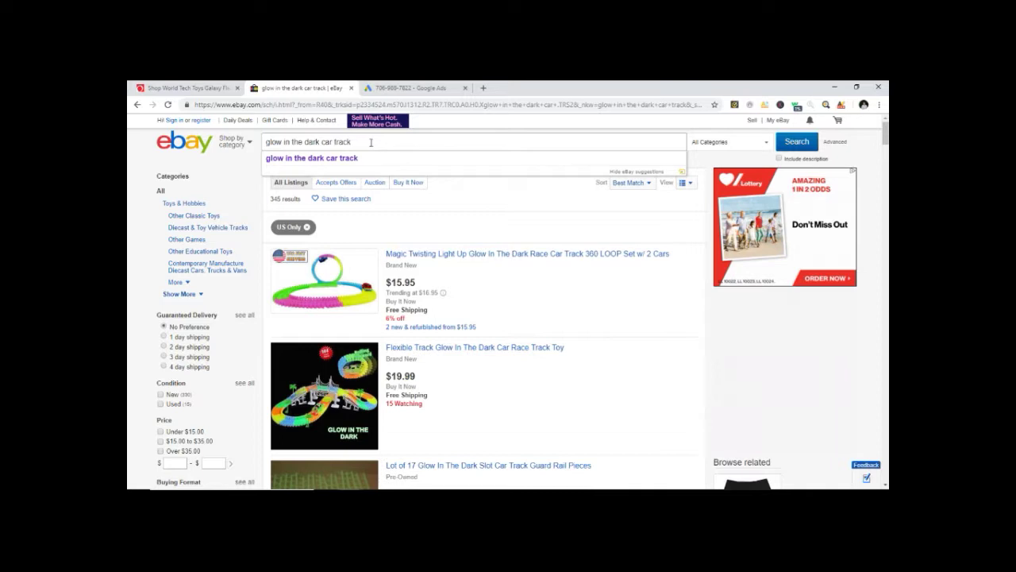
{"action": "left_click", "coordinate": [326, 142]}
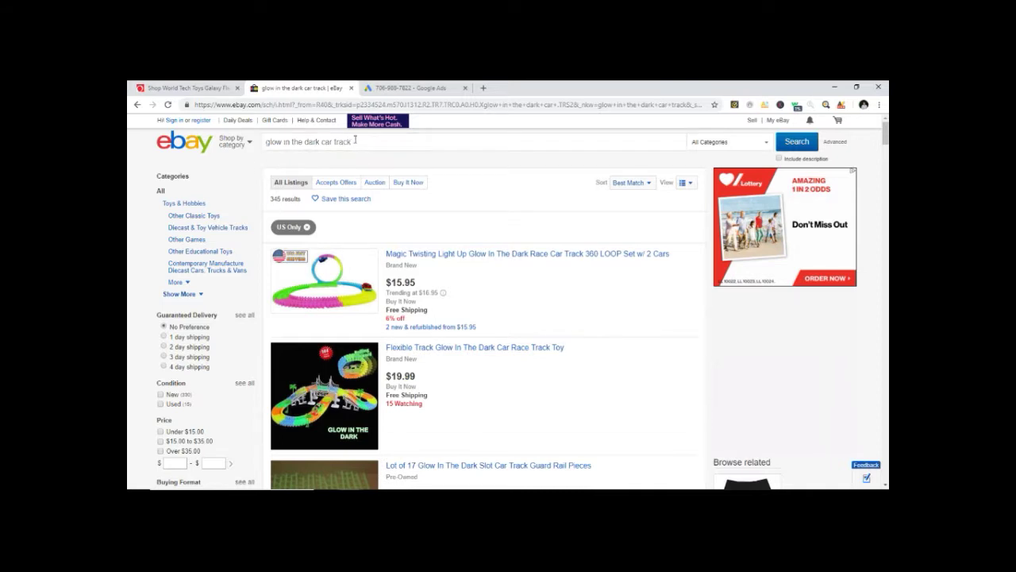
Copy "glow in the dark car track" from eBay and get its keyword ideas in Google Ads Keyword Planner, replacing "race car track set"
{"action": "left_click_drag", "start_coordinate": [357, 141], "coordinate": [267, 141]}
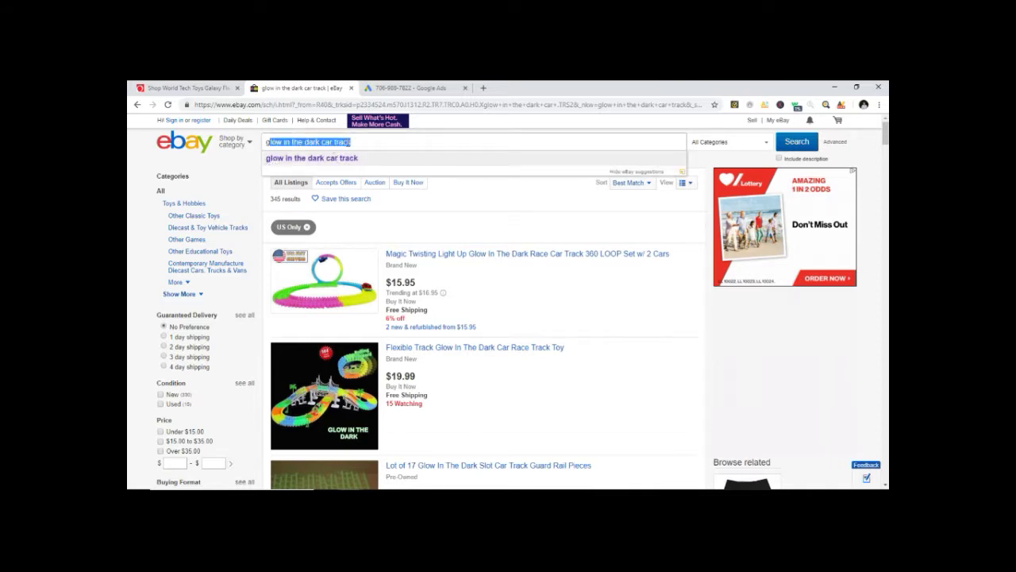
{"action": "left_click_drag", "start_coordinate": [352, 141], "coordinate": [265, 141]}
{"action": "key", "text": "ctrl+c"}
{"action": "left_click", "coordinate": [405, 88]}
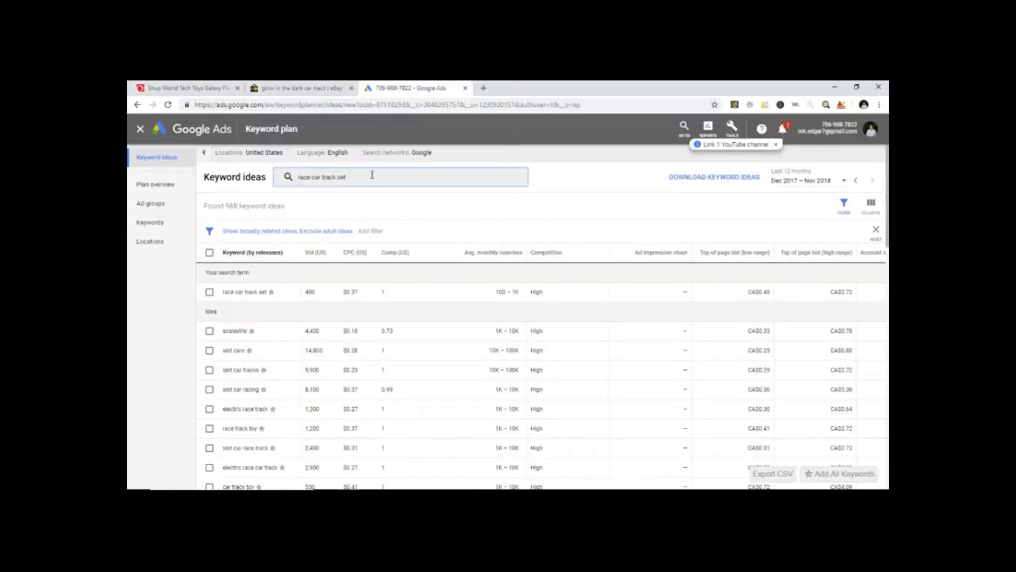
{"action": "left_click", "coordinate": [357, 173]}
{"action": "key", "text": "BackSpace"}
{"action": "key", "text": "BackSpace"}
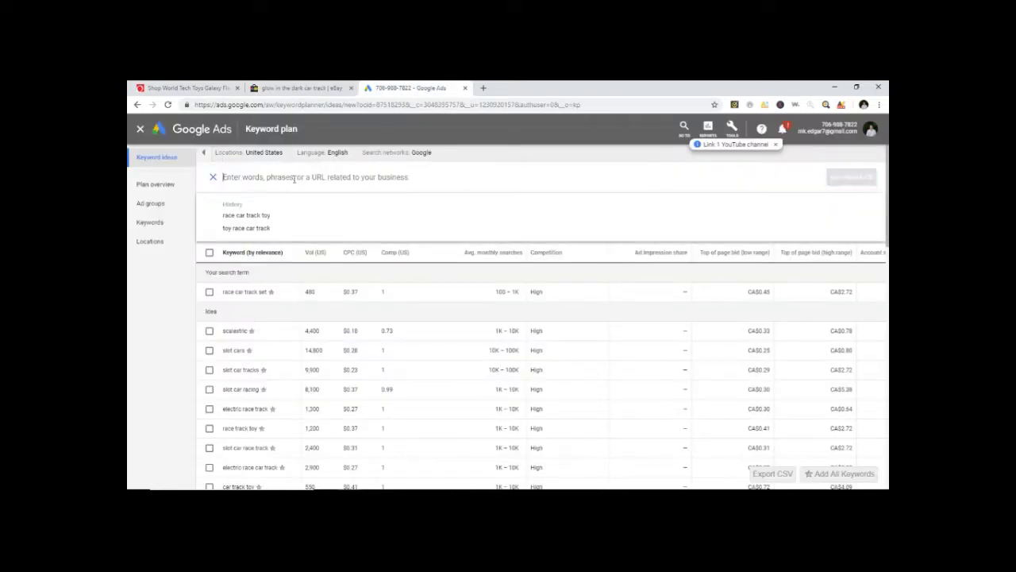
{"action": "key", "text": "ctrl+v"}
{"action": "key", "text": "Return"}
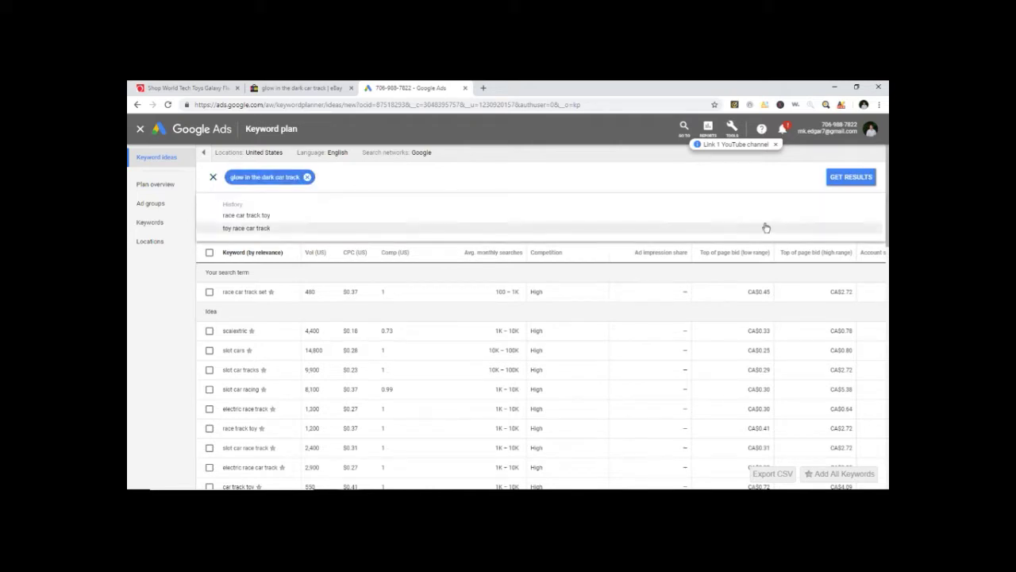
{"action": "left_click", "coordinate": [848, 177]}
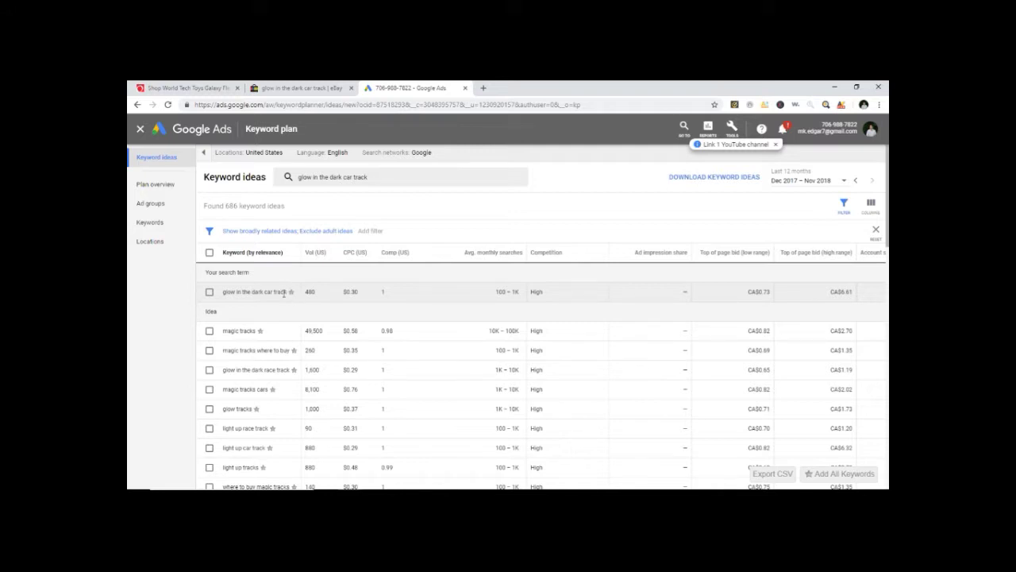
Return to eBay and revisit the result counts of the earlier searches, ending on the "glow in the dark car track" results
{"action": "left_click", "coordinate": [300, 89]}
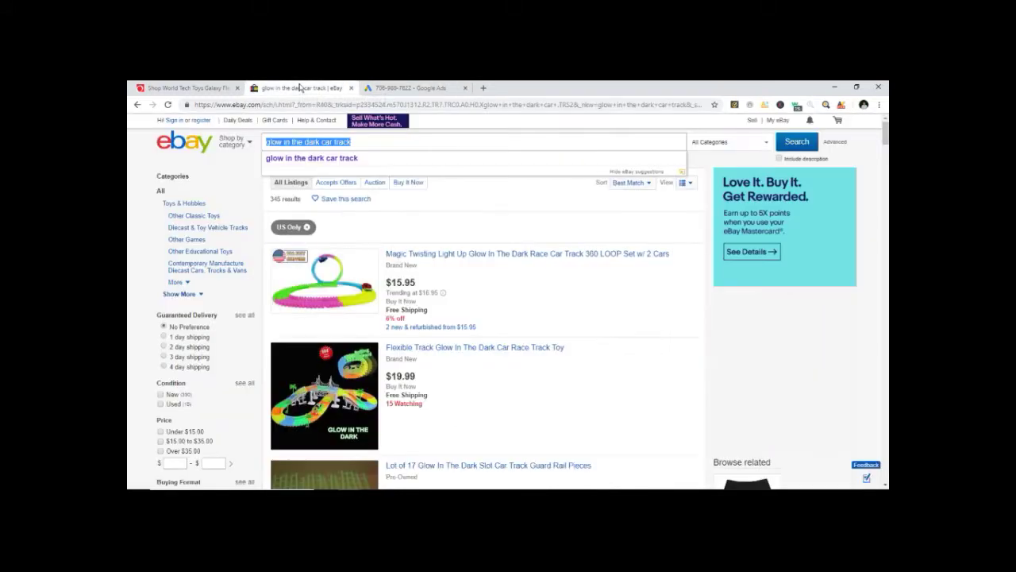
{"action": "left_click", "coordinate": [246, 173]}
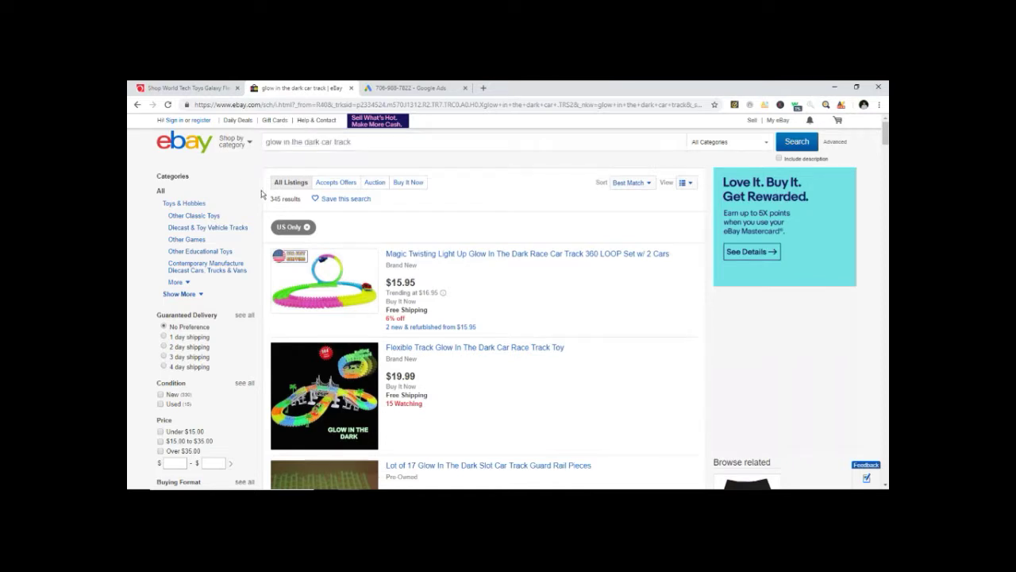
{"action": "left_click", "coordinate": [138, 105]}
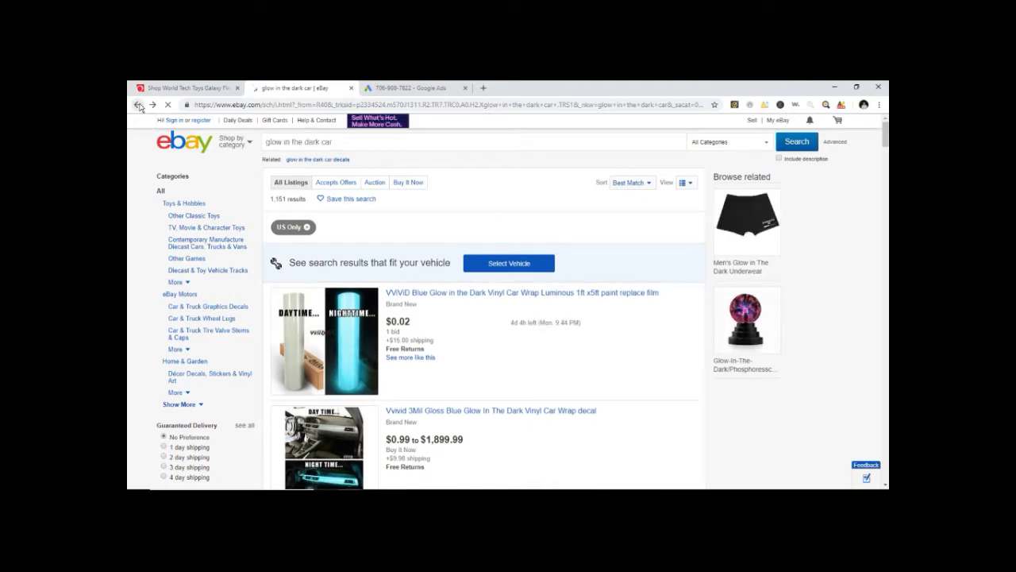
{"action": "left_click", "coordinate": [138, 105]}
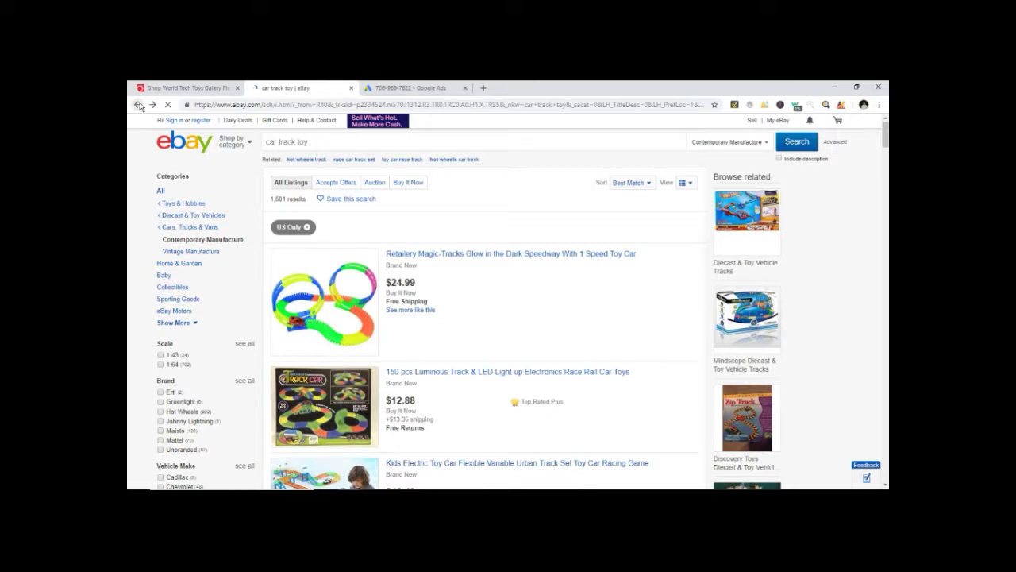
{"action": "left_click", "coordinate": [138, 105]}
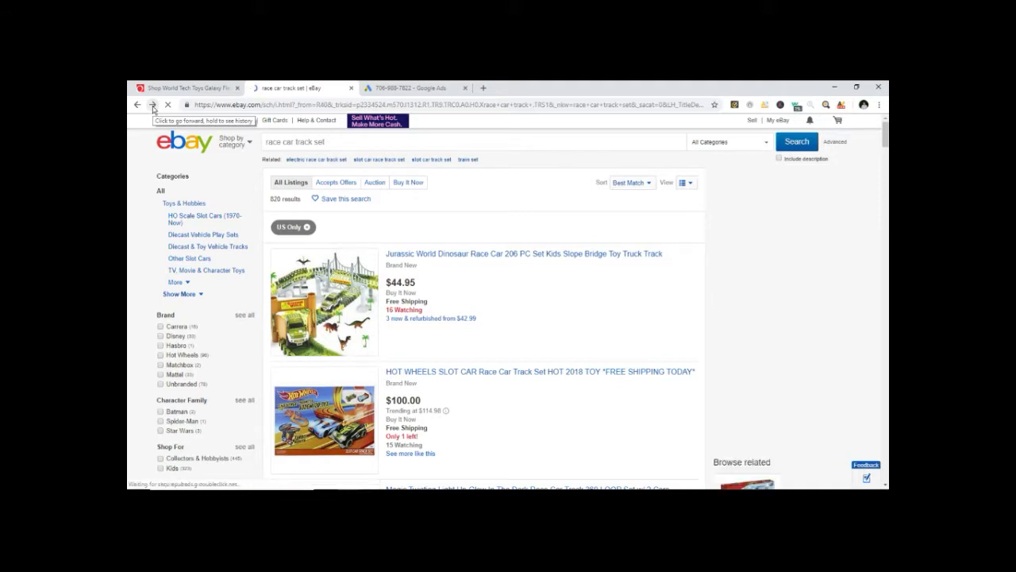
{"action": "left_click", "coordinate": [153, 106]}
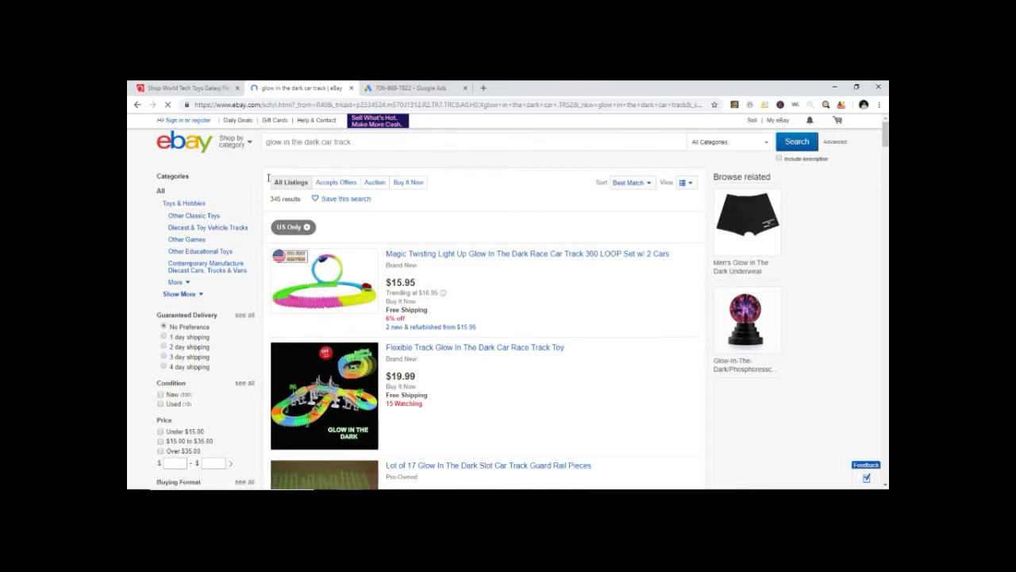
Compare the eBay result count for "glow in the dark car track" with the term's search volume in Google Ads
{"action": "left_click_drag", "start_coordinate": [271, 200], "coordinate": [299, 204]}
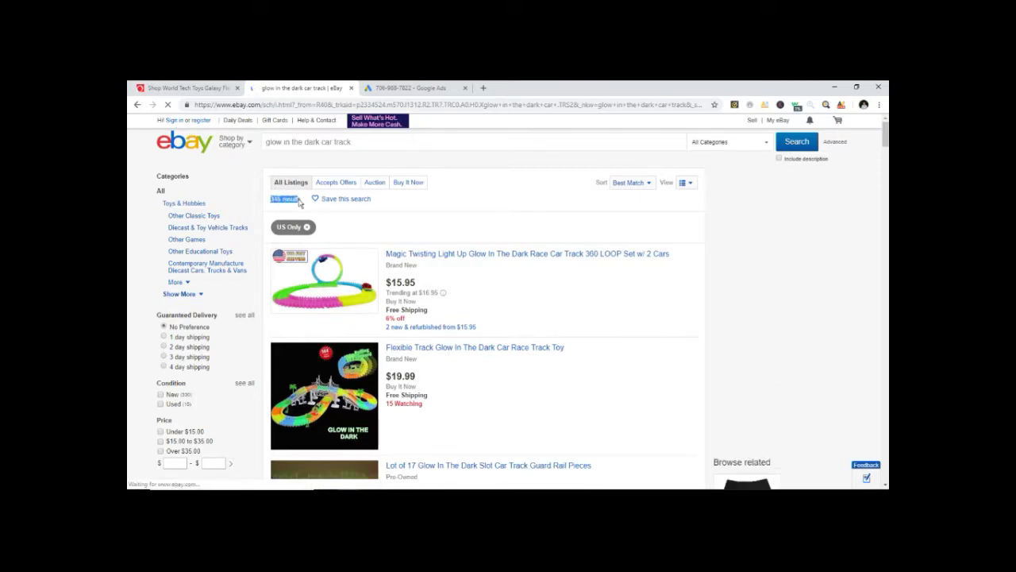
{"action": "left_click", "coordinate": [272, 200]}
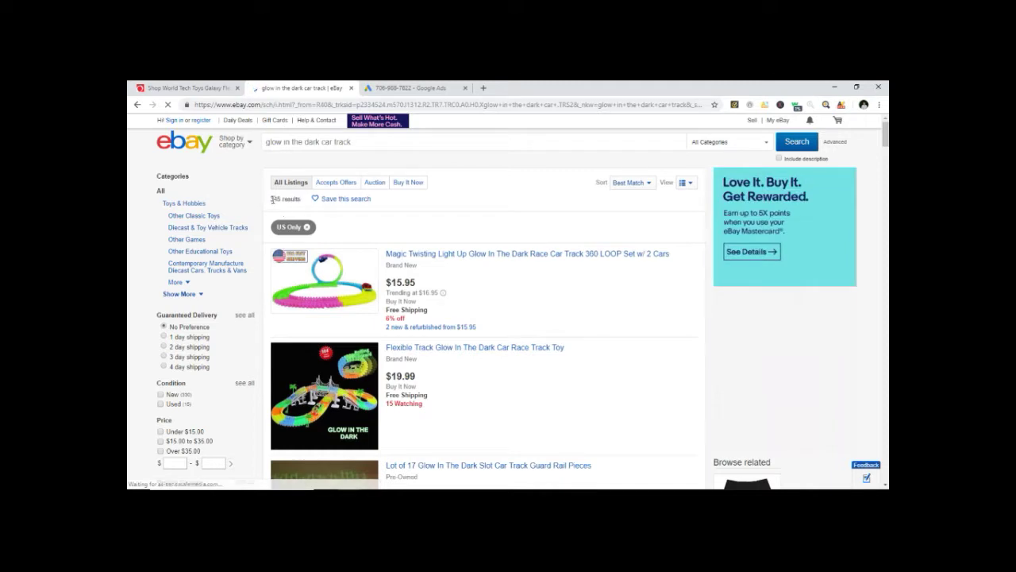
{"action": "left_click_drag", "start_coordinate": [272, 200], "coordinate": [281, 204]}
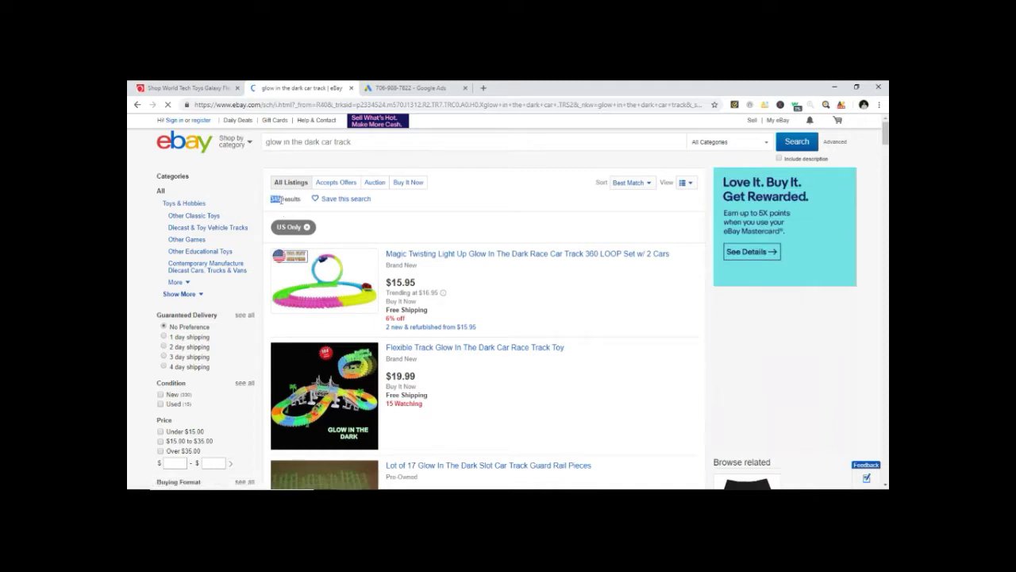
{"action": "left_click", "coordinate": [273, 142]}
{"action": "left_click_drag", "start_coordinate": [266, 142], "coordinate": [384, 143]}
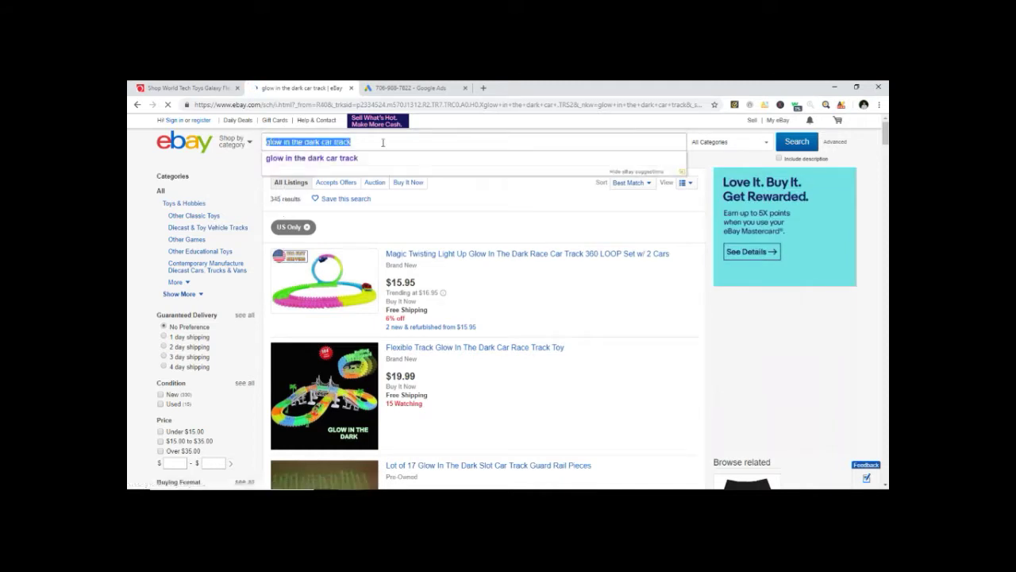
{"action": "left_click", "coordinate": [248, 171]}
{"action": "left_click", "coordinate": [388, 88]}
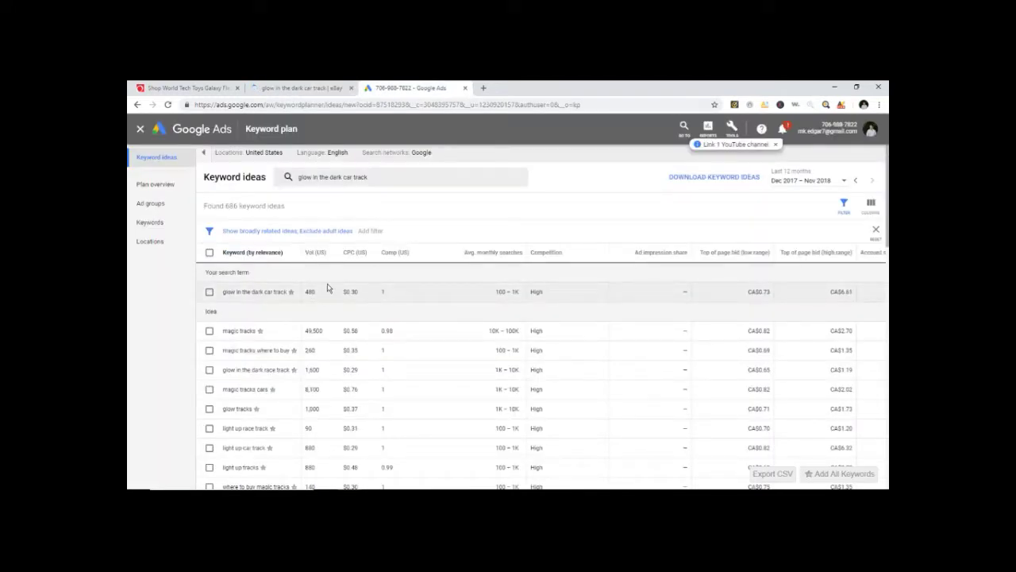
{"action": "left_click", "coordinate": [307, 88]}
{"action": "left_click_drag", "start_coordinate": [268, 200], "coordinate": [304, 204]}
{"action": "left_click", "coordinate": [256, 186]}
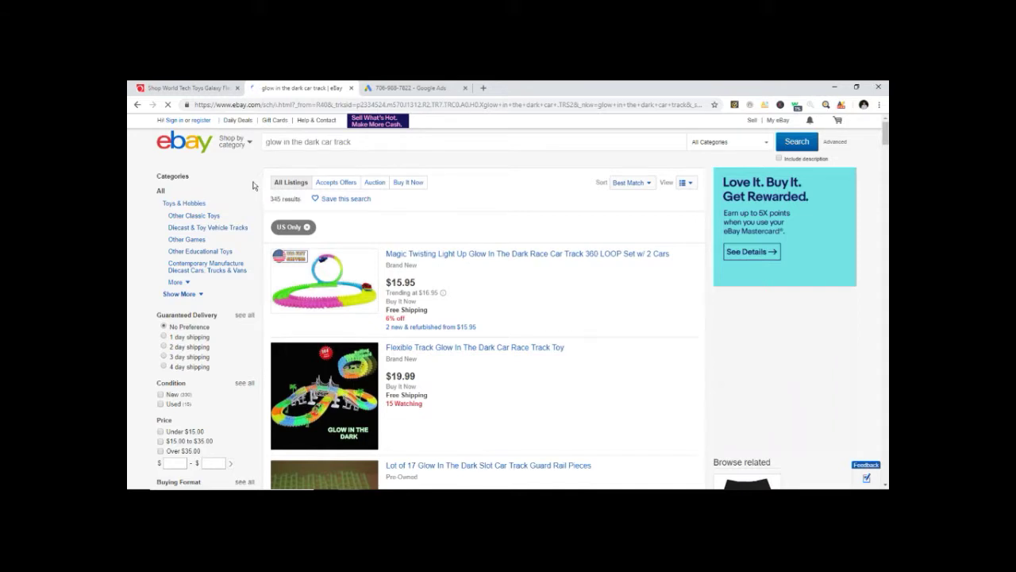
{"action": "left_click_drag", "start_coordinate": [354, 145], "coordinate": [257, 162]}
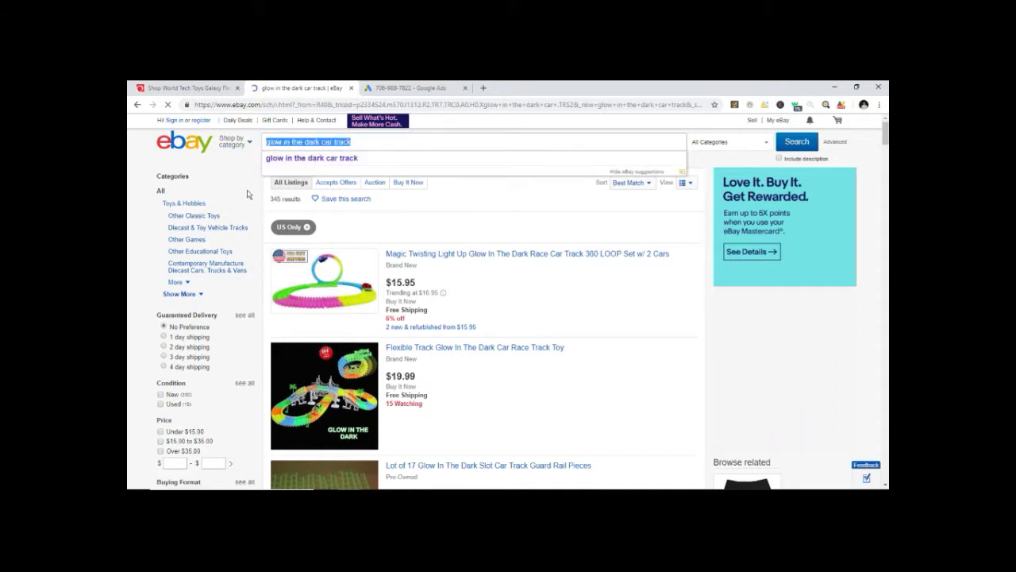
{"action": "left_click", "coordinate": [249, 195]}
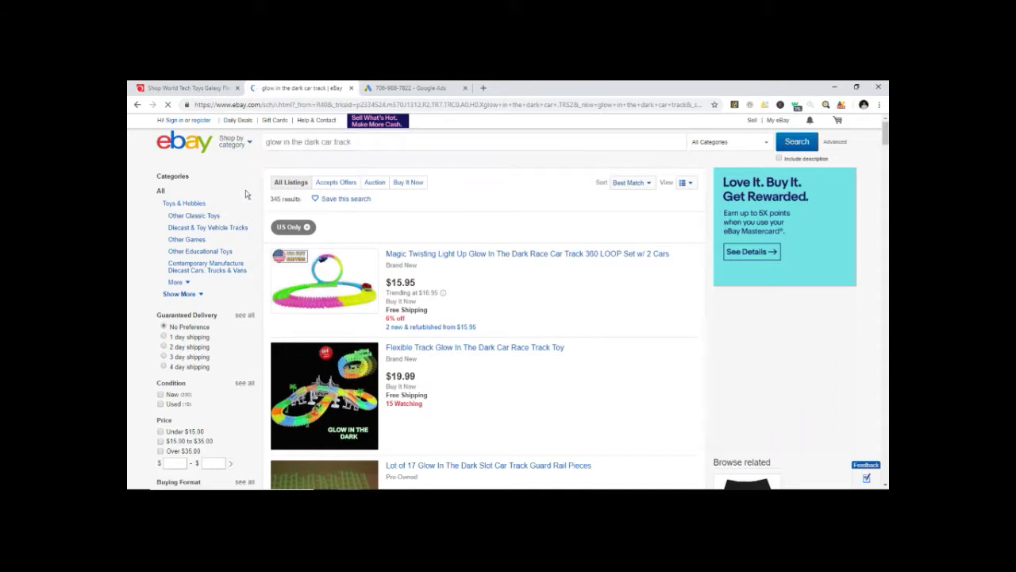
Check the Galaxy Flex-Track product page on Overstock against the eBay results for "glow in the dark car track"
{"action": "left_click", "coordinate": [208, 86]}
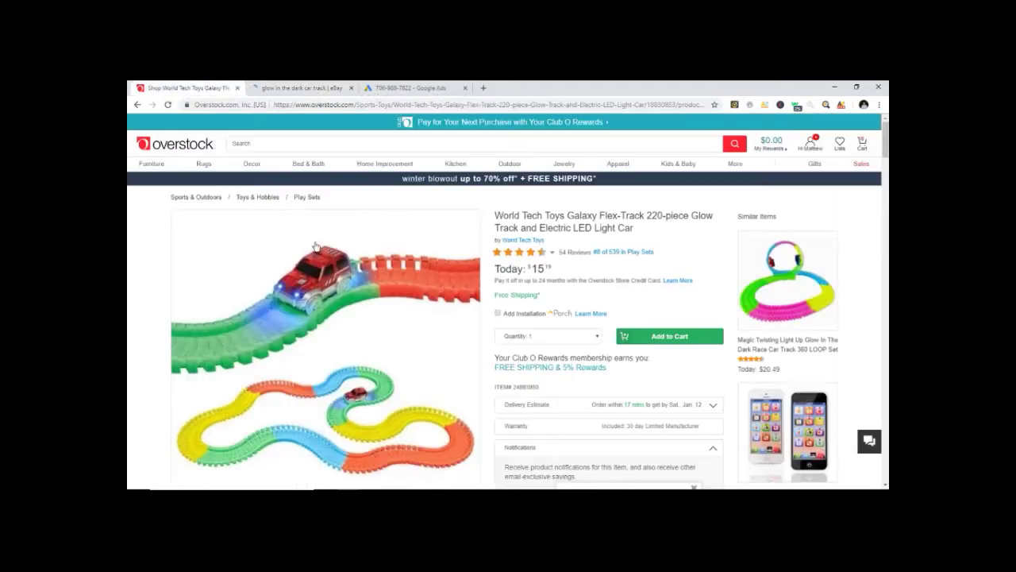
{"action": "left_click", "coordinate": [317, 88]}
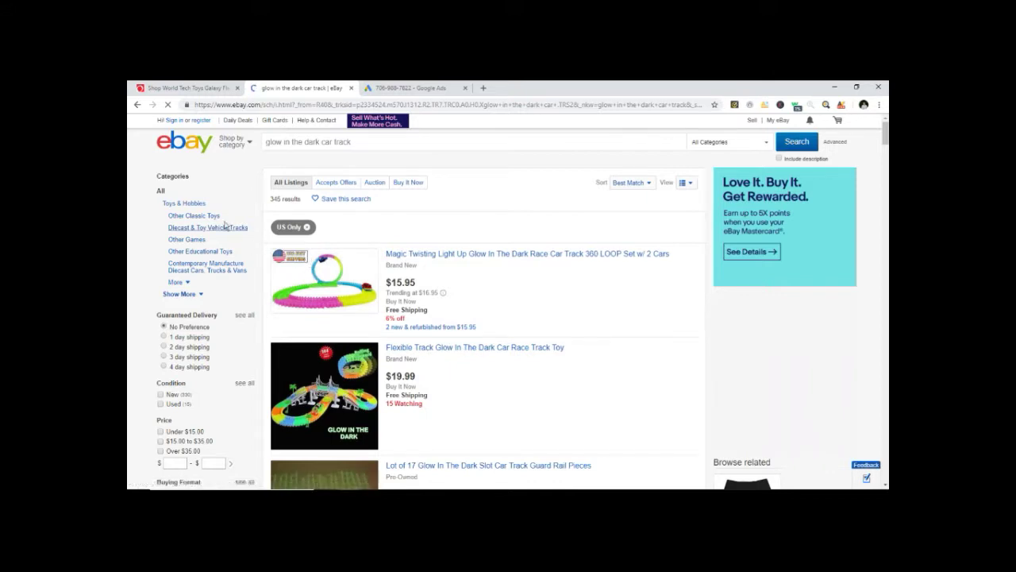
{"action": "left_click", "coordinate": [361, 143]}
{"action": "key", "text": "ctrl+a"}
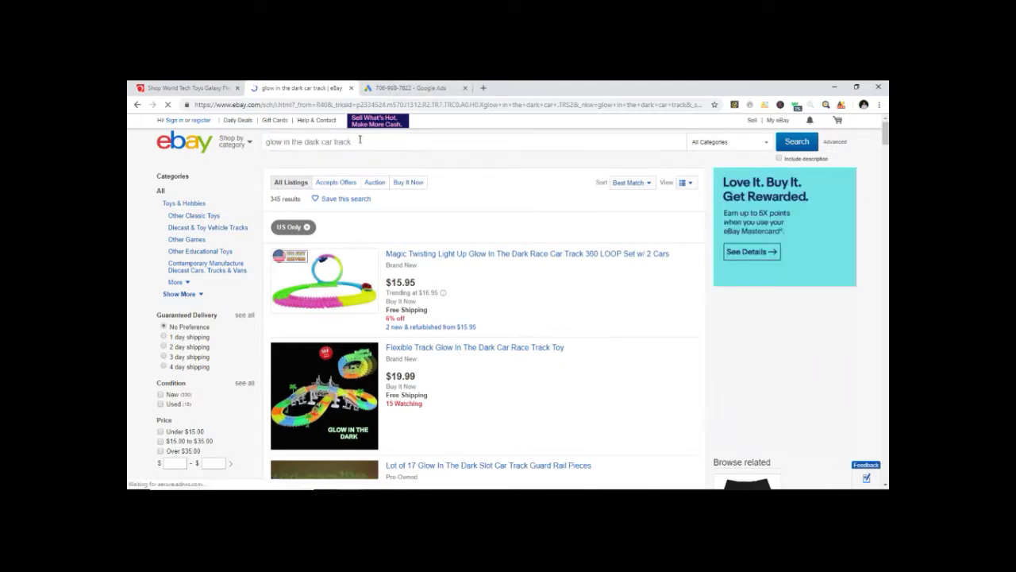
Switch to Google Ads and review the related keyword ideas for "glow in the dark car track" down to the end of the list
{"action": "left_click", "coordinate": [387, 88]}
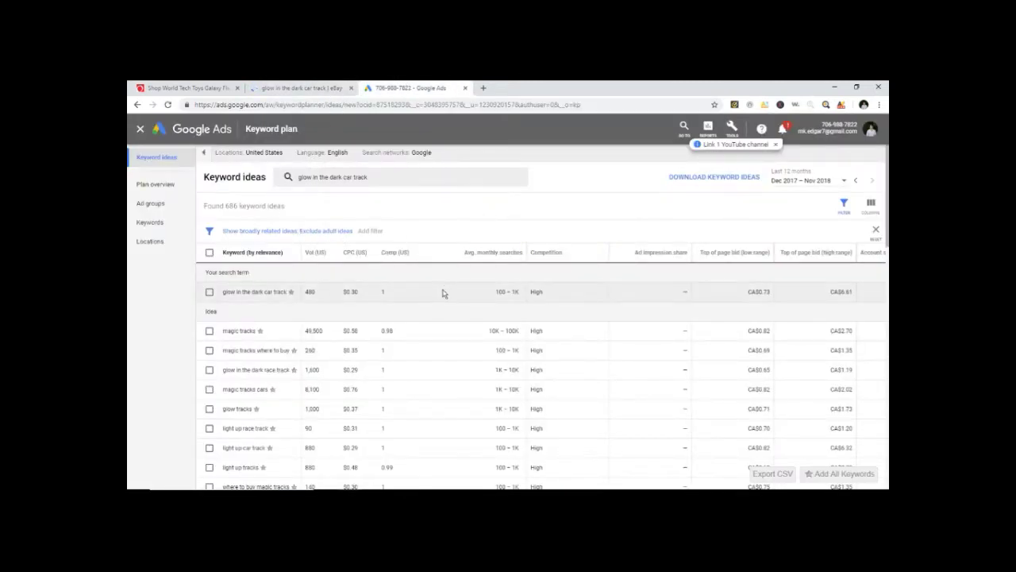
{"action": "scroll", "coordinate": [558, 292], "scroll_direction": "down", "scroll_amount": 10}
{"action": "scroll", "coordinate": [559, 291], "scroll_direction": "down", "scroll_amount": 5}
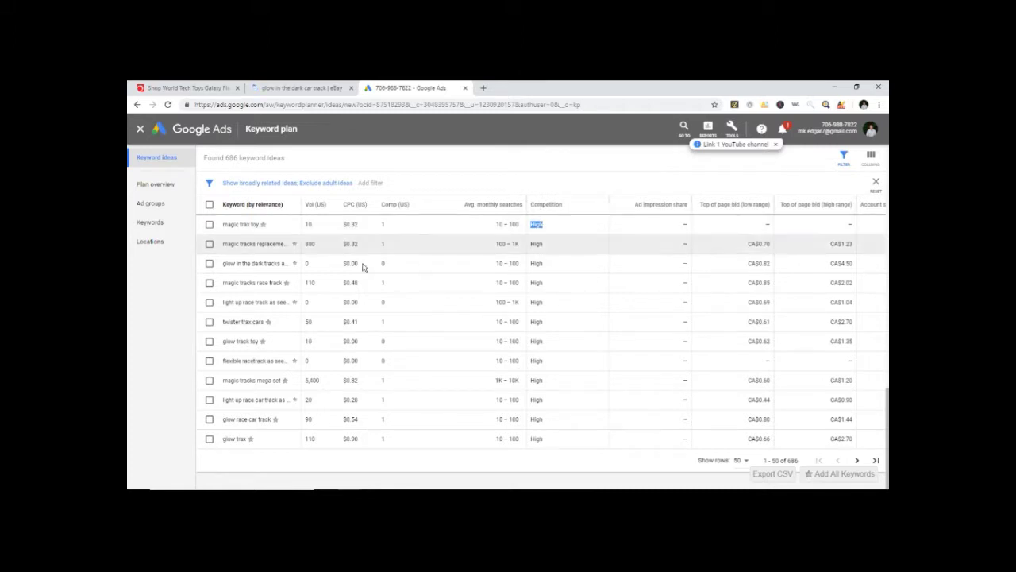
Return to the "glow in the dark car track" search term in Google Ads and check its competition level
{"action": "left_click", "coordinate": [547, 233]}
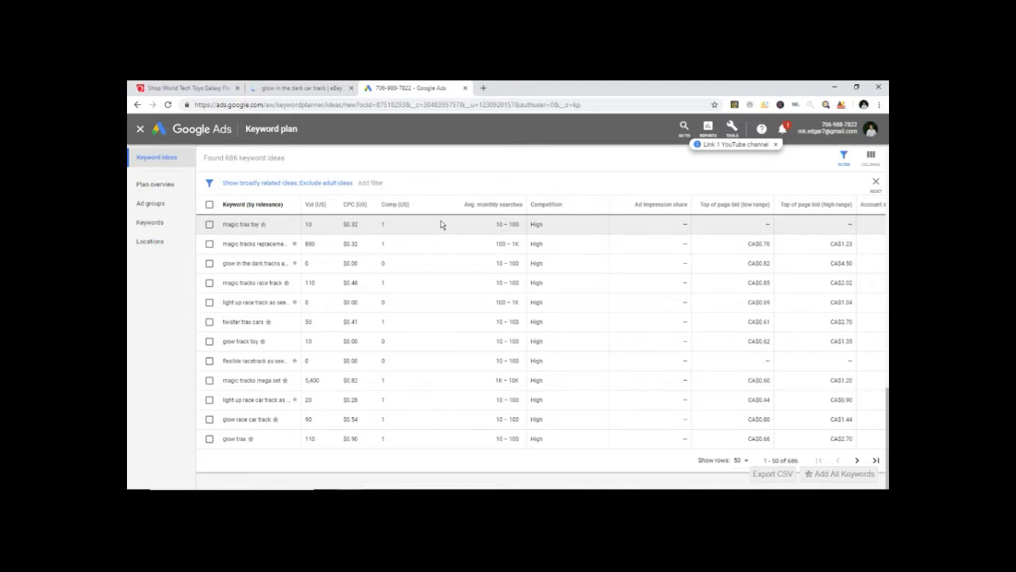
{"action": "scroll", "coordinate": [442, 225], "scroll_direction": "up", "scroll_amount": 10}
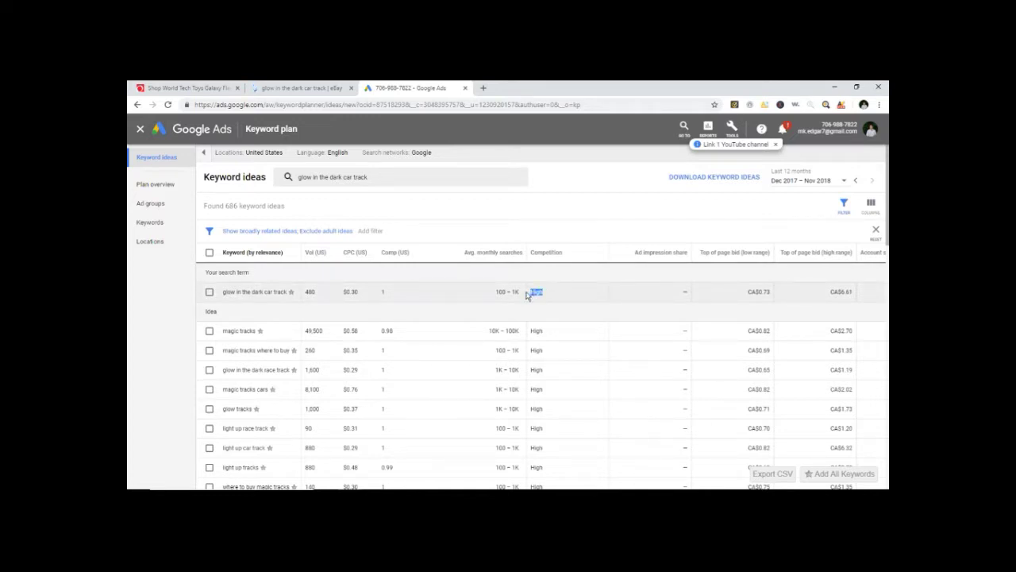
{"action": "left_click", "coordinate": [543, 231]}
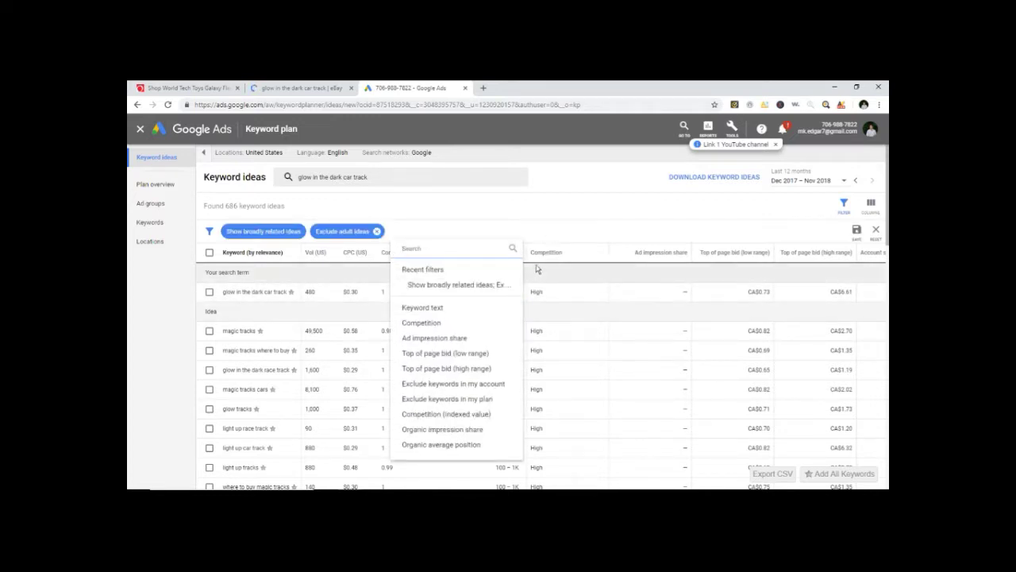
{"action": "left_click", "coordinate": [601, 220]}
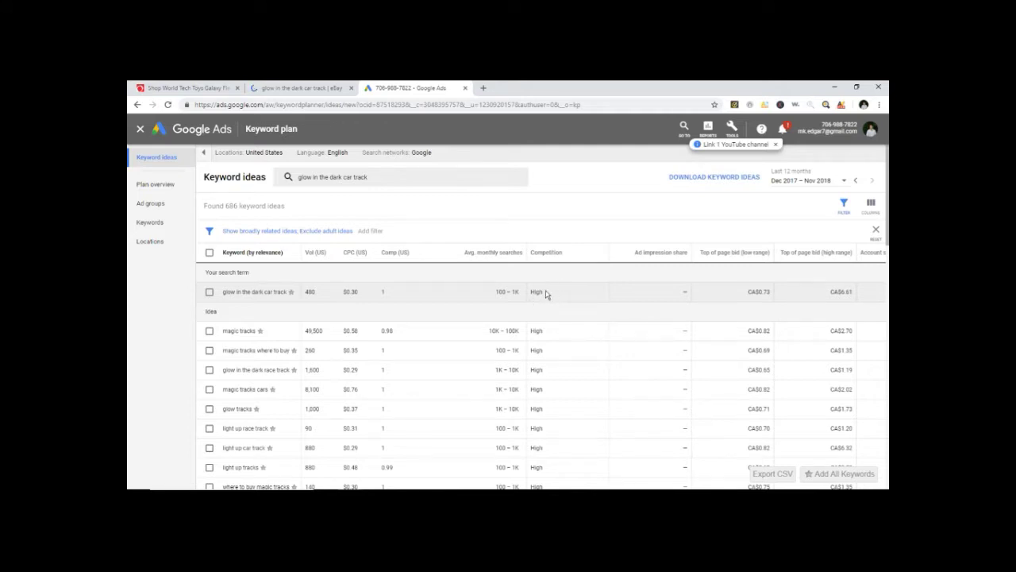
{"action": "left_click_drag", "start_coordinate": [549, 291], "coordinate": [531, 296]}
{"action": "left_click", "coordinate": [475, 292]}
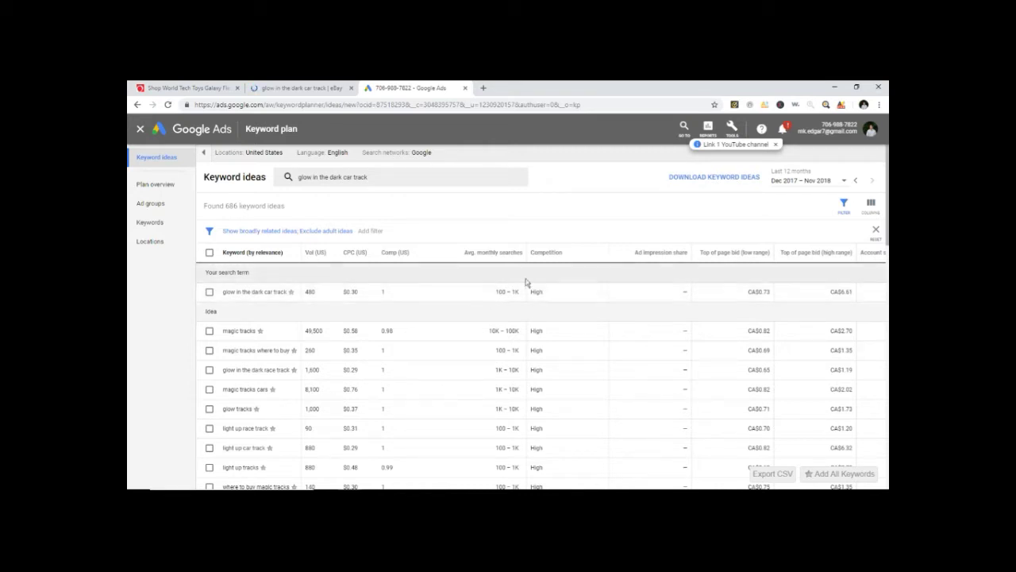
Switch to eBay and compare the "glow in the dark car track" search term with the first listing's title
{"action": "left_click", "coordinate": [311, 88]}
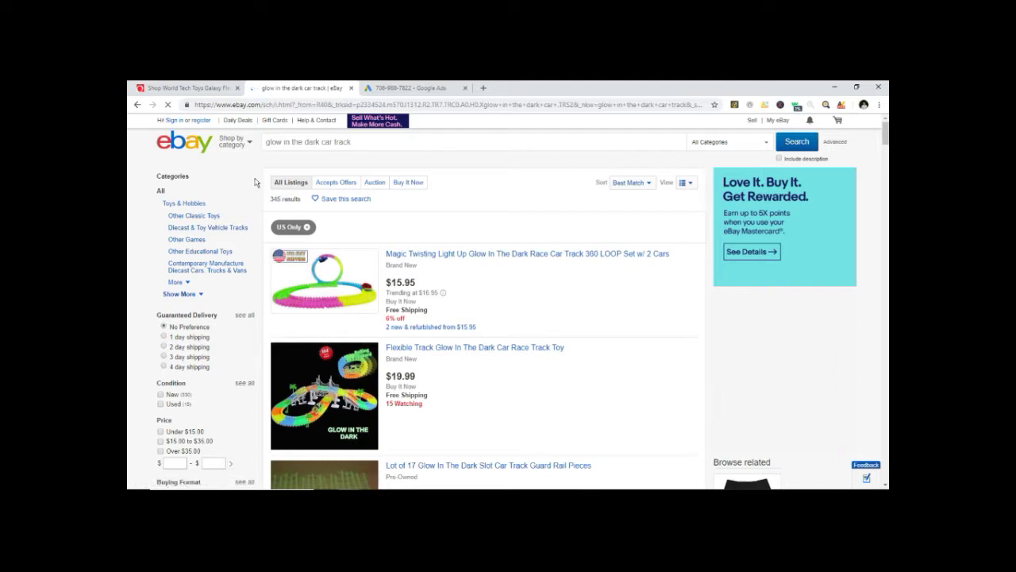
{"action": "left_click_drag", "start_coordinate": [348, 140], "coordinate": [267, 142]}
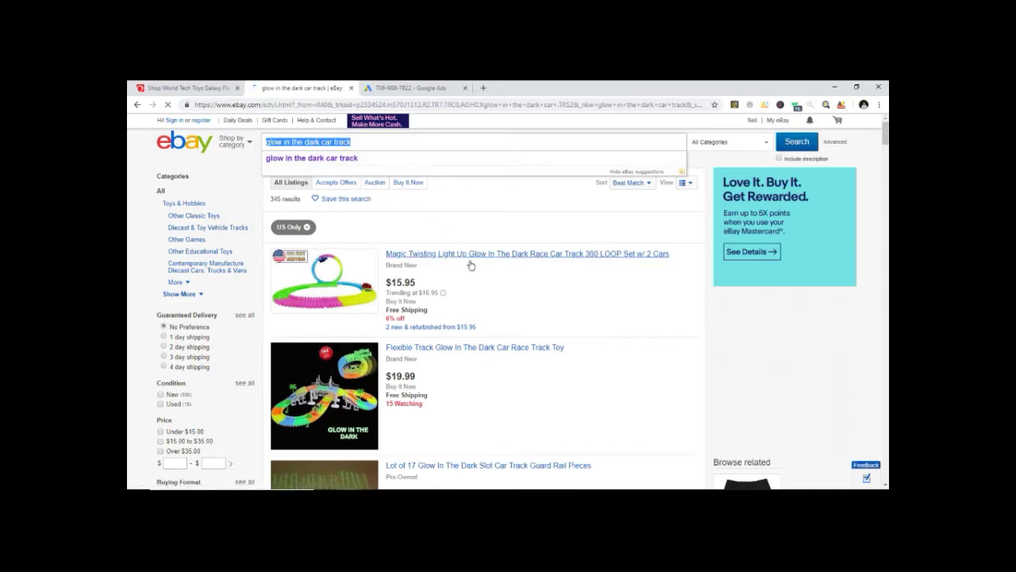
{"action": "scroll", "coordinate": [453, 269], "scroll_direction": "down", "scroll_amount": 2}
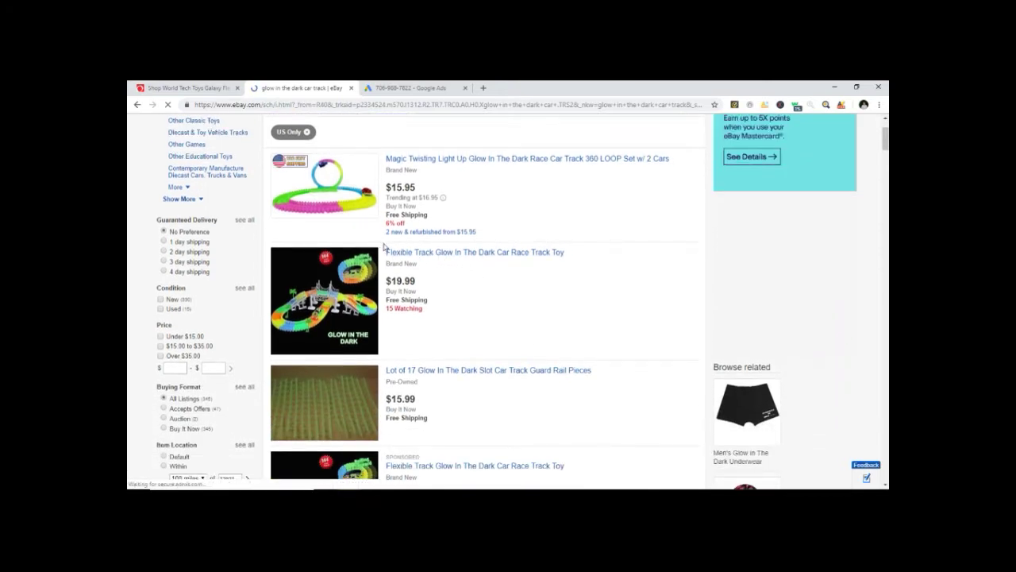
{"action": "scroll", "coordinate": [444, 270], "scroll_direction": "up", "scroll_amount": 2}
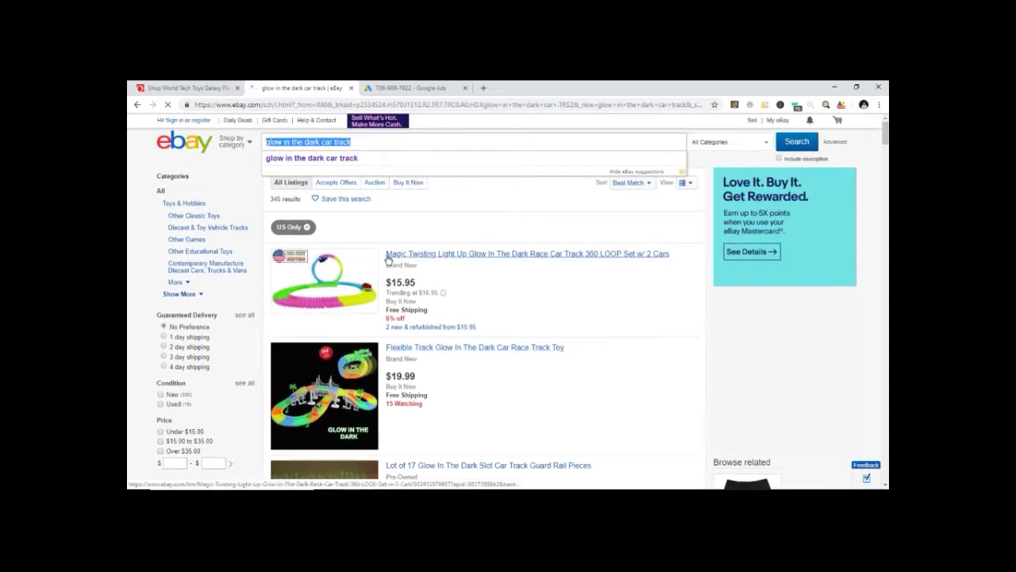
{"action": "left_click_drag", "start_coordinate": [387, 255], "coordinate": [486, 259]}
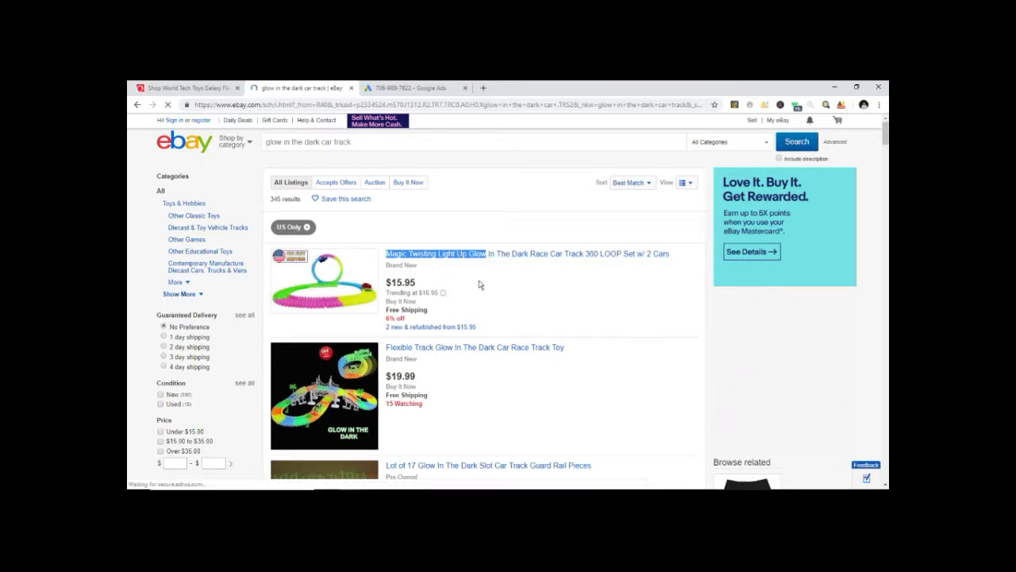
{"action": "left_click", "coordinate": [479, 285]}
Examine the eBay listings for "glow in the dark car track" to see which competing products and prices they offer
{"action": "scroll", "coordinate": [475, 270], "scroll_direction": "down", "scroll_amount": 1}
{"action": "scroll", "coordinate": [438, 186], "scroll_direction": "down", "scroll_amount": 5}
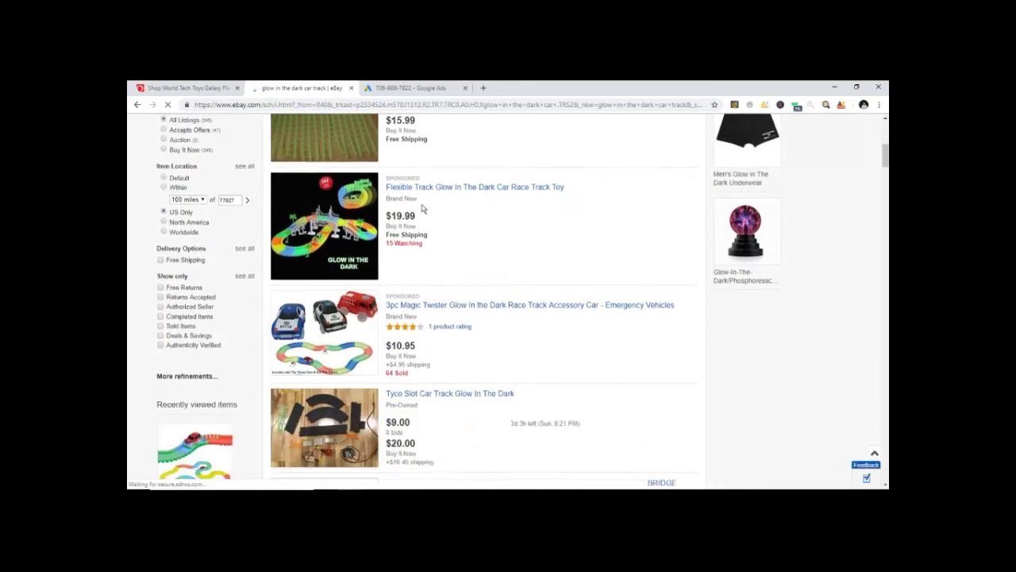
{"action": "scroll", "coordinate": [421, 197], "scroll_direction": "down", "scroll_amount": 8}
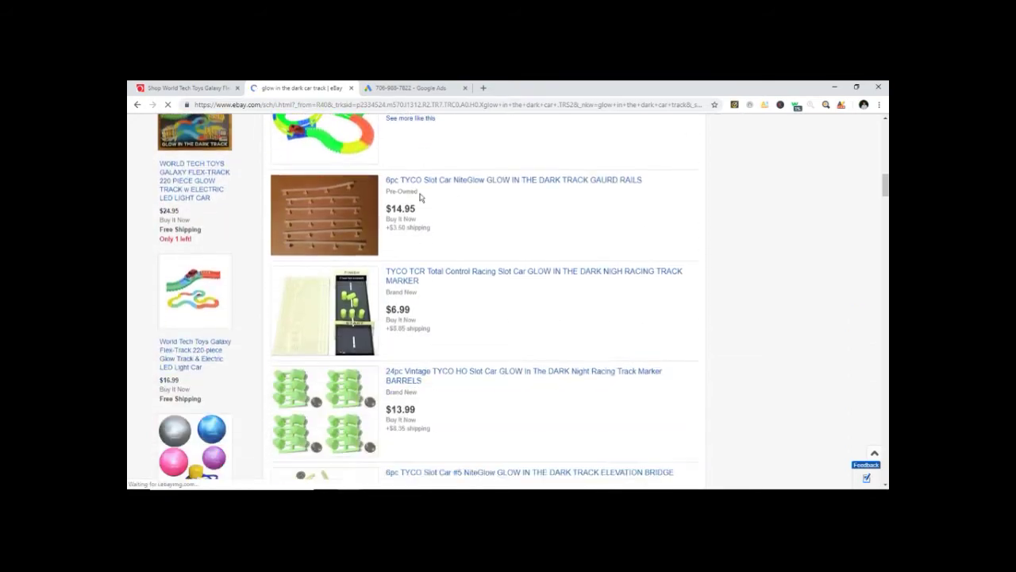
{"action": "scroll", "coordinate": [428, 203], "scroll_direction": "down", "scroll_amount": 4}
{"action": "scroll", "coordinate": [437, 222], "scroll_direction": "up", "scroll_amount": 20}
{"action": "scroll", "coordinate": [469, 365], "scroll_direction": "down", "scroll_amount": 4}
{"action": "scroll", "coordinate": [435, 345], "scroll_direction": "down", "scroll_amount": 10}
{"action": "scroll", "coordinate": [455, 338], "scroll_direction": "up", "scroll_amount": 15}
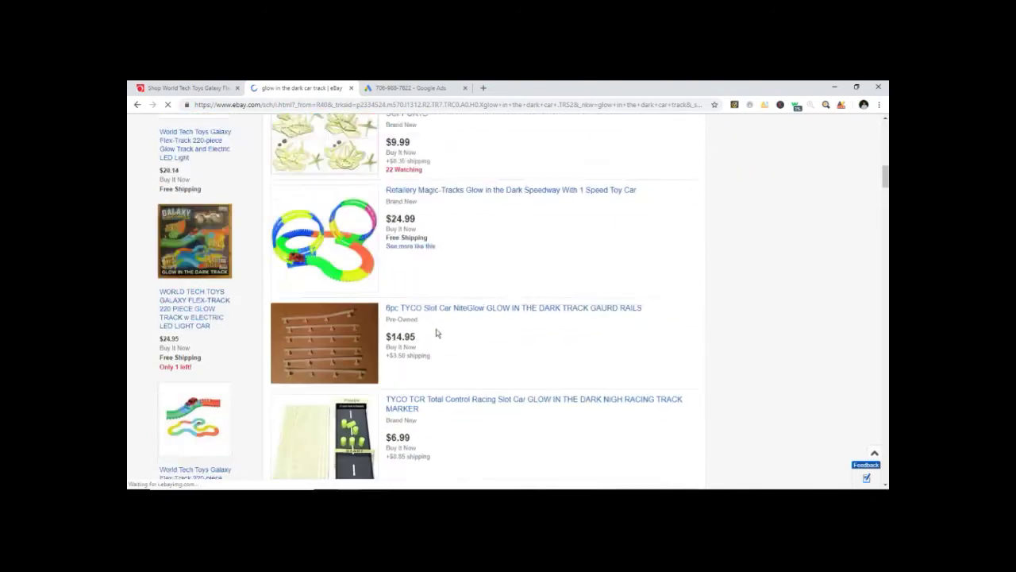
{"action": "scroll", "coordinate": [447, 345], "scroll_direction": "down", "scroll_amount": 3}
{"action": "scroll", "coordinate": [460, 238], "scroll_direction": "up", "scroll_amount": 1}
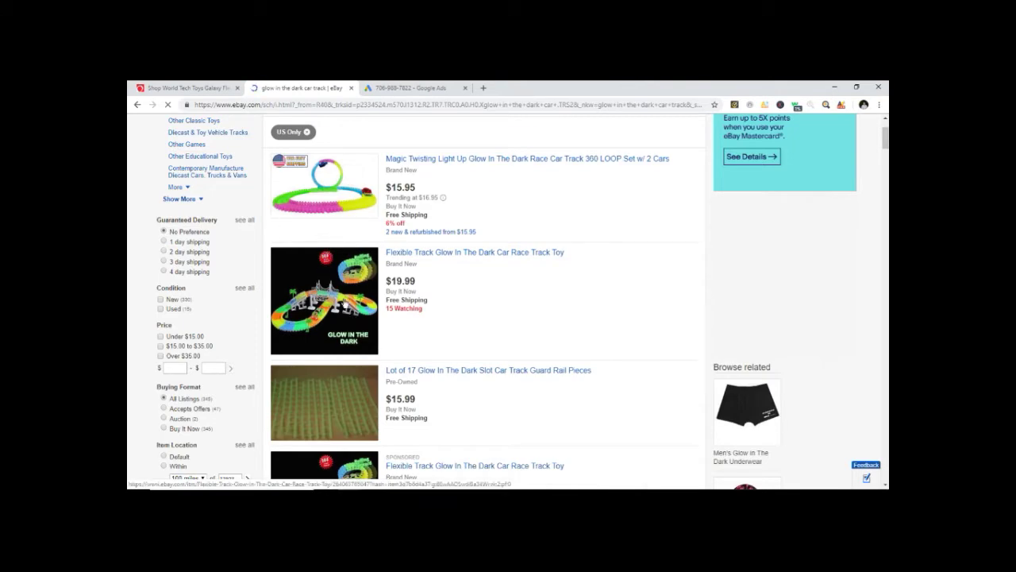
Check the Galaxy Flex-Track product on Overstock, and look through the eBay listings for similar track sets
{"action": "left_click", "coordinate": [187, 88]}
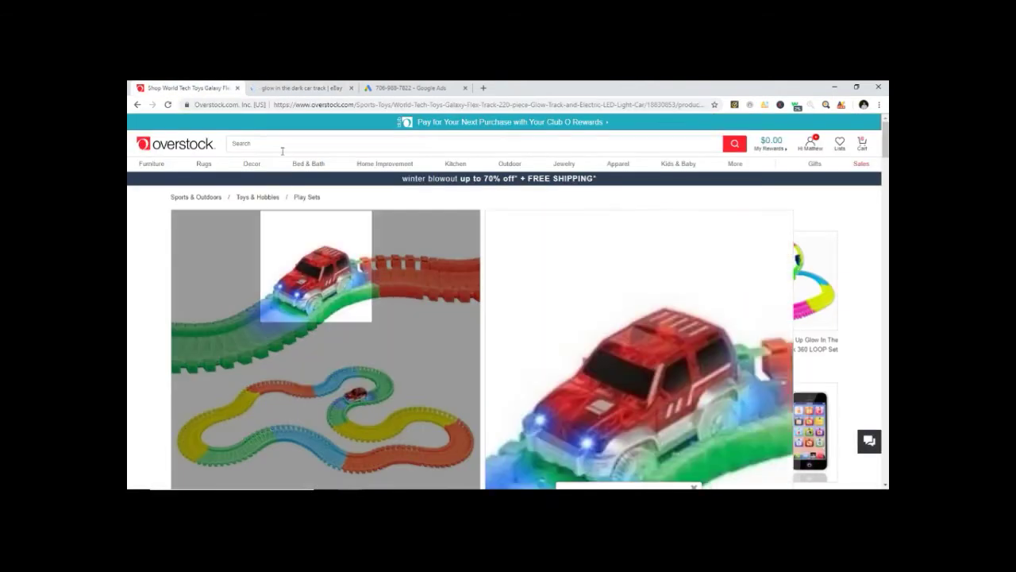
{"action": "left_click", "coordinate": [295, 89]}
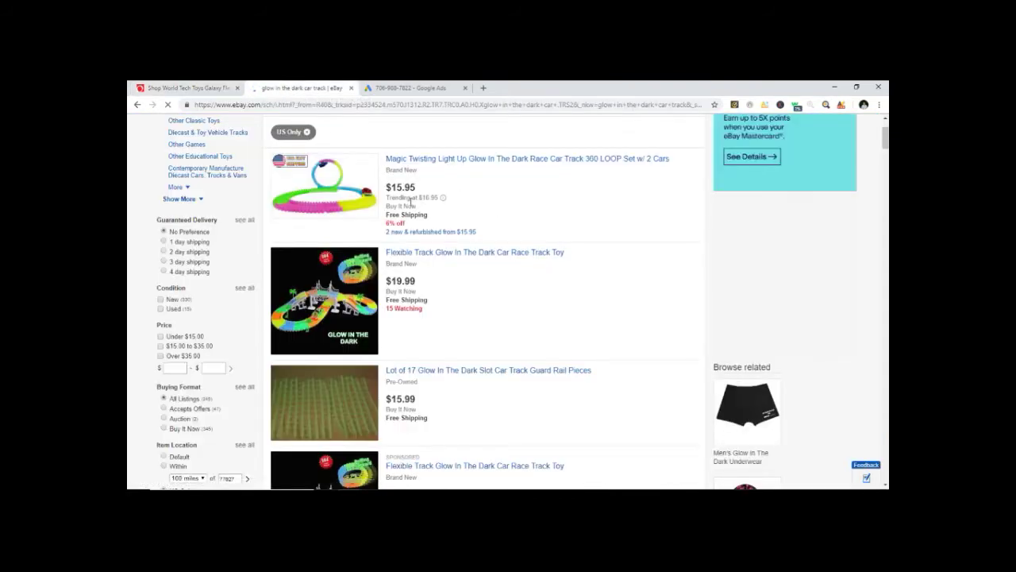
{"action": "scroll", "coordinate": [407, 206], "scroll_direction": "down", "scroll_amount": 2}
{"action": "scroll", "coordinate": [420, 218], "scroll_direction": "down", "scroll_amount": 5}
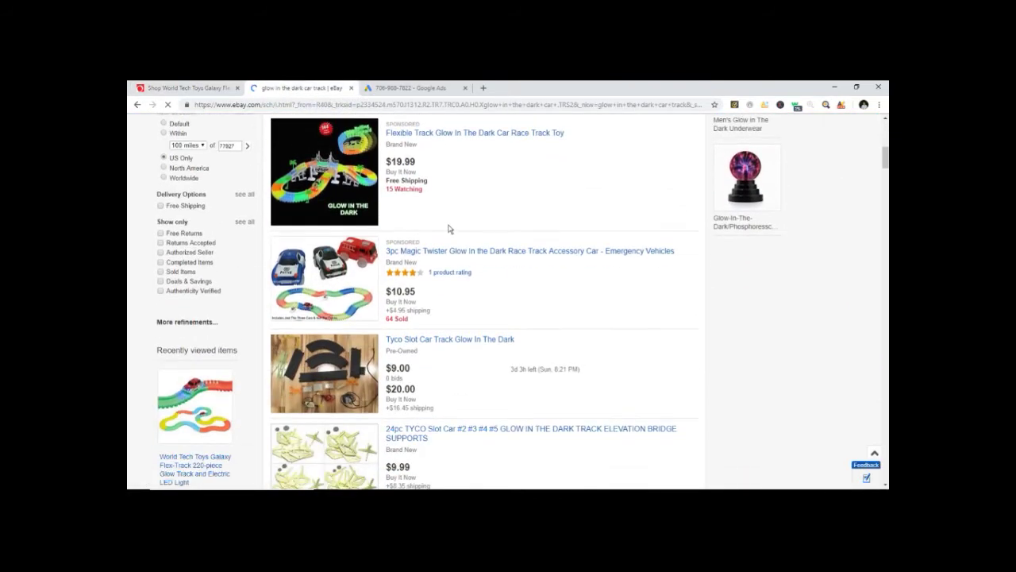
{"action": "scroll", "coordinate": [451, 223], "scroll_direction": "down", "scroll_amount": 7}
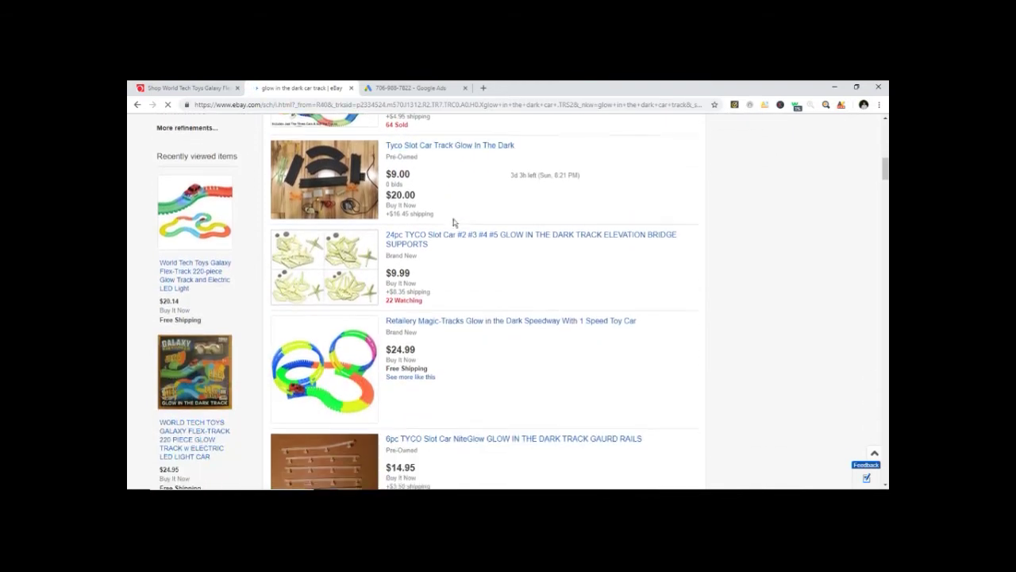
{"action": "scroll", "coordinate": [454, 225], "scroll_direction": "down", "scroll_amount": 7}
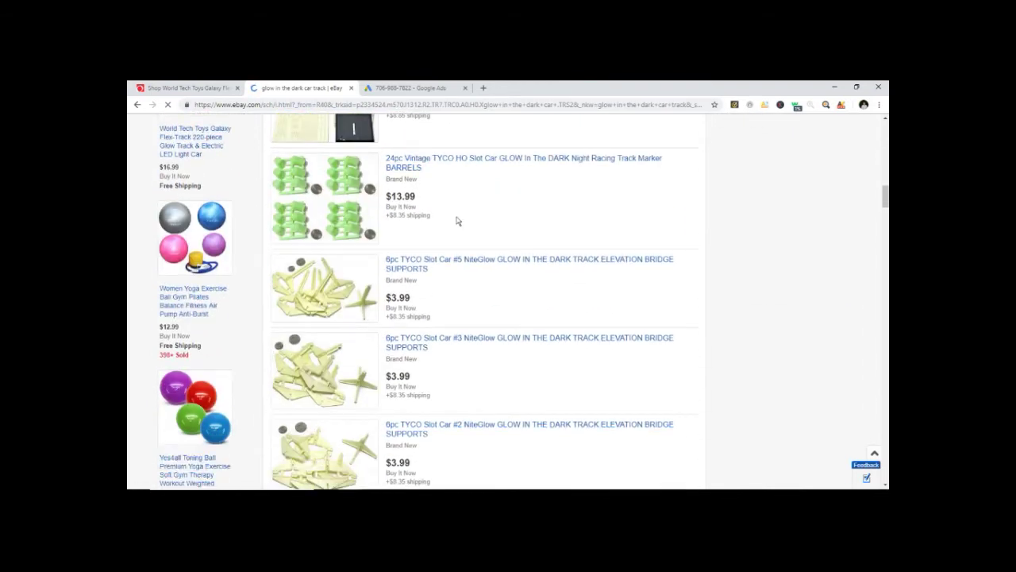
{"action": "scroll", "coordinate": [457, 220], "scroll_direction": "up", "scroll_amount": 20}
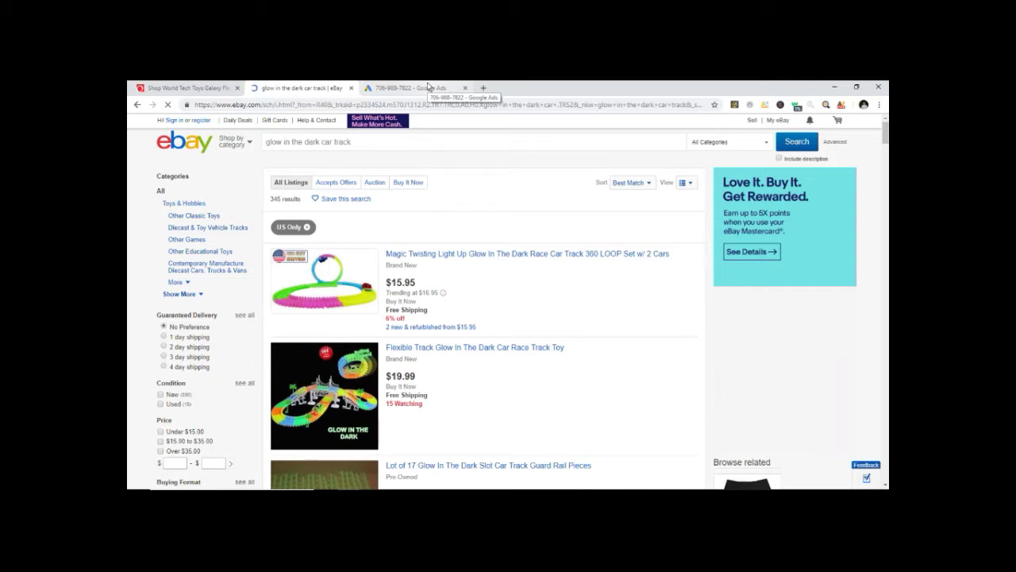
Check eBay's search suggestions for "dog bed" and "baby toy", and open the results for "baby toy strap"
{"action": "left_click", "coordinate": [411, 137]}
{"action": "type", "text": "dog bed"}
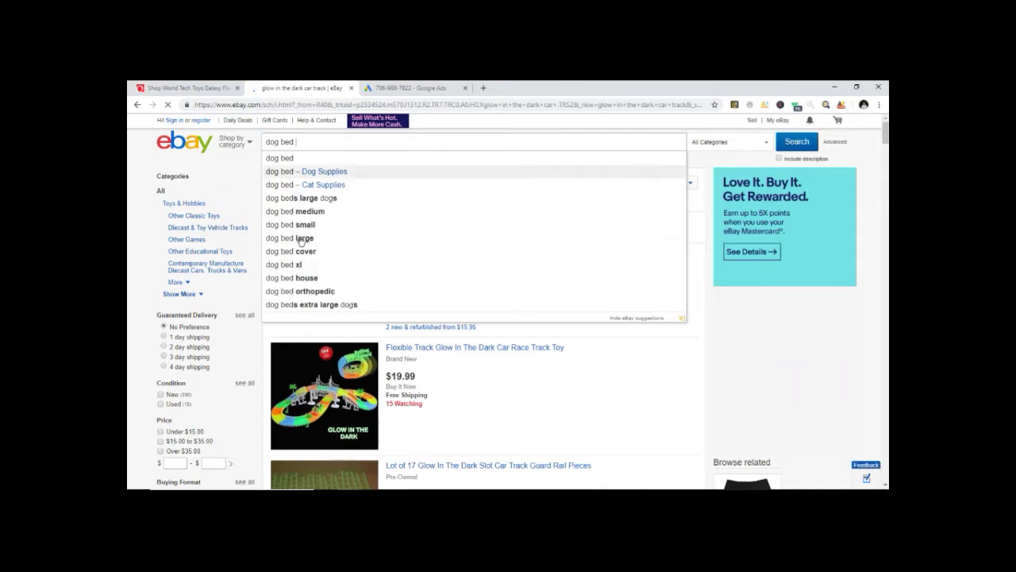
{"action": "left_click_drag", "start_coordinate": [295, 142], "coordinate": [223, 151]}
{"action": "type", "text": "baby toy"}
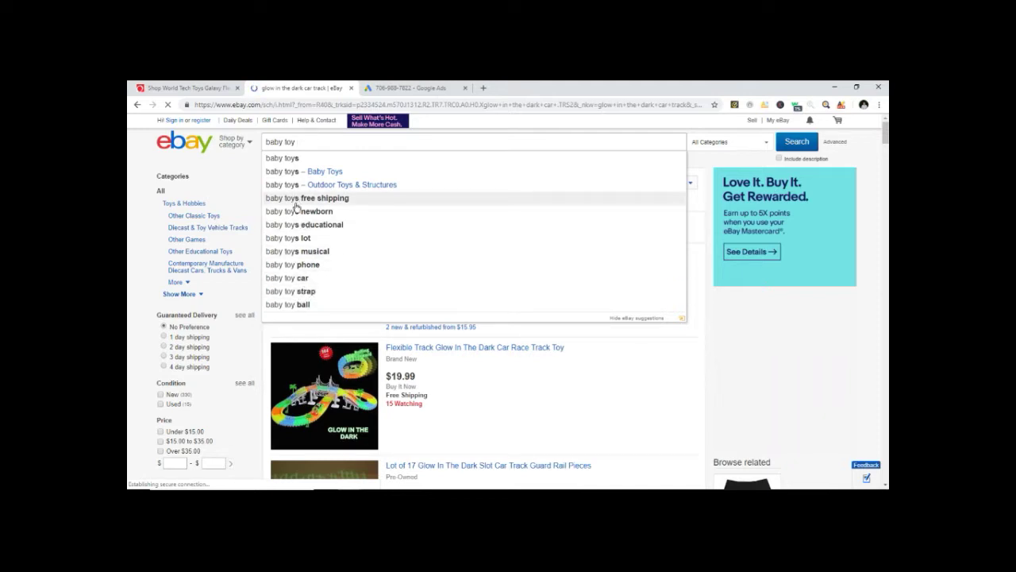
{"action": "left_click", "coordinate": [316, 293]}
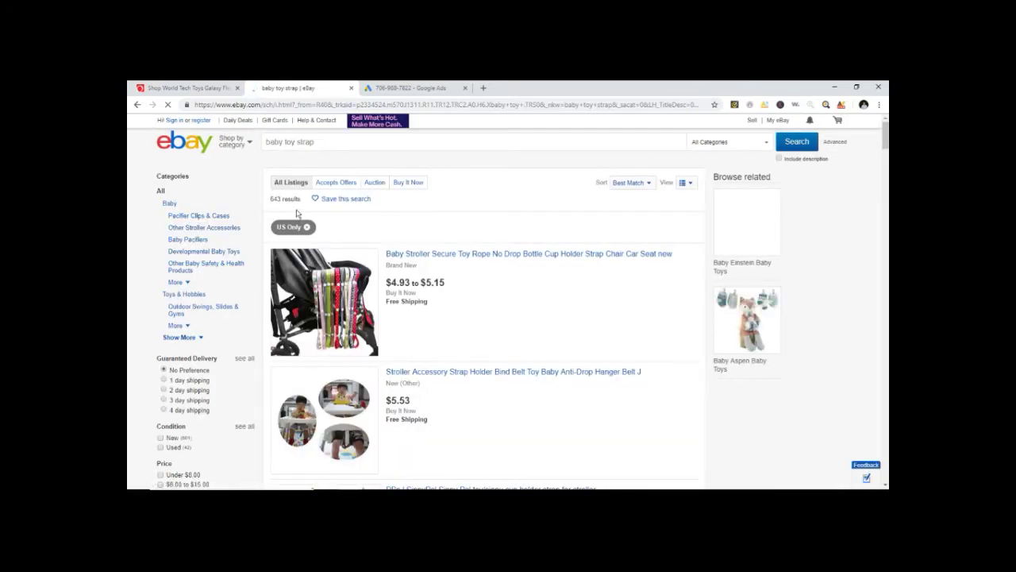
Check the "baby toy strap" search term against its eBay result count
{"action": "left_click", "coordinate": [317, 147]}
{"action": "left_click", "coordinate": [321, 142]}
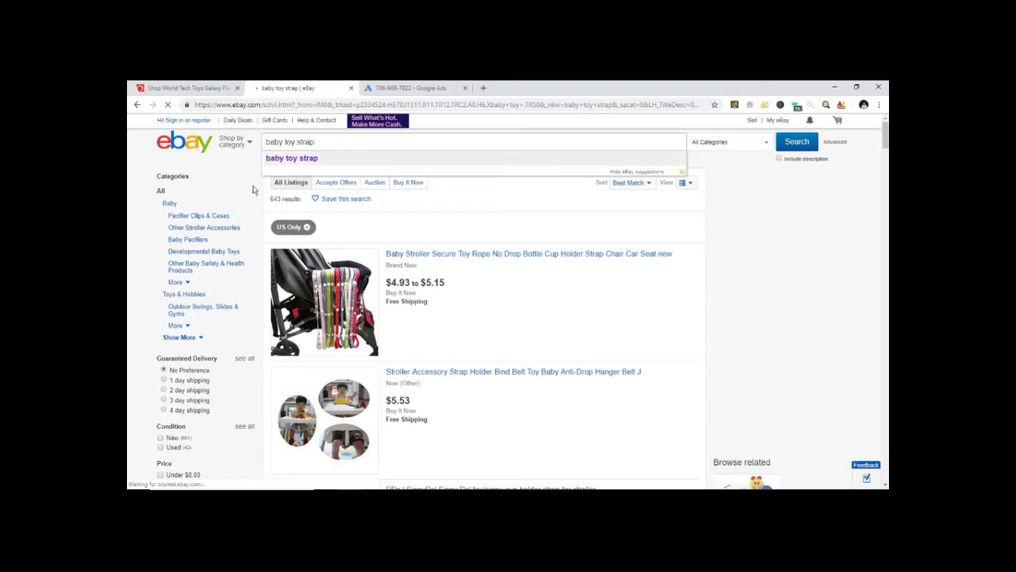
{"action": "left_click", "coordinate": [318, 156]}
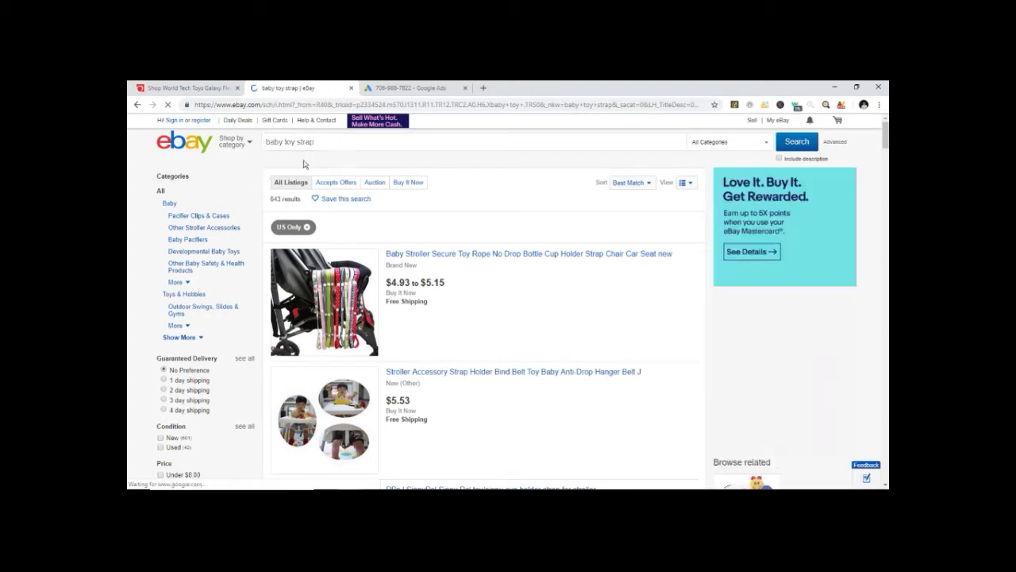
{"action": "left_click", "coordinate": [321, 140]}
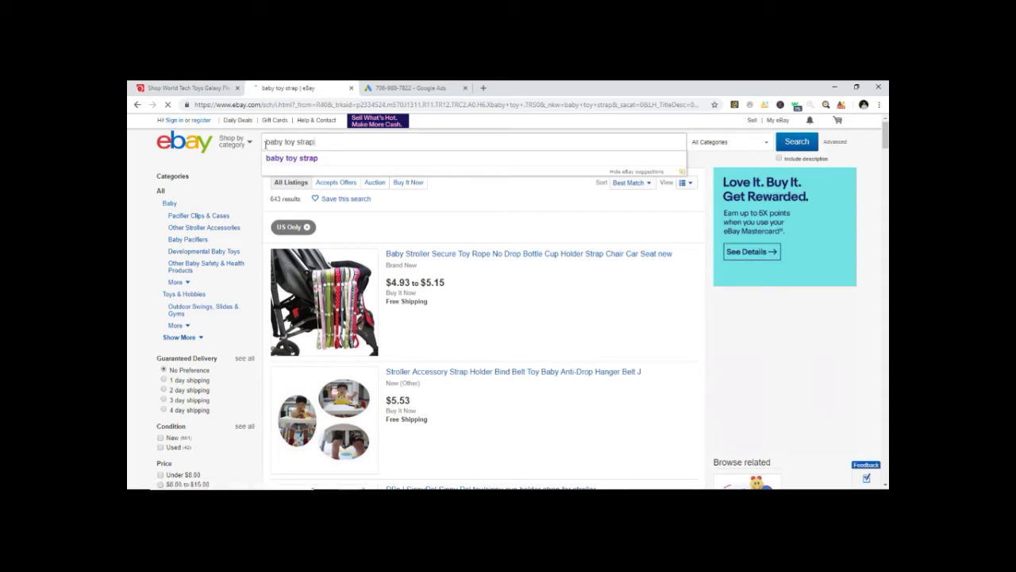
{"action": "left_click", "coordinate": [250, 169]}
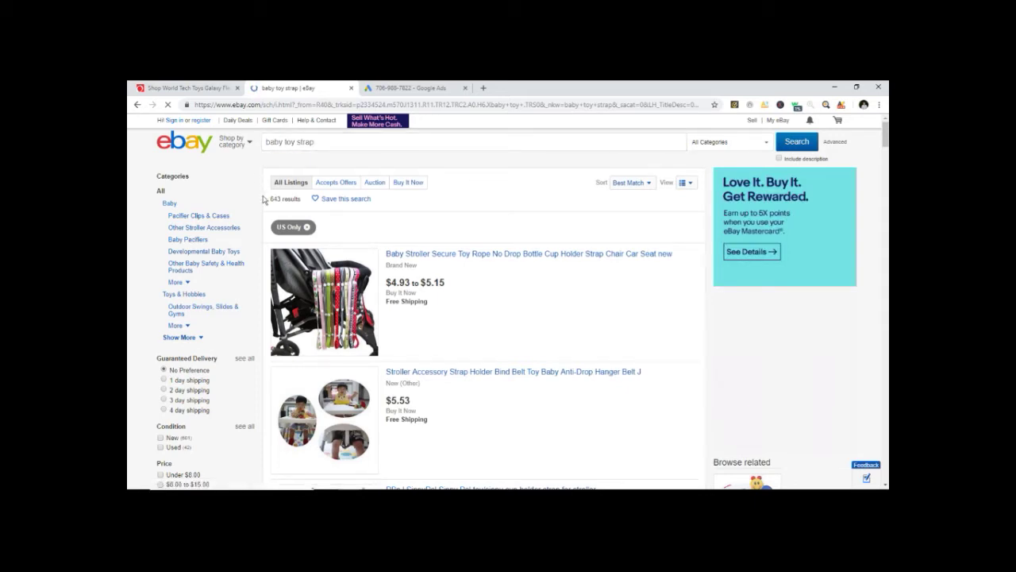
{"action": "left_click_drag", "start_coordinate": [269, 202], "coordinate": [301, 204]}
{"action": "left_click_drag", "start_coordinate": [315, 143], "coordinate": [237, 185]}
{"action": "left_click", "coordinate": [236, 184]}
Try extending the search term with "toy kids fun stuff", and rerun the original "baby toy strap" search
{"action": "left_click", "coordinate": [334, 145]}
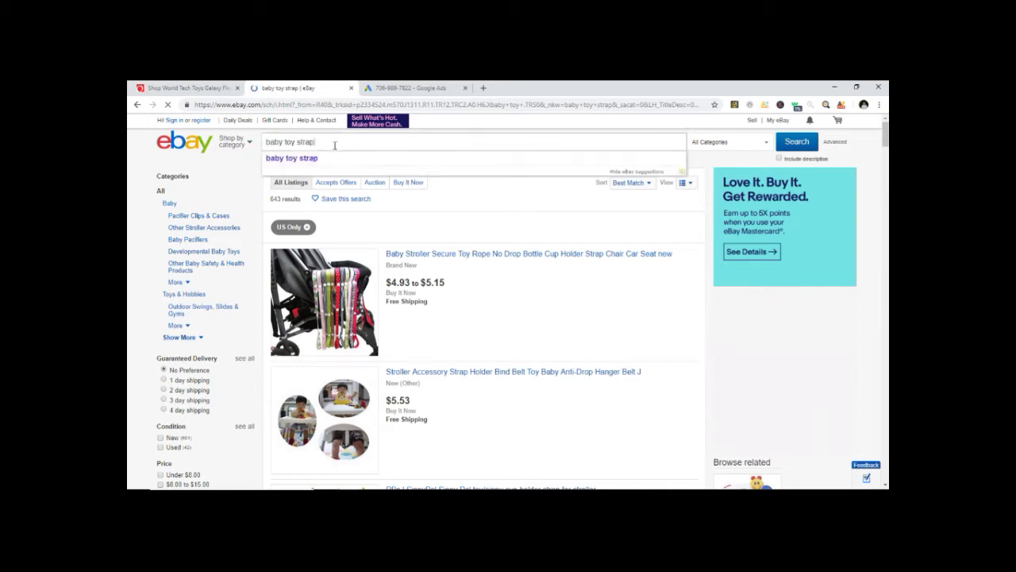
{"action": "type", "text": "toy"}
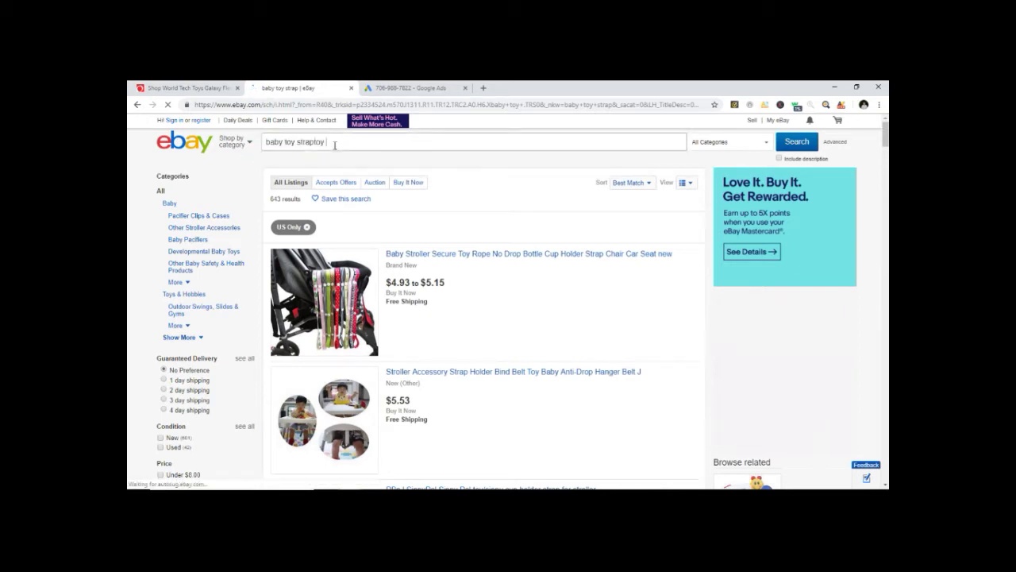
{"action": "type", "text": " kids fun stuff"}
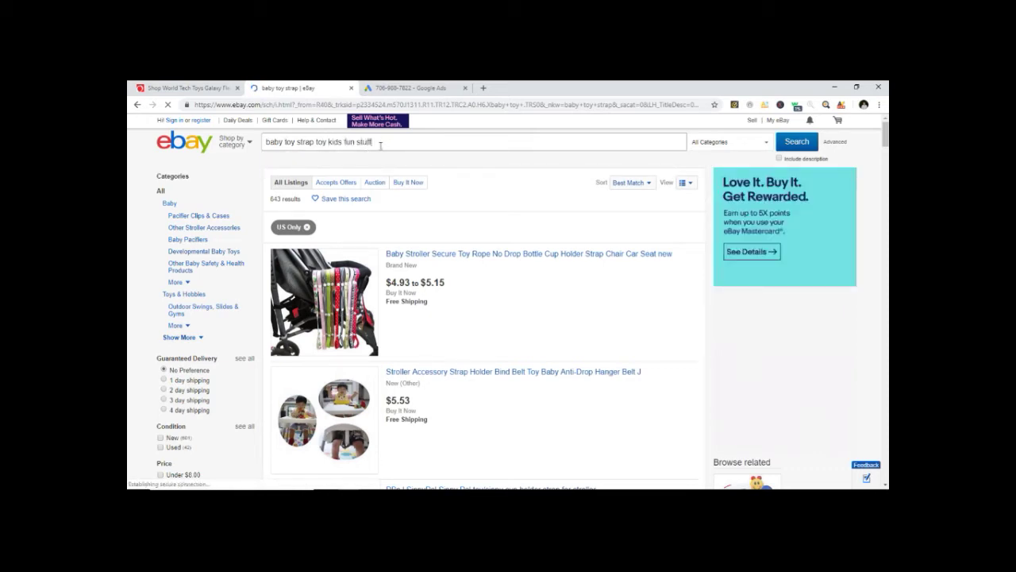
{"action": "left_click_drag", "start_coordinate": [378, 142], "coordinate": [326, 146]}
{"action": "key", "text": "BackSpace"}
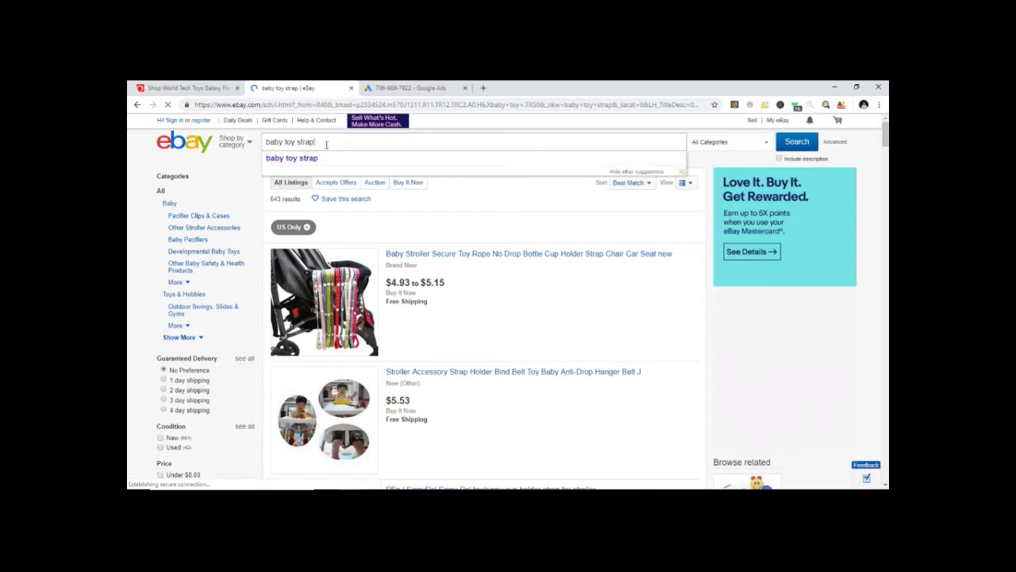
{"action": "key", "text": "Return"}
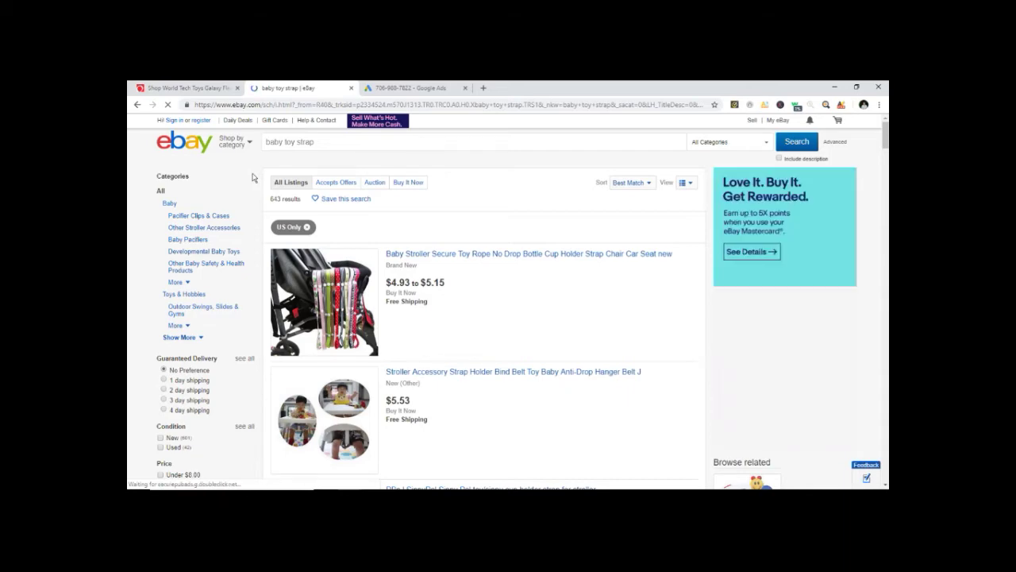
Look through the eBay listings for "baby toy strap", examining the products, titles and prices
{"action": "scroll", "coordinate": [378, 207], "scroll_direction": "down", "scroll_amount": 1}
{"action": "scroll", "coordinate": [379, 208], "scroll_direction": "down", "scroll_amount": 5}
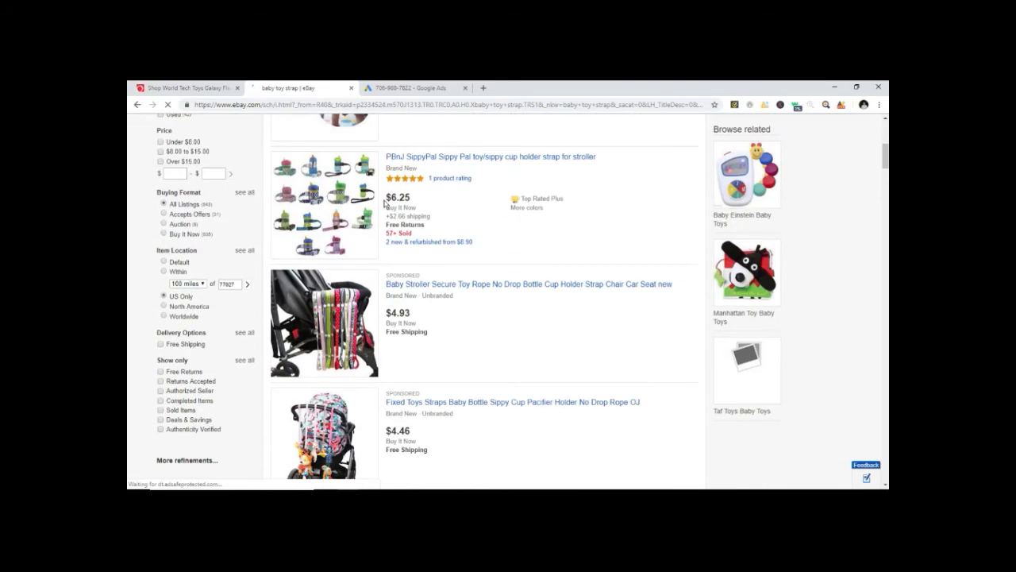
{"action": "scroll", "coordinate": [425, 216], "scroll_direction": "down", "scroll_amount": 10}
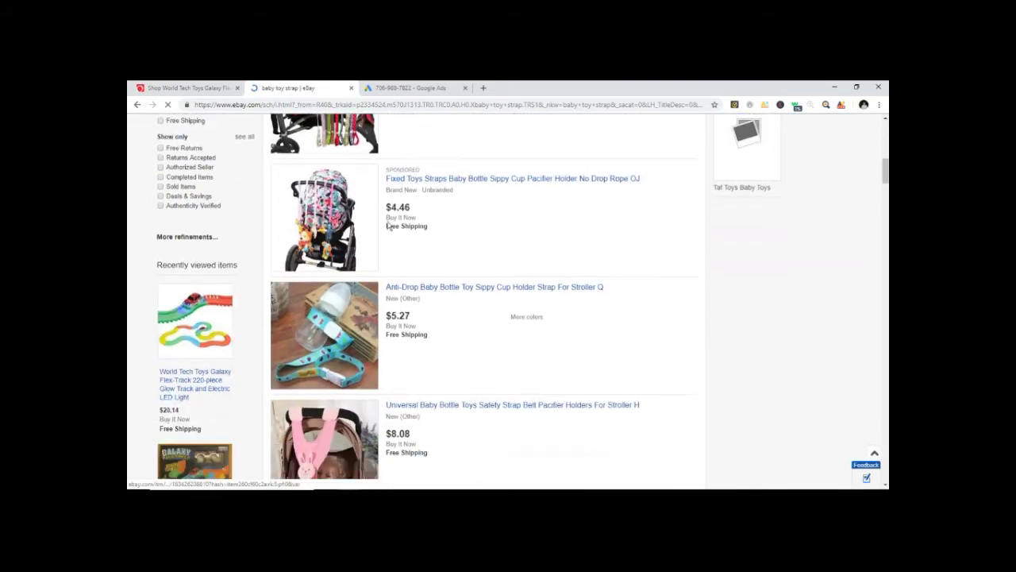
{"action": "scroll", "coordinate": [425, 218], "scroll_direction": "down", "scroll_amount": 3}
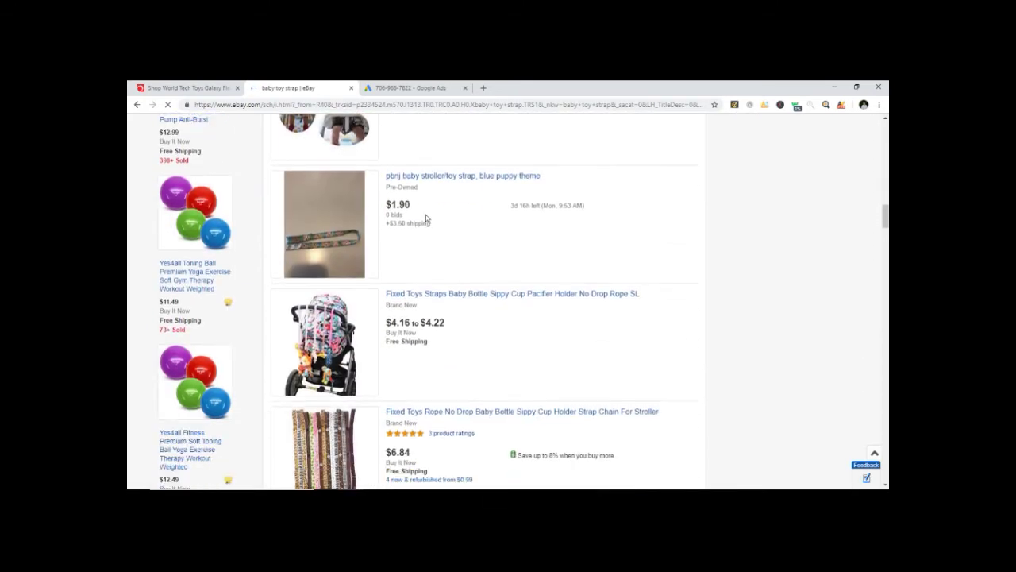
{"action": "scroll", "coordinate": [427, 217], "scroll_direction": "down", "scroll_amount": 5}
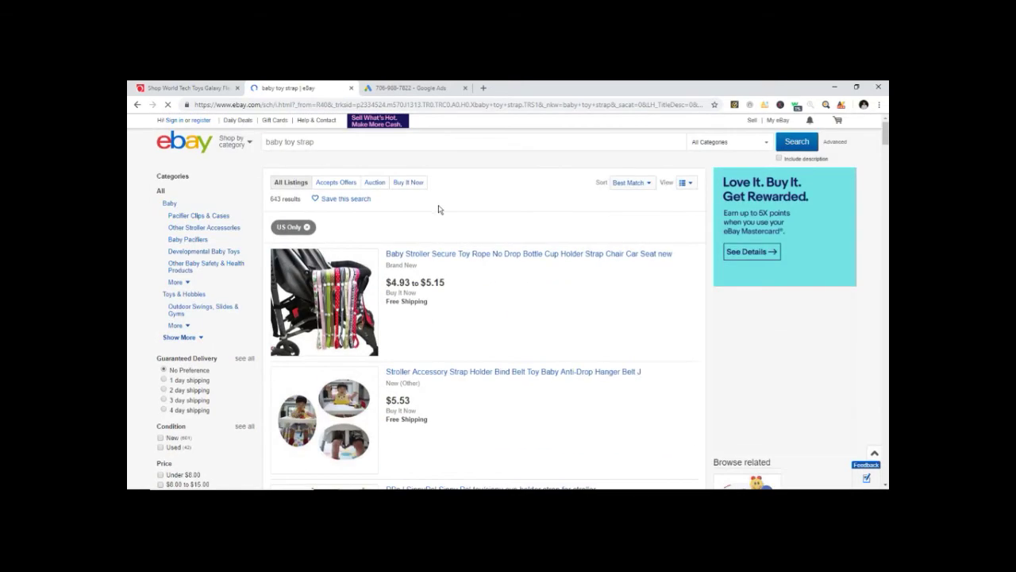
{"action": "left_click", "coordinate": [392, 146]}
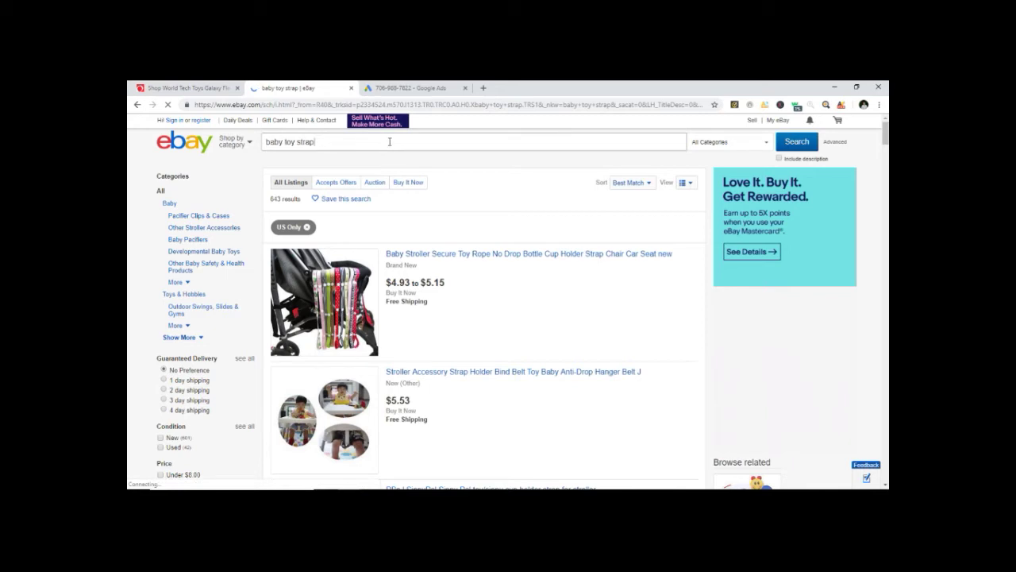
{"action": "left_click", "coordinate": [249, 174]}
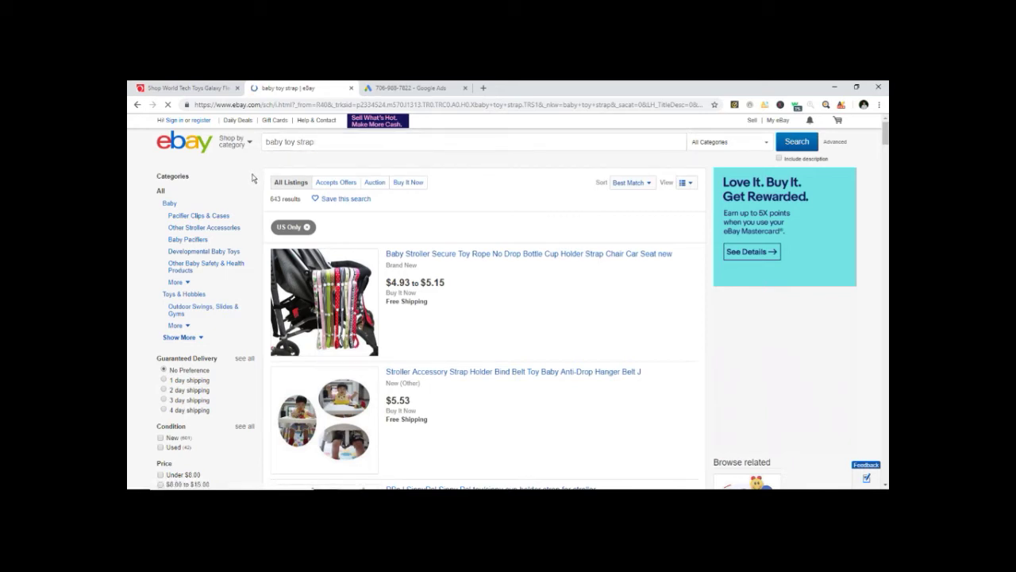
Replace the eBay search term with "iphone" to check its search suggestions, and clear the term without running the search
{"action": "left_click", "coordinate": [335, 141]}
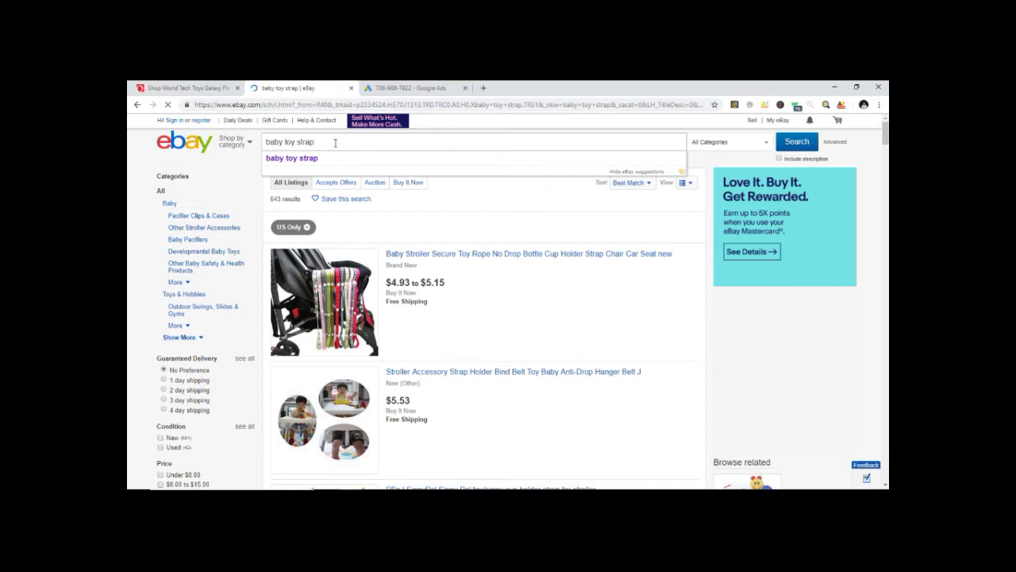
{"action": "key", "text": "BackSpace"}
{"action": "key", "text": "BackSpace"}
{"action": "key", "text": "BackSpace"}
{"action": "key", "text": "BackSpace"}
{"action": "key", "text": "BackSpace"}
{"action": "key", "text": "BackSpace"}
{"action": "key", "text": "BackSpace"}
{"action": "key", "text": "BackSpace"}
{"action": "key", "text": "BackSpace"}
{"action": "key", "text": "BackSpace"}
{"action": "key", "text": "BackSpace"}
{"action": "key", "text": "BackSpace"}
{"action": "key", "text": "BackSpace"}
{"action": "key", "text": "BackSpace"}
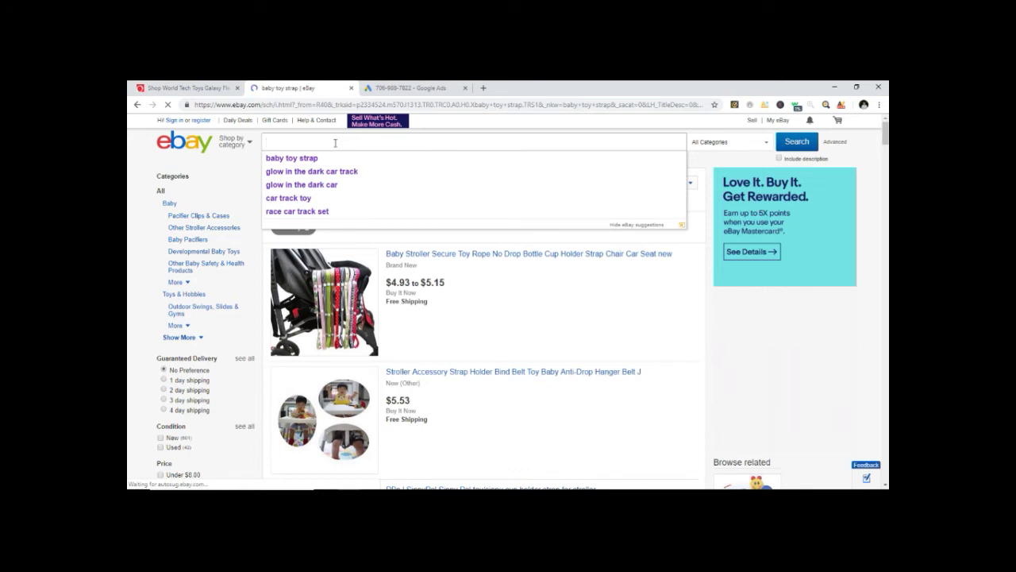
{"action": "type", "text": "iphone"}
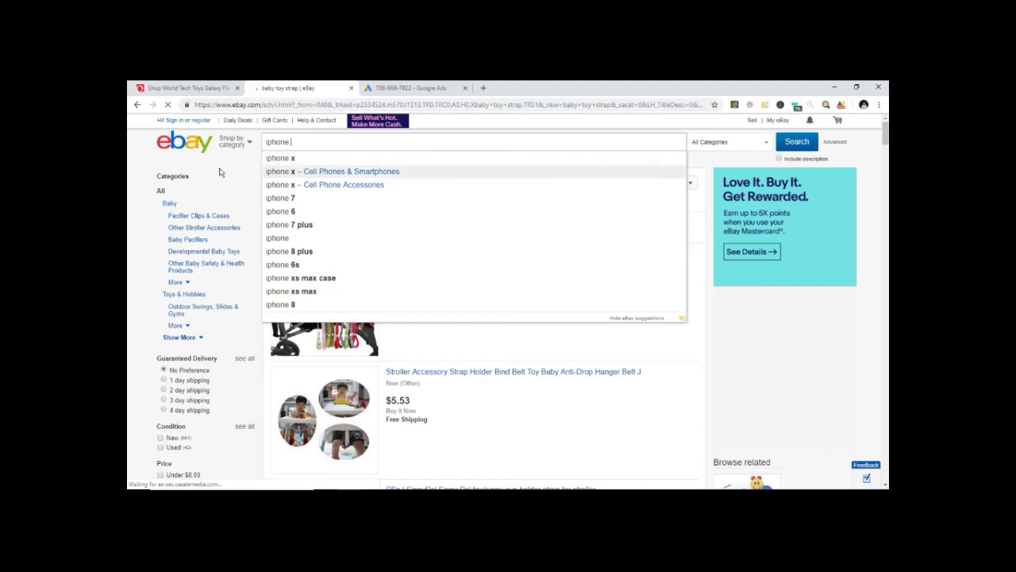
{"action": "key", "text": "ctrl+a"}
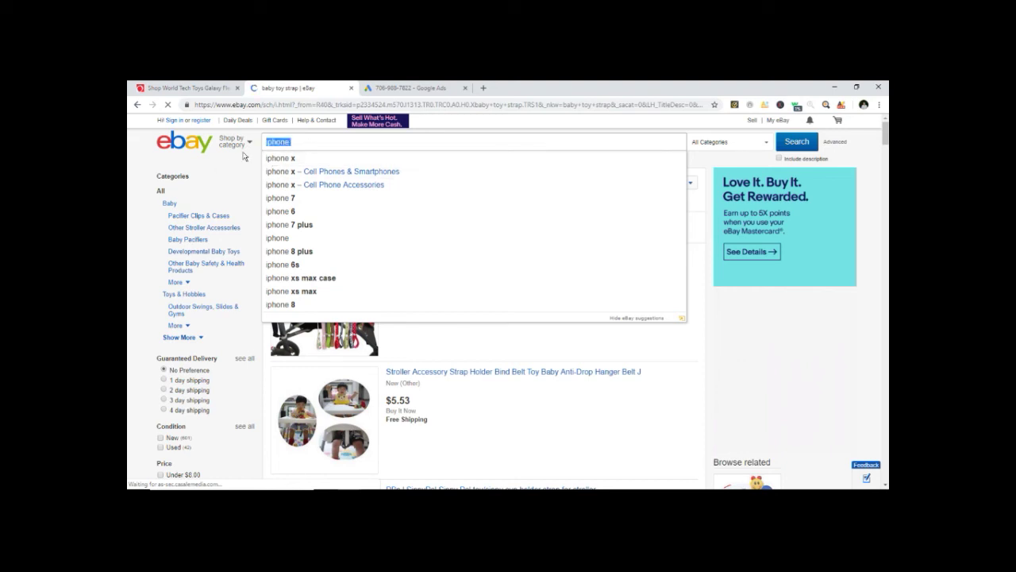
{"action": "key", "text": "BackSpace"}
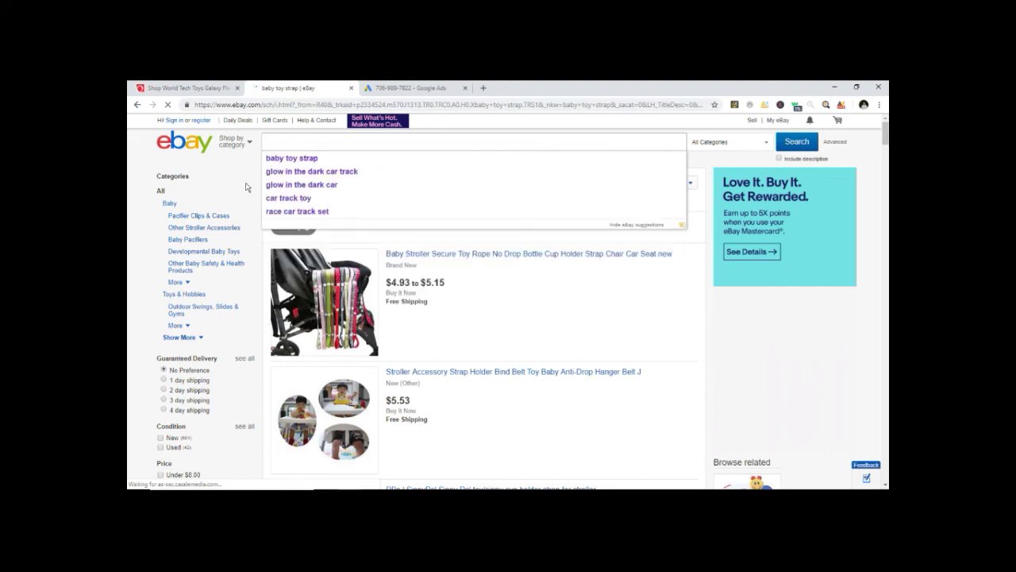
{"action": "left_click", "coordinate": [246, 187]}
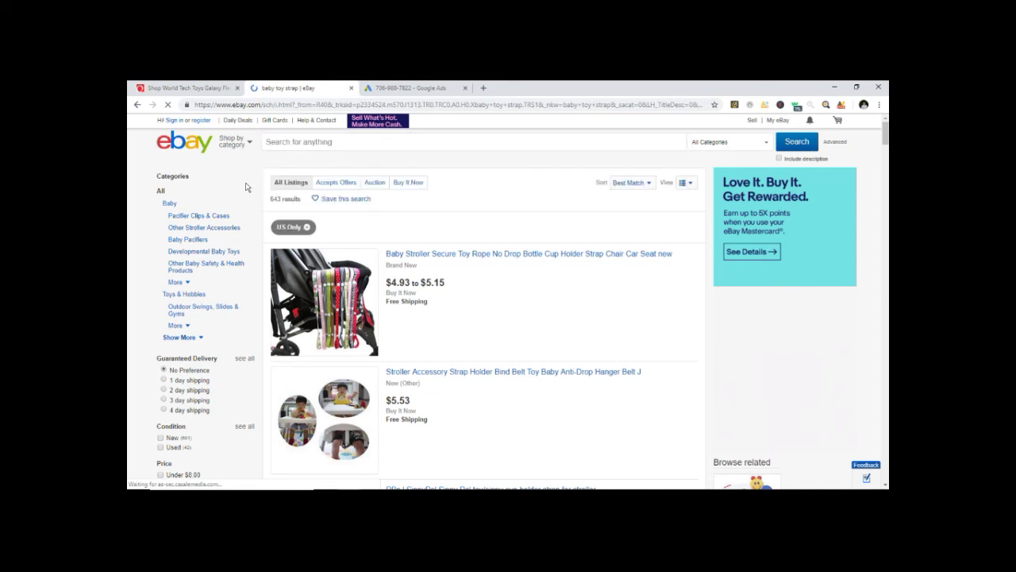